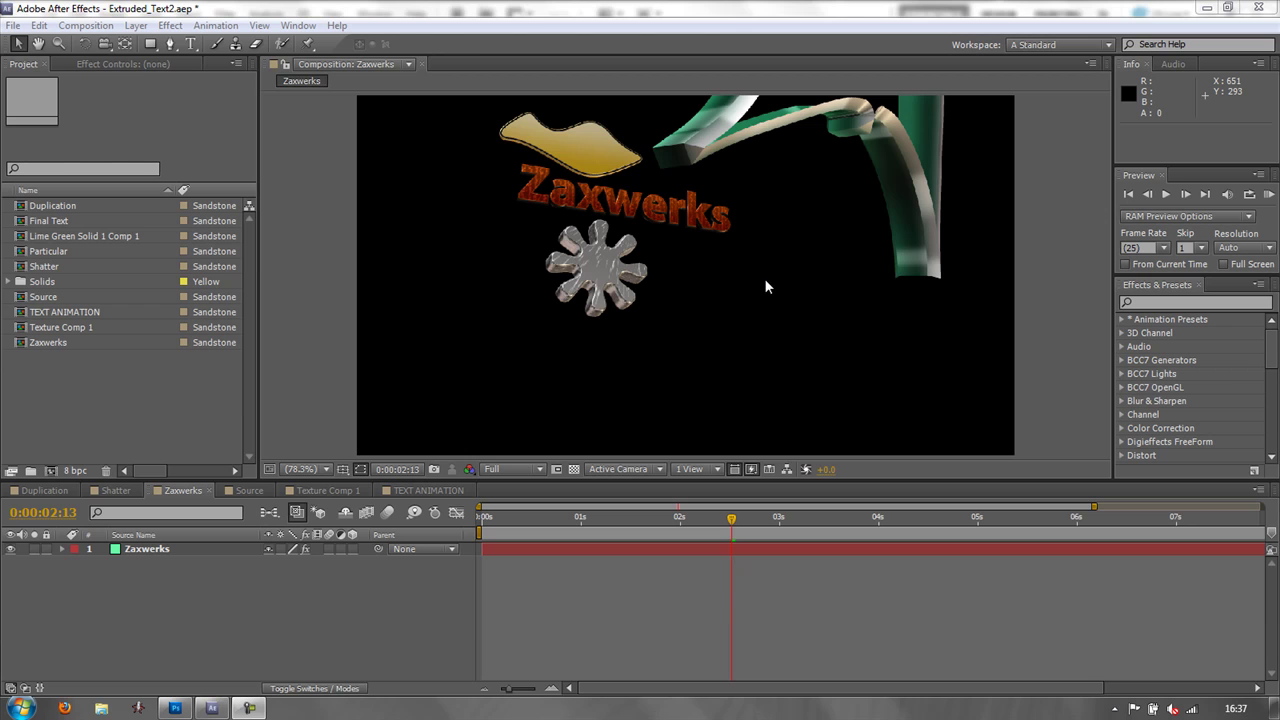
Step: Switch to Photoshop and create a 1050 × 576 px document with the PAL D1/DV Widescreen Square Pixel size
{"action": "left_click", "coordinate": [175, 708]}
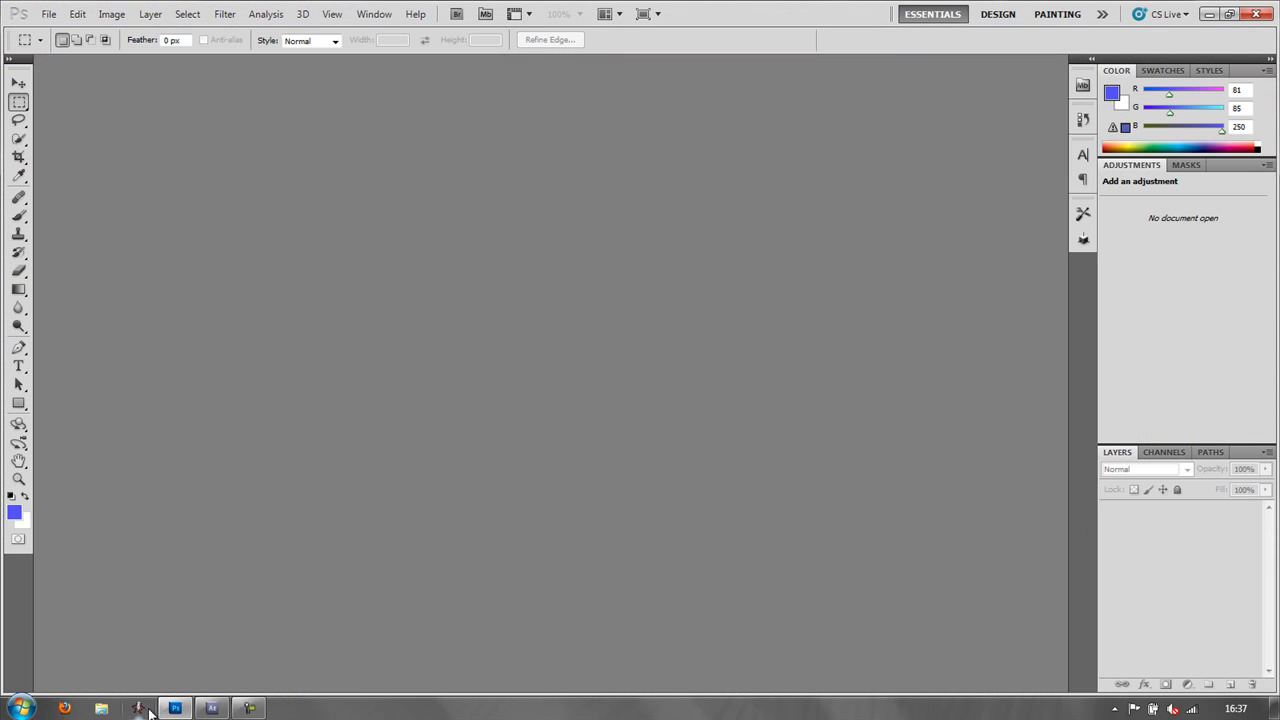
{"action": "left_click", "coordinate": [48, 14]}
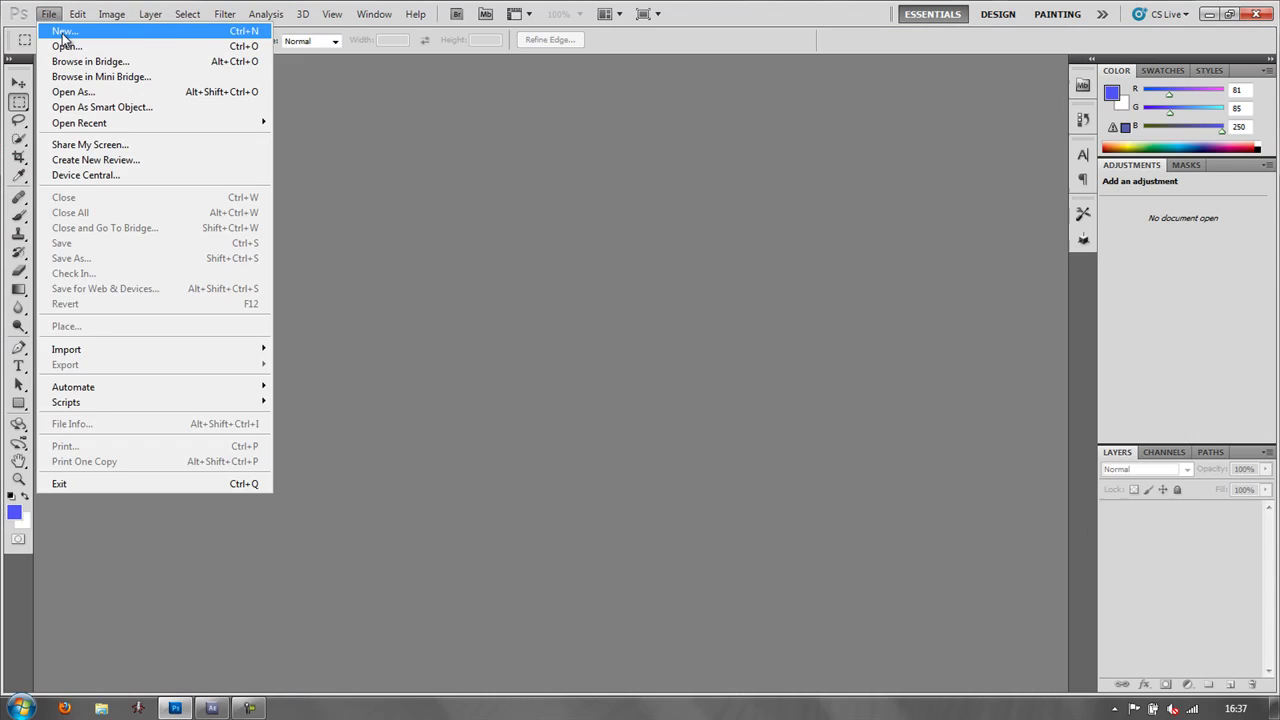
{"action": "left_click", "coordinate": [62, 32]}
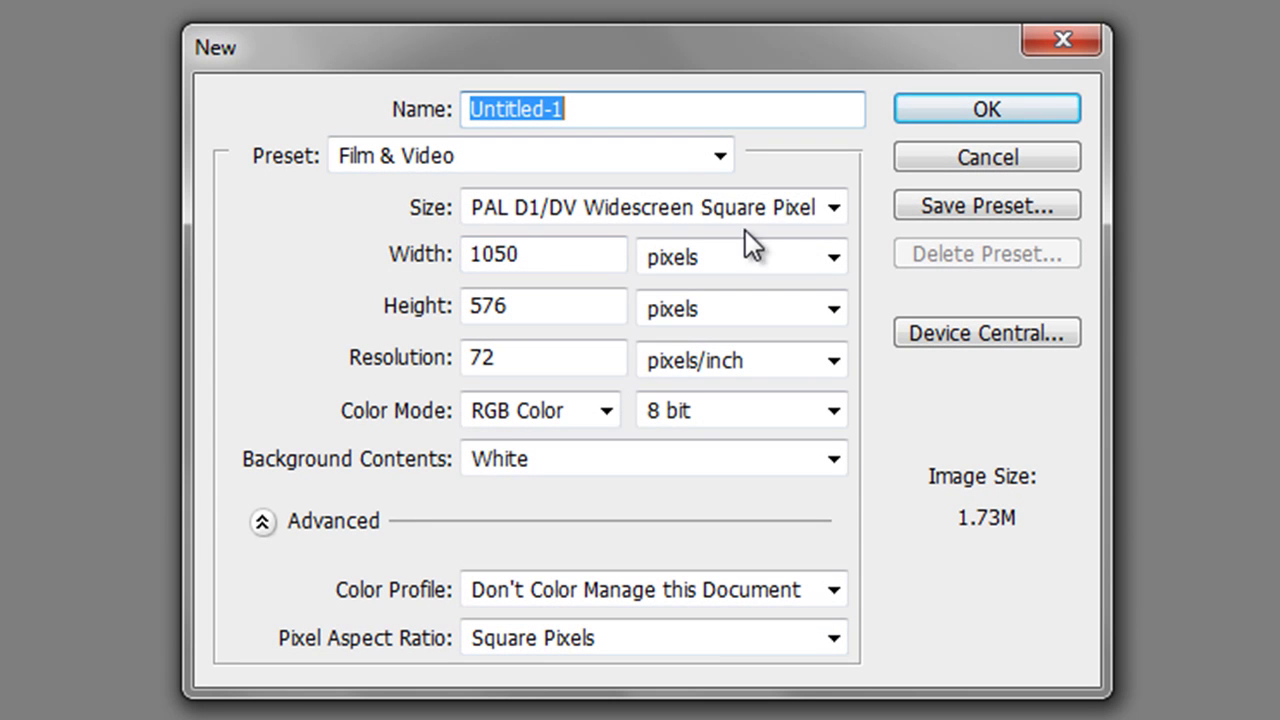
{"action": "left_click", "coordinate": [990, 106]}
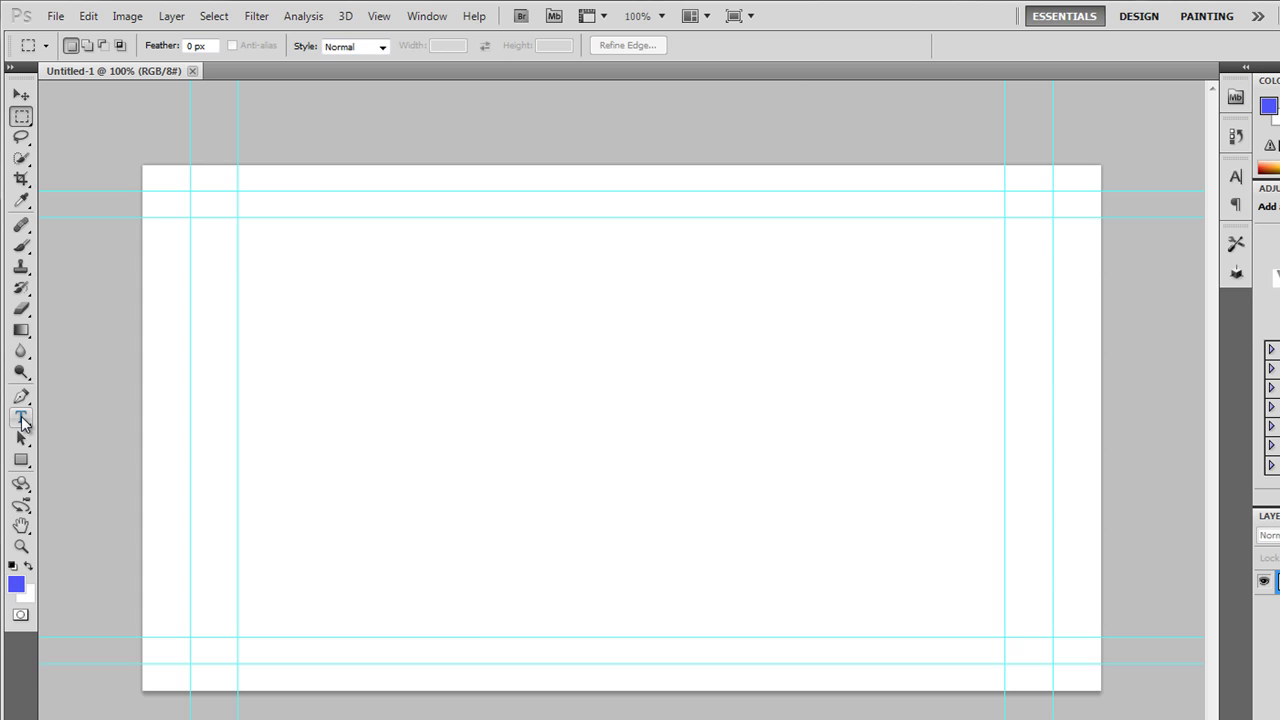
Step: Add the word "Text" in Myriad Pro Bold at 150 pt and move it nearer the middle of the canvas
{"action": "left_click", "coordinate": [21, 418]}
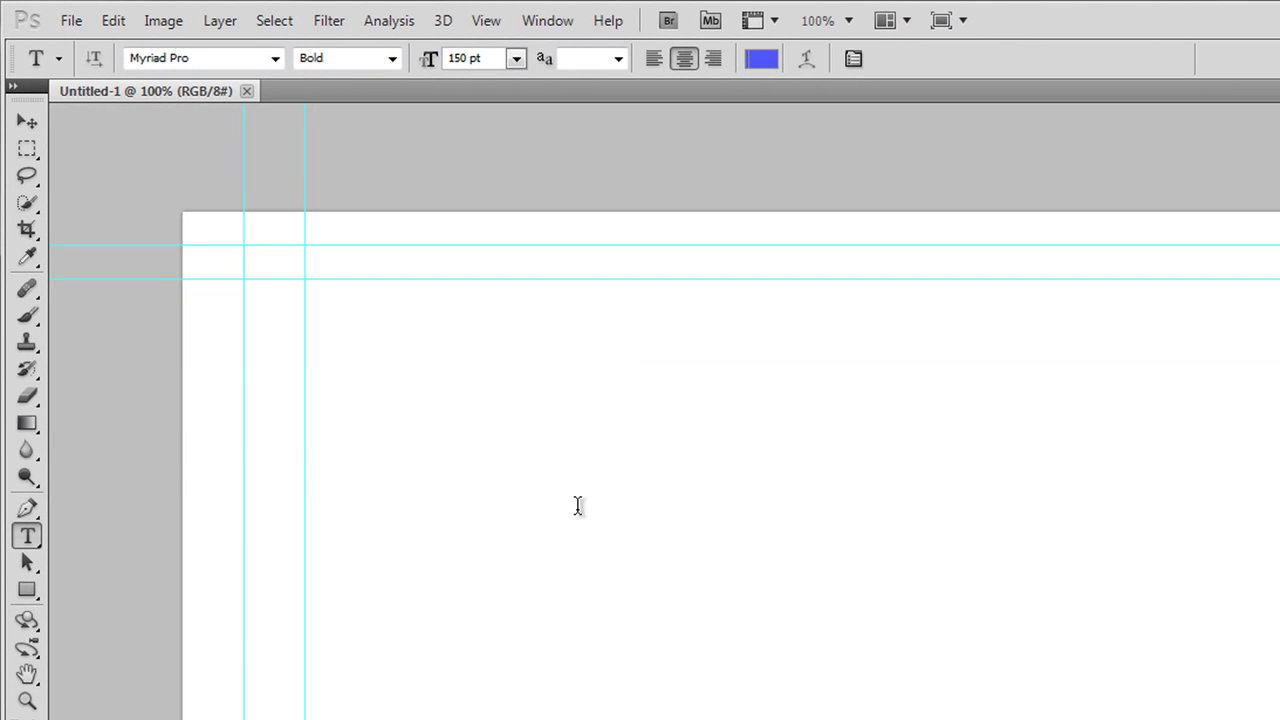
{"action": "left_click", "coordinate": [578, 505]}
{"action": "type", "text": "Text"}
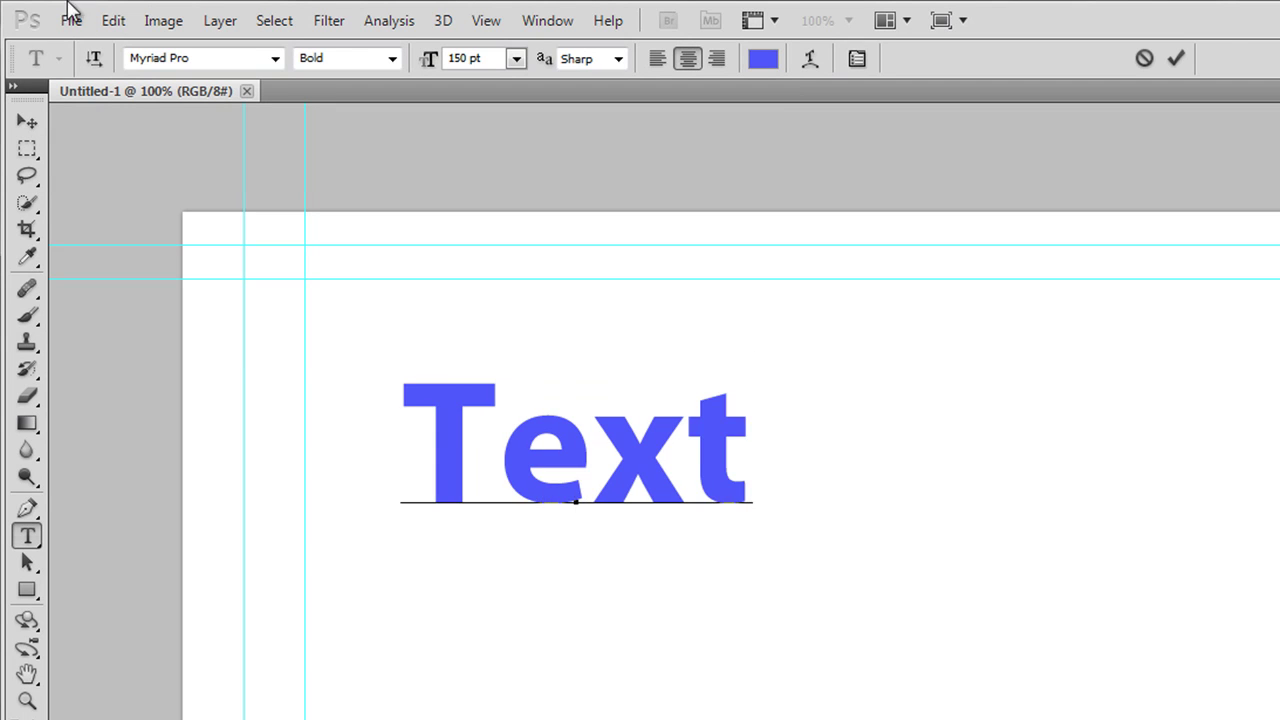
{"action": "left_click", "coordinate": [27, 122]}
{"action": "left_click_drag", "start_coordinate": [570, 458], "coordinate": [721, 533]}
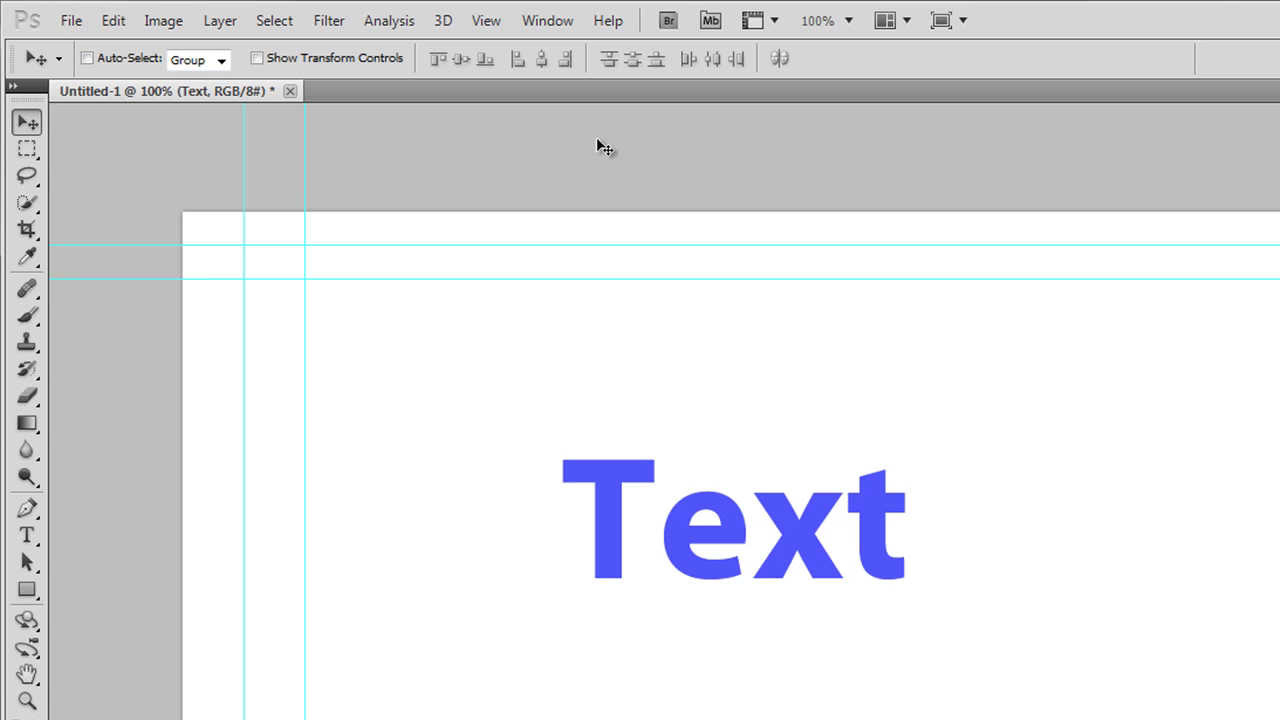
Step: Convert the text layer to a Repoussé 3D object, accept rasterizing, and move the settings dialog clear of the text
{"action": "left_click", "coordinate": [440, 22]}
{"action": "mouse_move", "coordinate": [714, 168]}
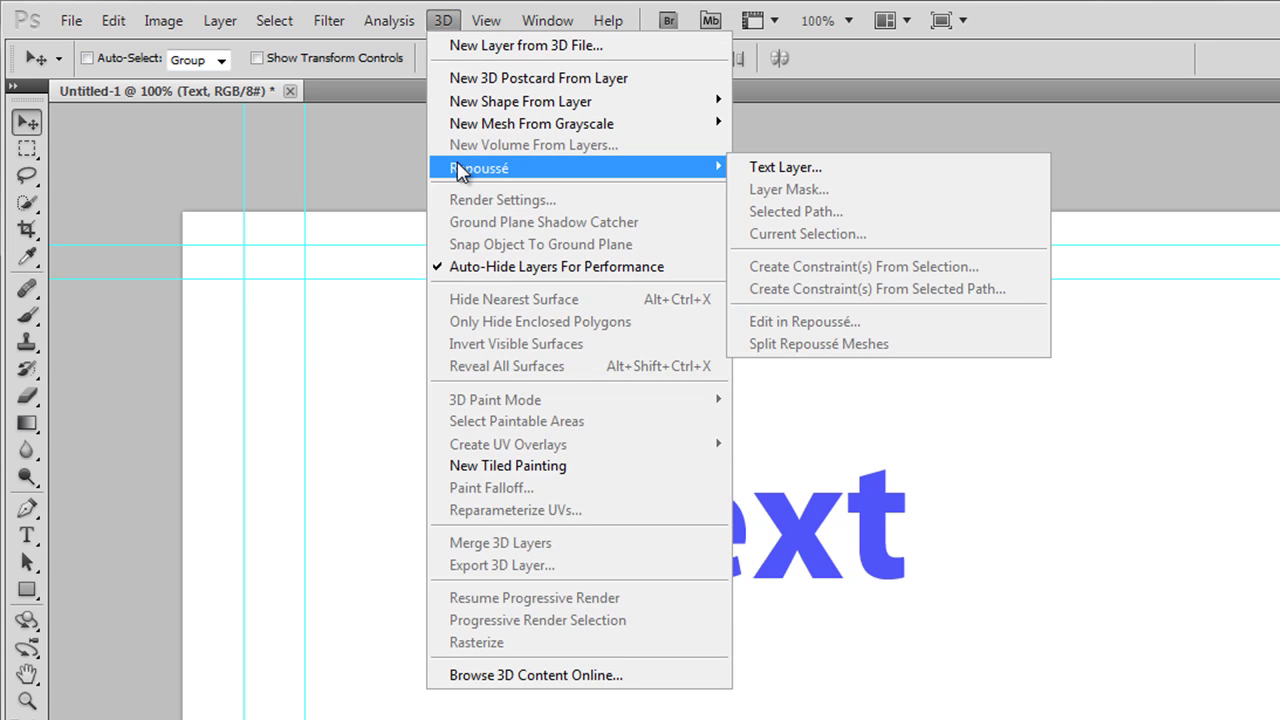
{"action": "left_click", "coordinate": [770, 170]}
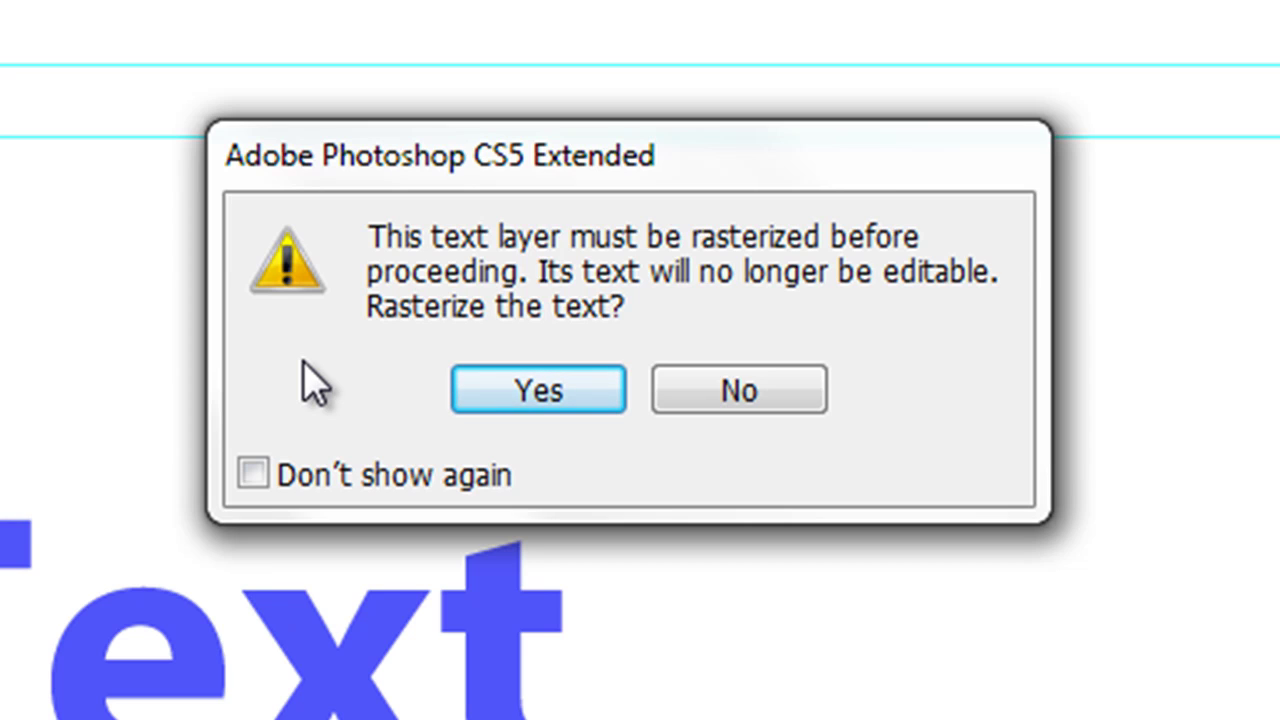
{"action": "left_click", "coordinate": [537, 398]}
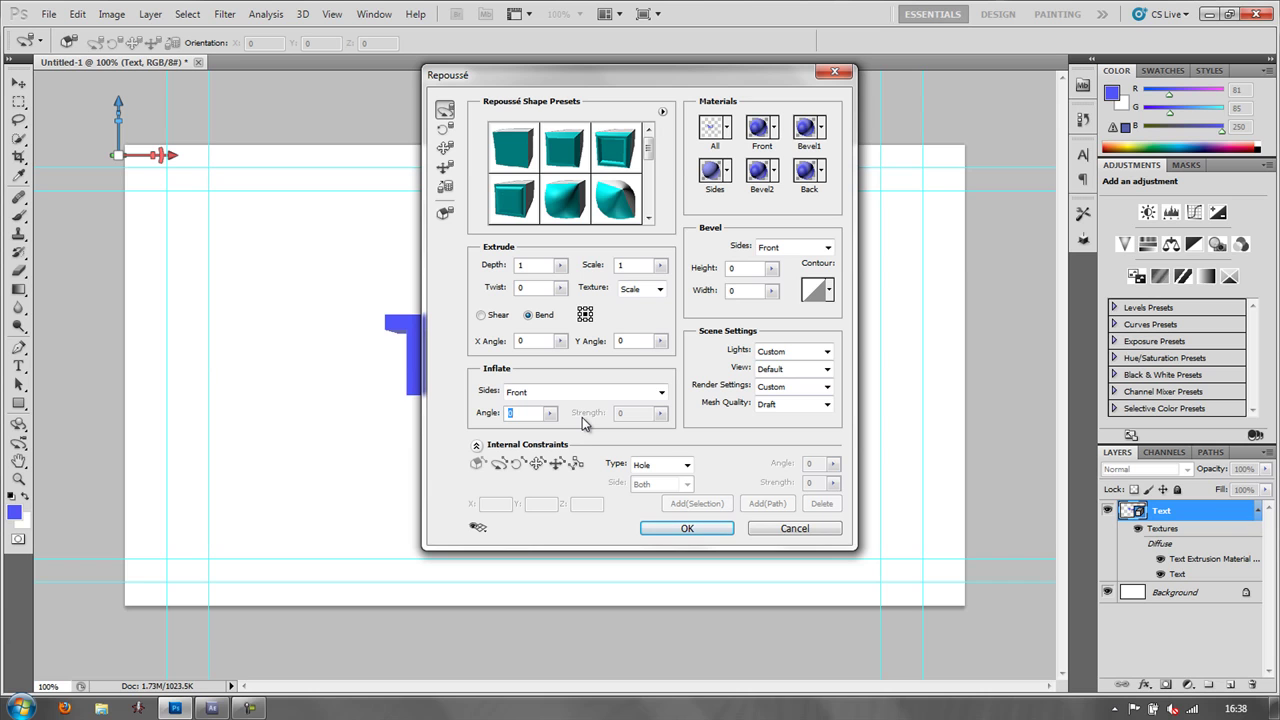
{"action": "left_click_drag", "start_coordinate": [611, 78], "coordinate": [860, 63]}
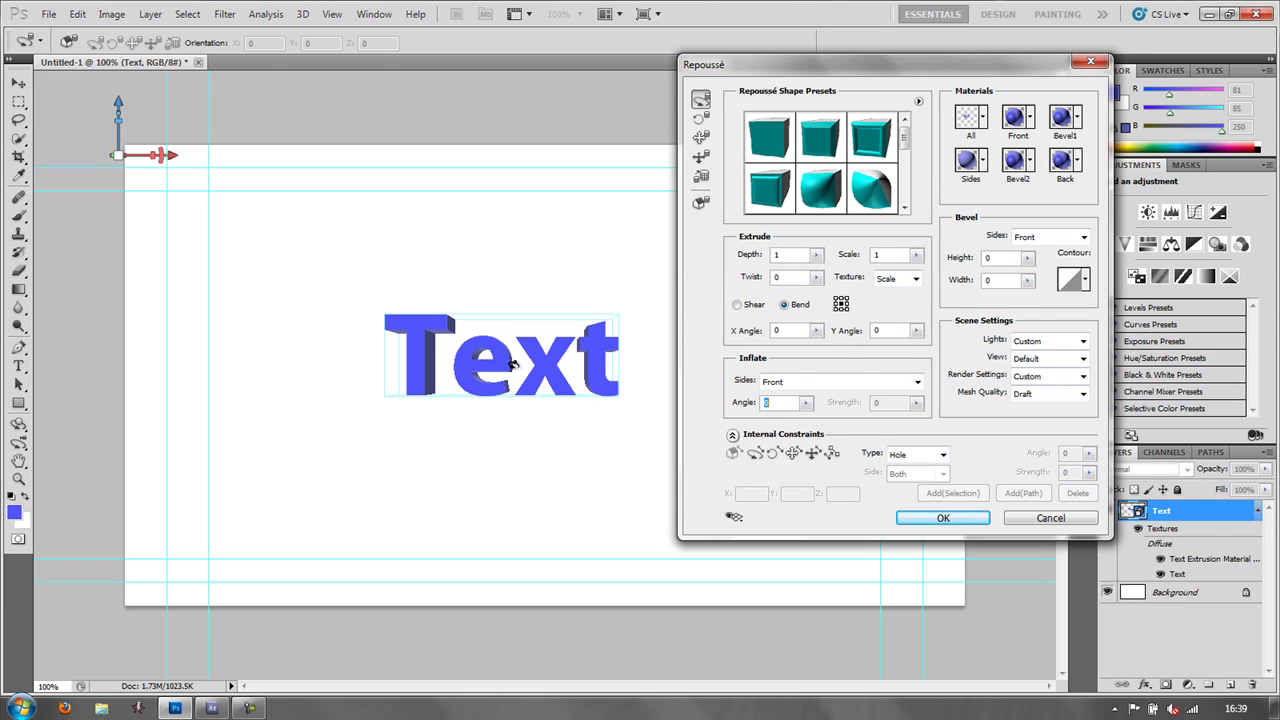
Step: Rotate the 3D text, return it to its home position, and tilt it slightly to show its depth
{"action": "left_click_drag", "start_coordinate": [515, 365], "coordinate": [604, 426]}
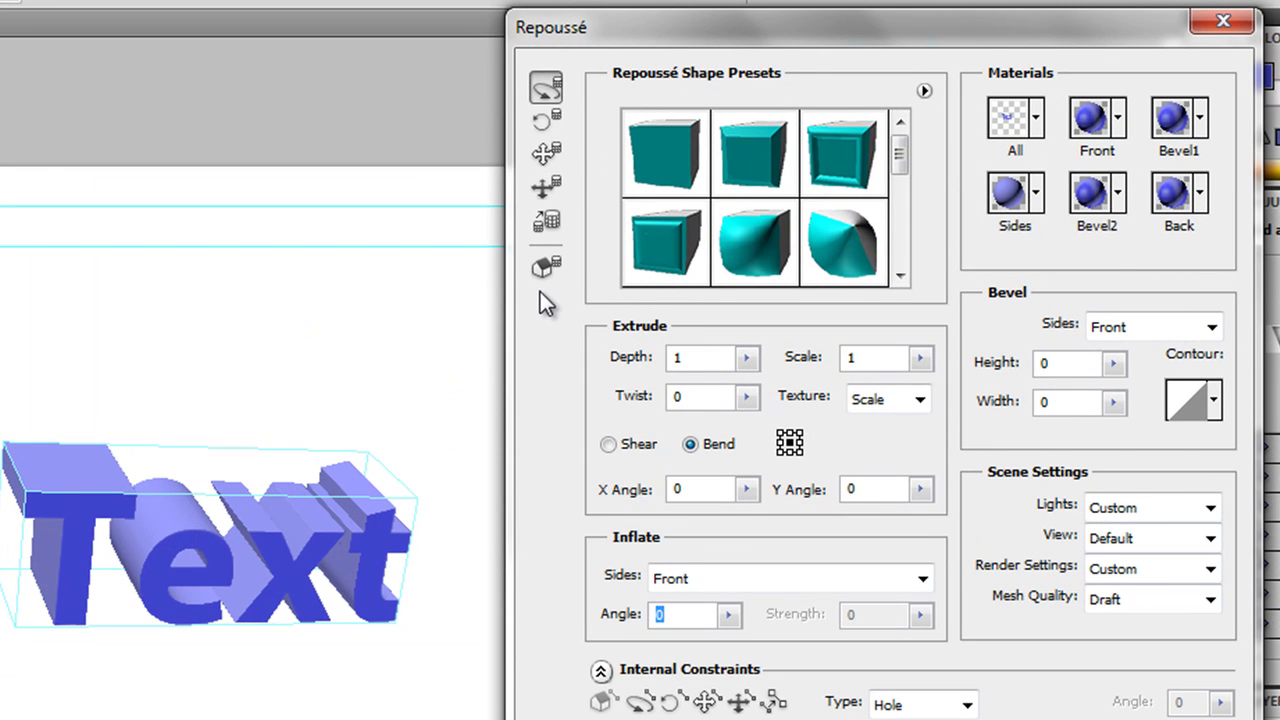
{"action": "left_click", "coordinate": [545, 268]}
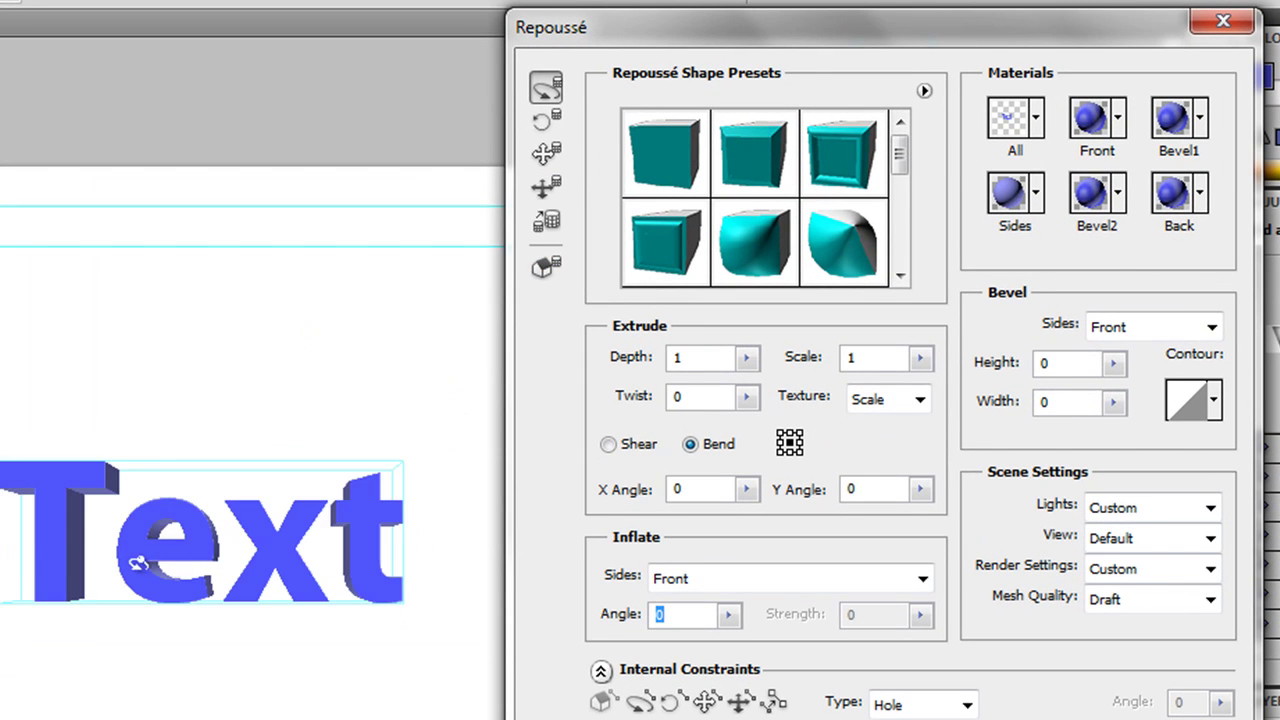
{"action": "left_click_drag", "start_coordinate": [175, 391], "coordinate": [352, 455]}
{"action": "left_click_drag", "start_coordinate": [186, 500], "coordinate": [300, 520]}
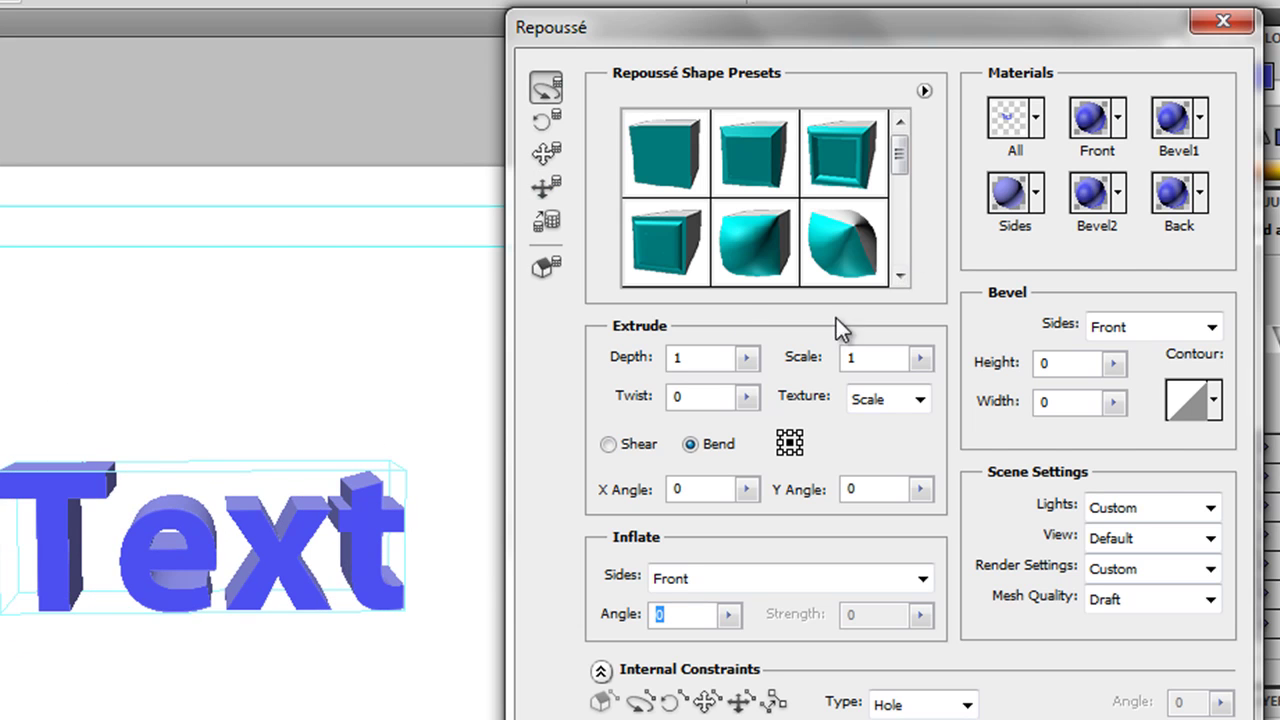
Step: Try the bevelled frame shape preset and the inflated shape preset on the text
{"action": "mouse_move", "coordinate": [901, 154]}
{"action": "left_mouse_down"}
{"action": "mouse_move", "coordinate": [894, 257]}
{"action": "mouse_move", "coordinate": [898, 140]}
{"action": "left_mouse_up"}
{"action": "left_click", "coordinate": [846, 185]}
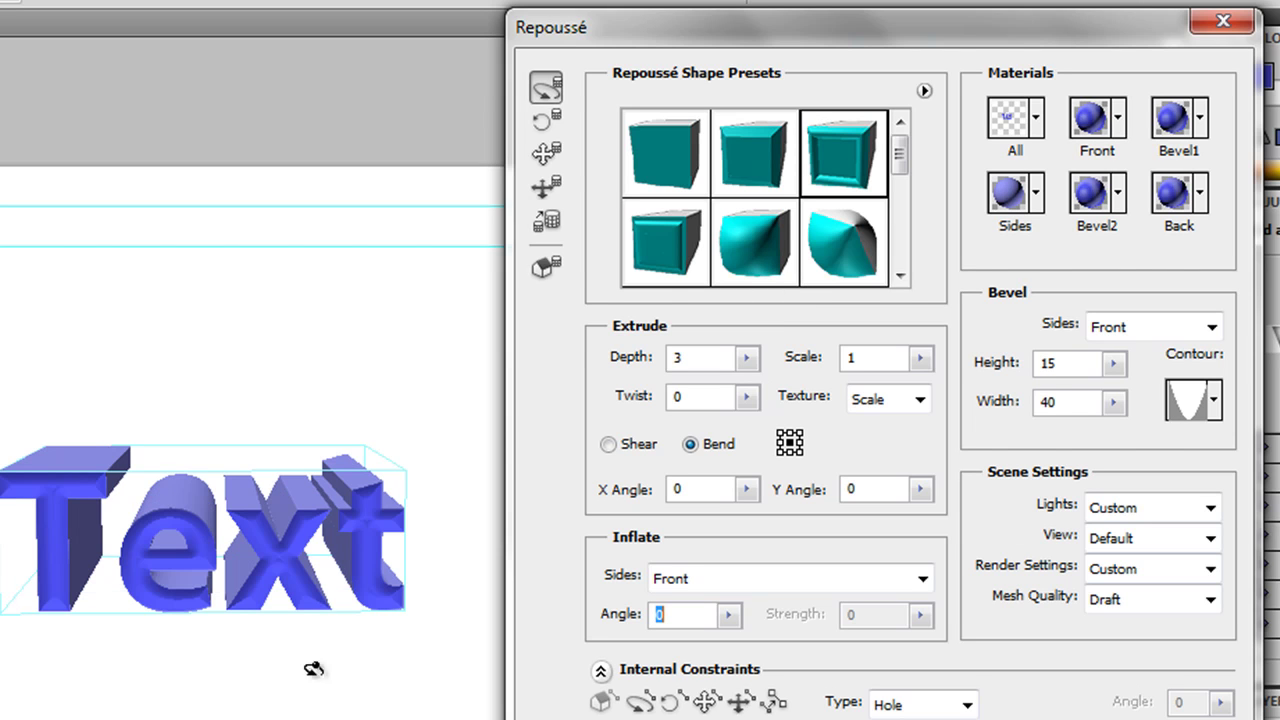
{"action": "left_click", "coordinate": [750, 263]}
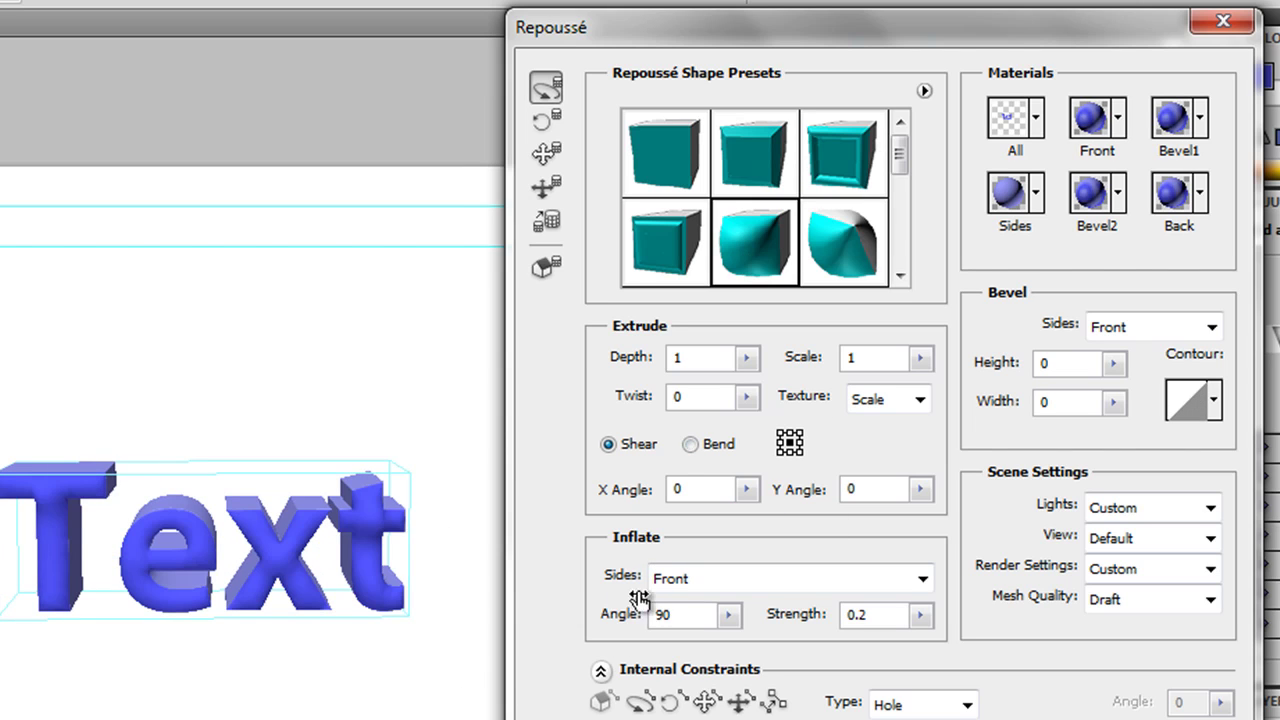
Step: Set the front inflate angle to -70 and its strength to 0.50
{"action": "left_click", "coordinate": [728, 615]}
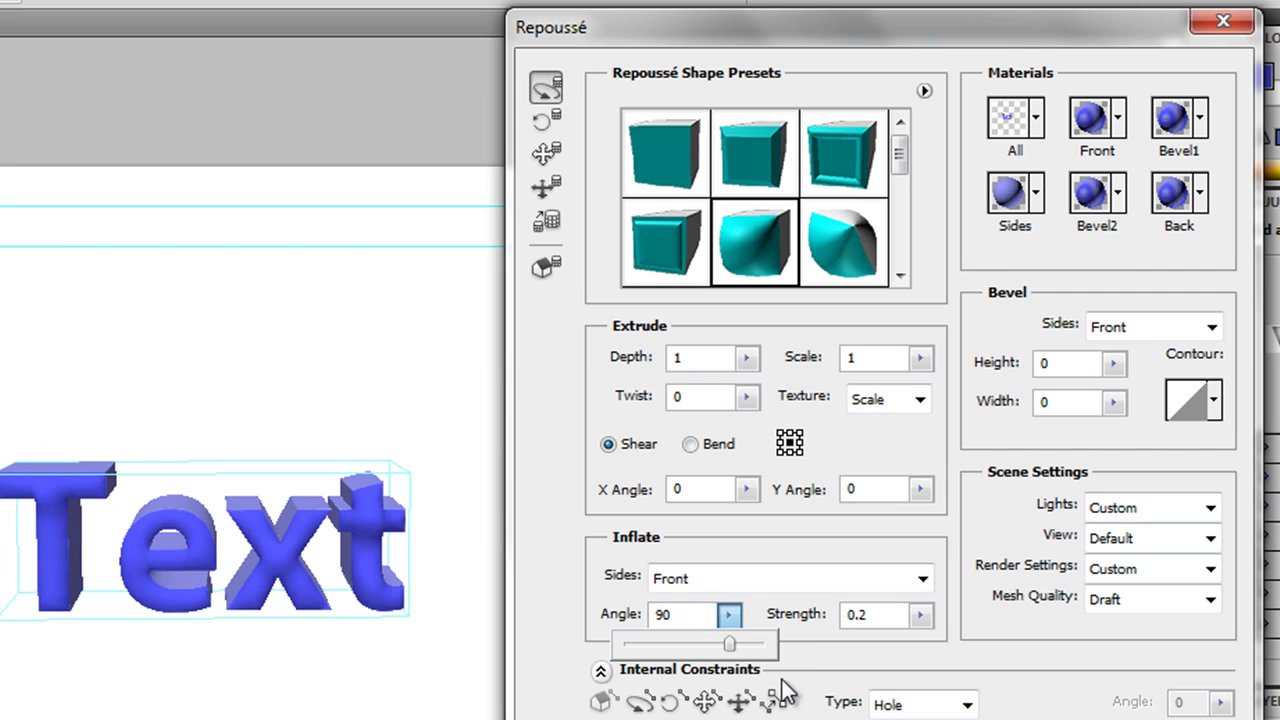
{"action": "left_click_drag", "start_coordinate": [729, 644], "coordinate": [668, 642]}
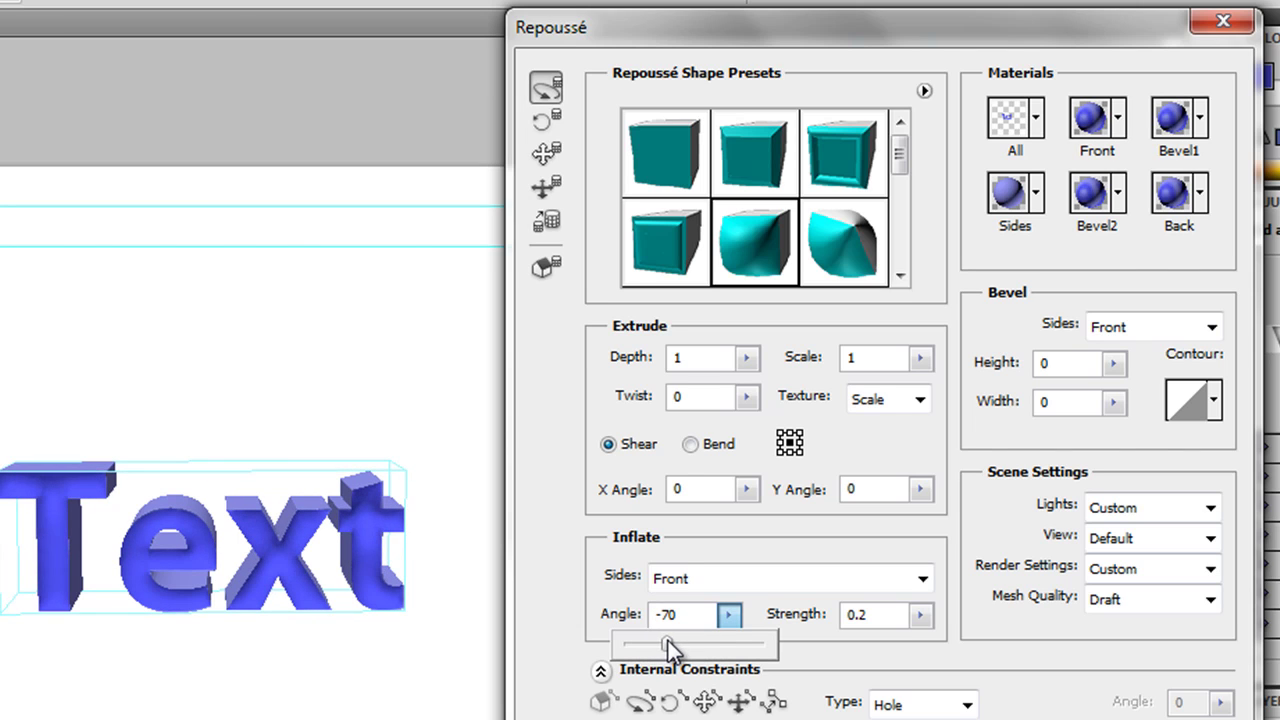
{"action": "left_click", "coordinate": [918, 617]}
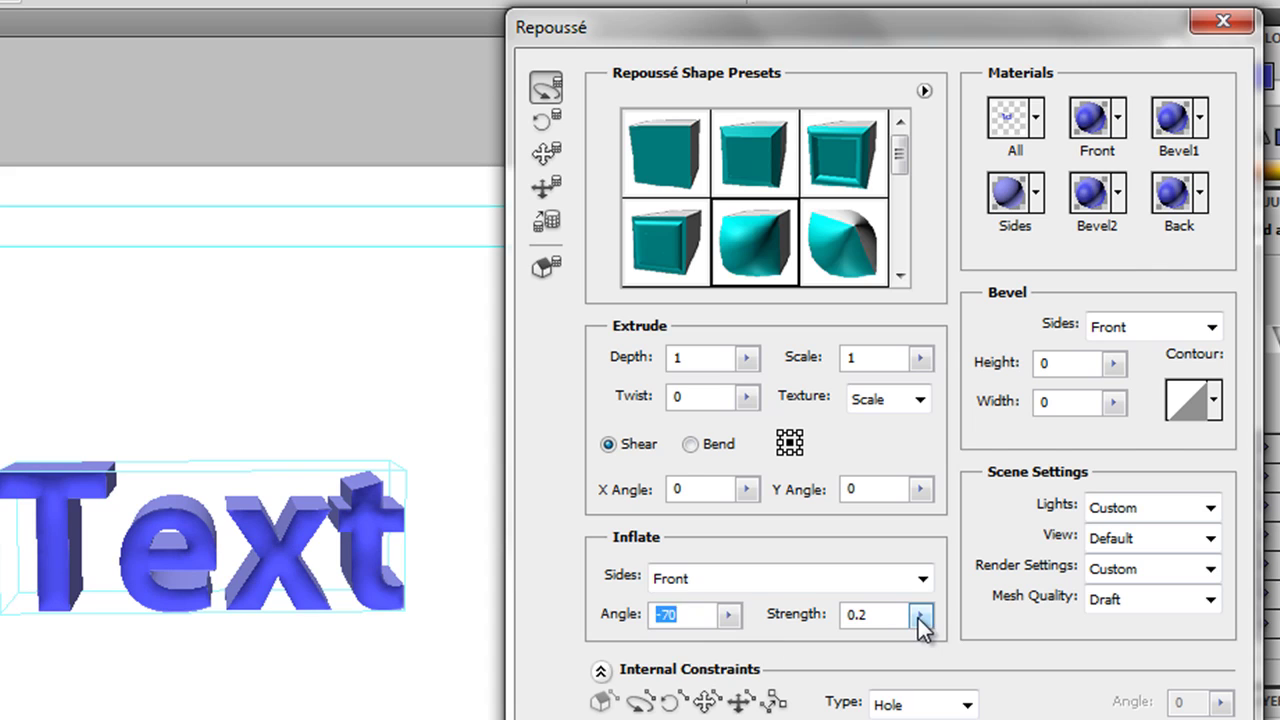
{"action": "left_click", "coordinate": [920, 616]}
{"action": "left_click_drag", "start_coordinate": [918, 651], "coordinate": [966, 664]}
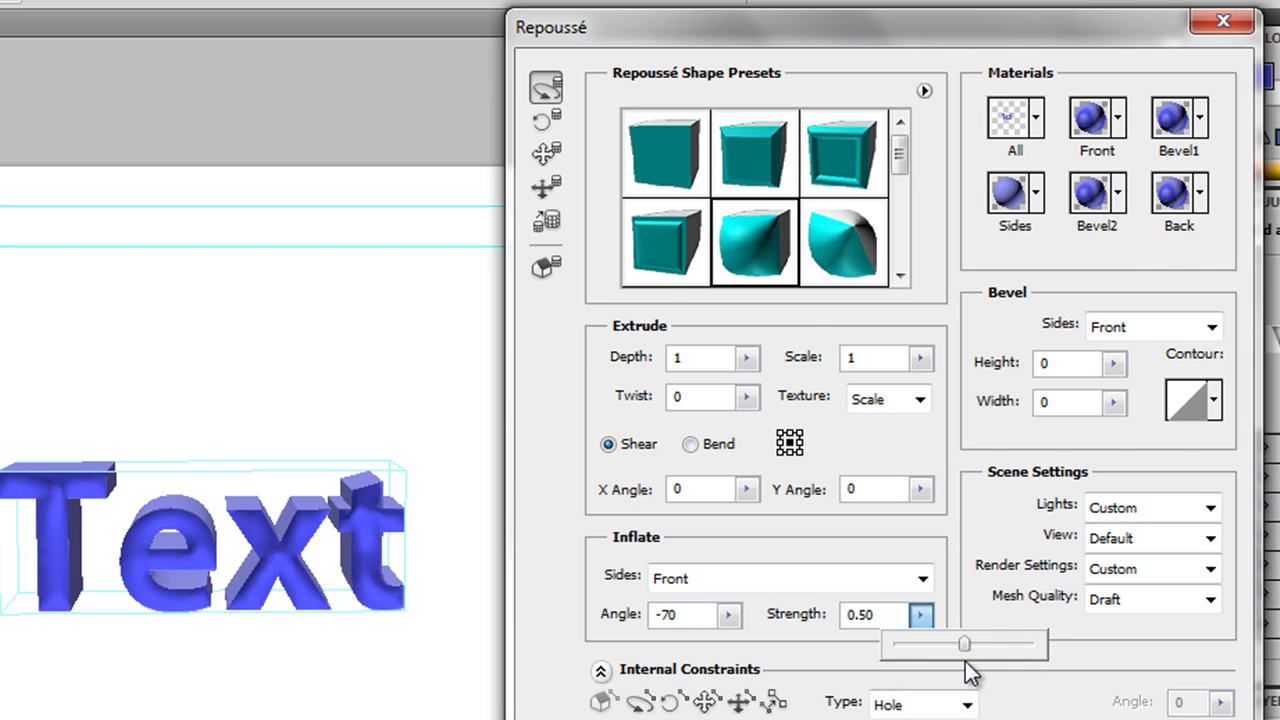
Step: Reapply the bevelled frame shape preset and set the front inflate angle to 87
{"action": "key", "text": "shift+Tab"}
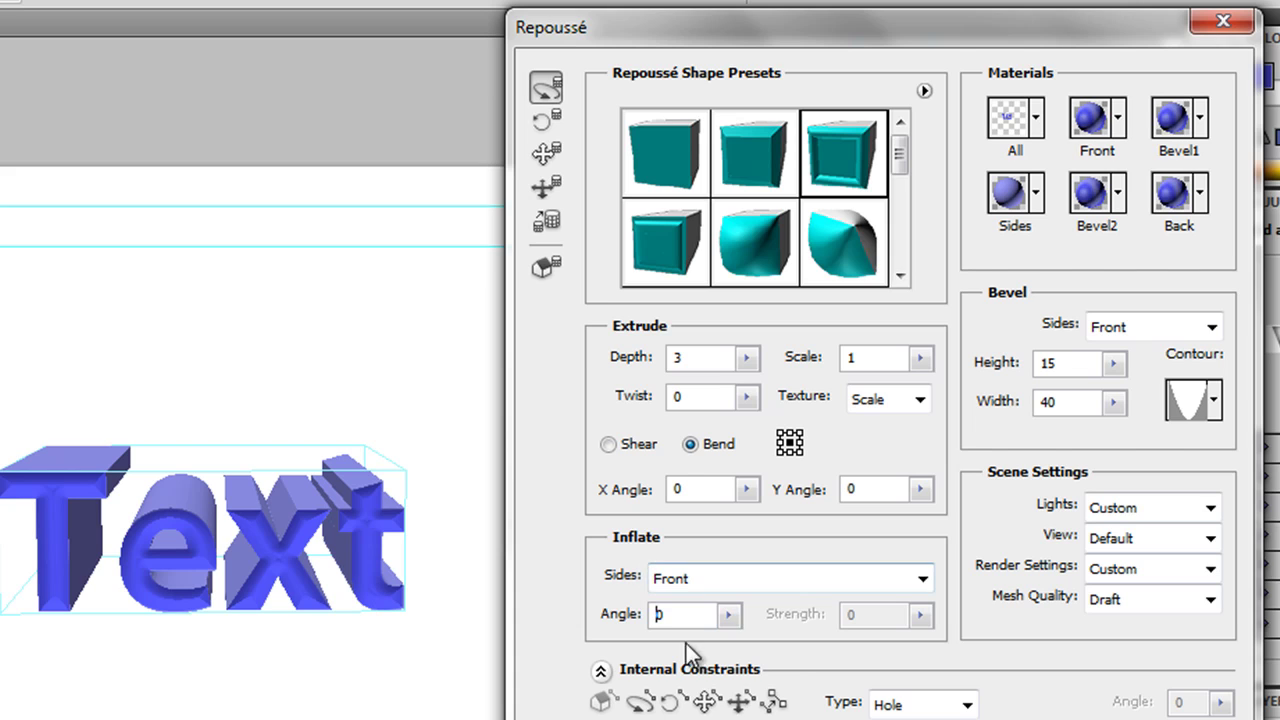
{"action": "left_click", "coordinate": [731, 614]}
{"action": "left_click_drag", "start_coordinate": [723, 643], "coordinate": [764, 658]}
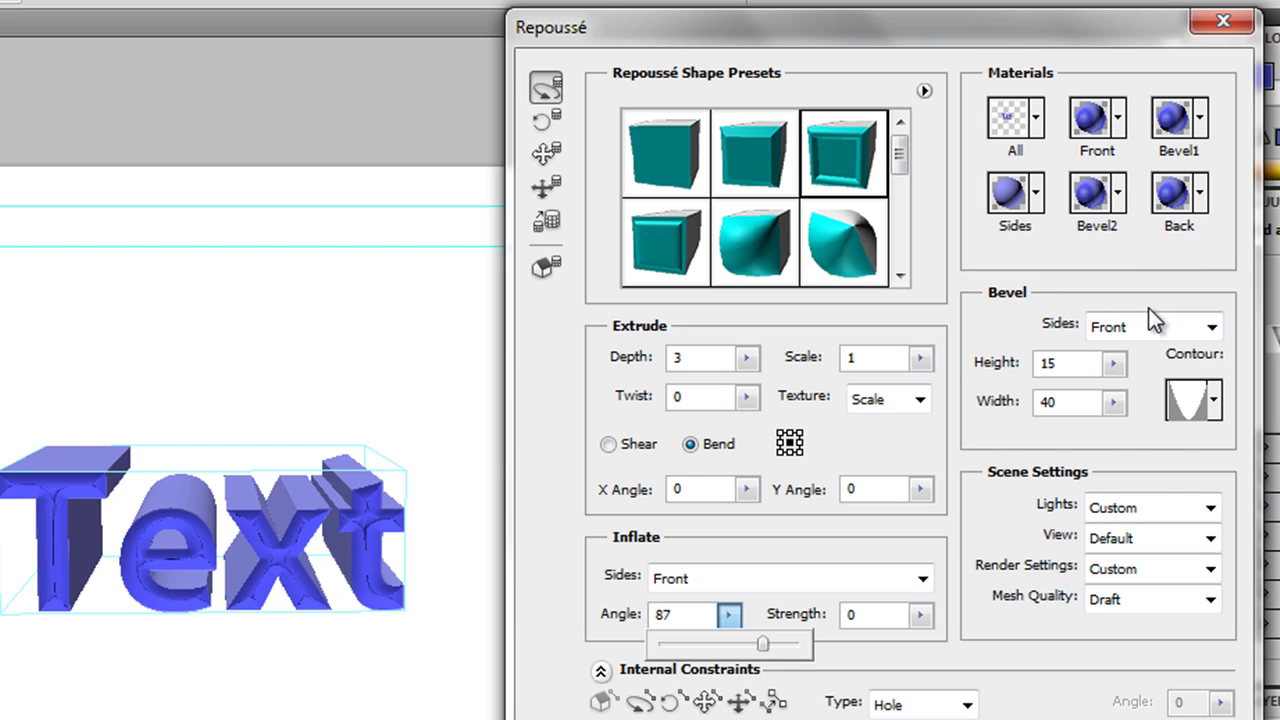
Step: Keep the bevel on the front side and change its contour to the stepped rising curve
{"action": "left_click", "coordinate": [1211, 327]}
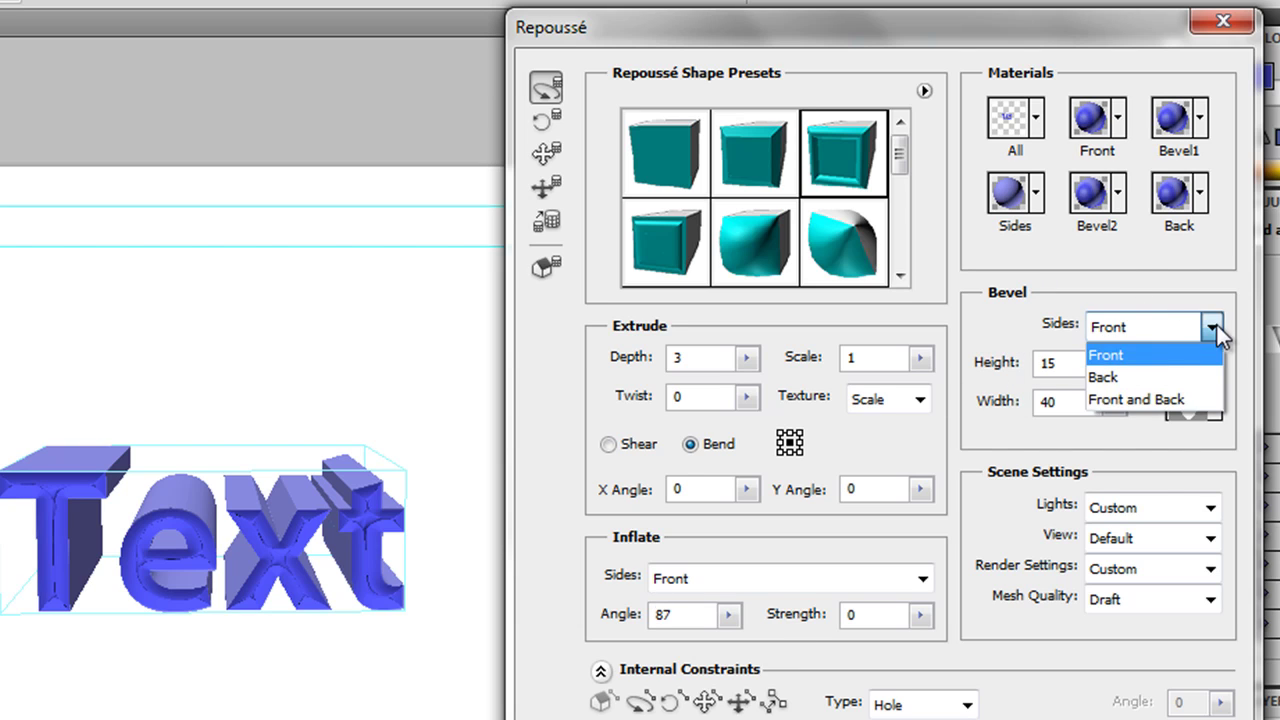
{"action": "left_click", "coordinate": [1209, 325]}
{"action": "key", "text": "Tab"}
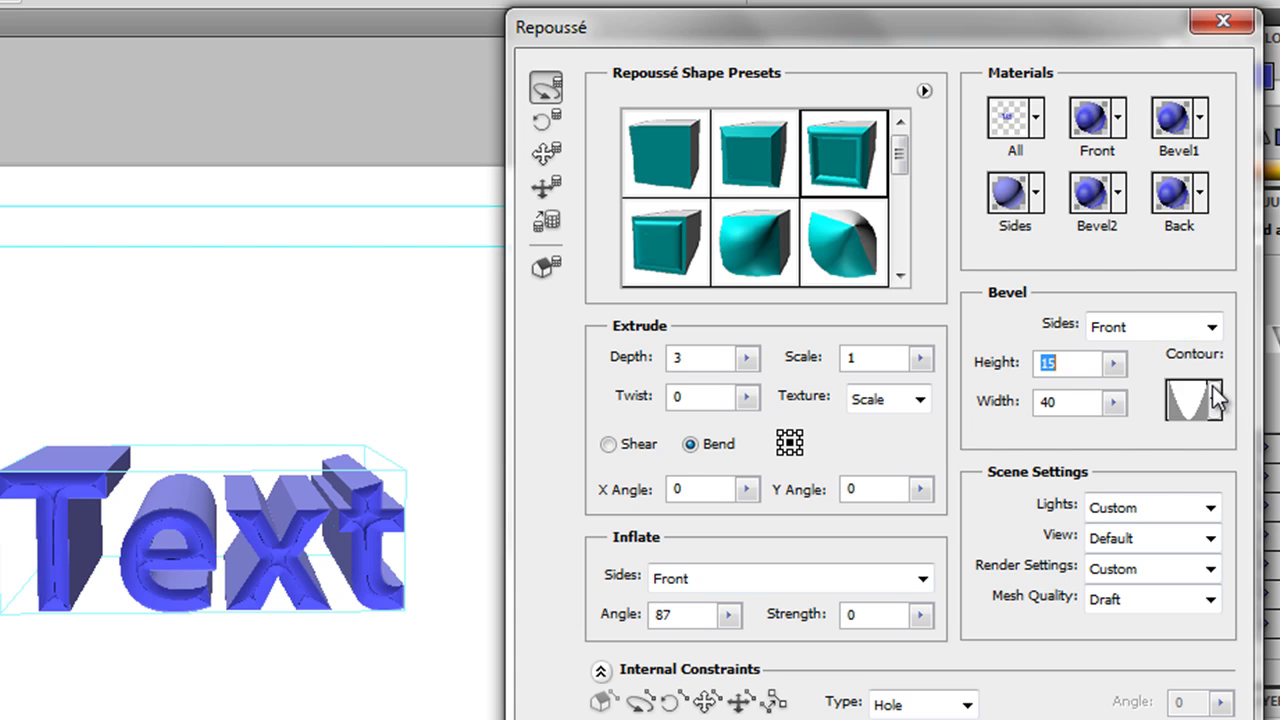
{"action": "left_click", "coordinate": [1214, 410]}
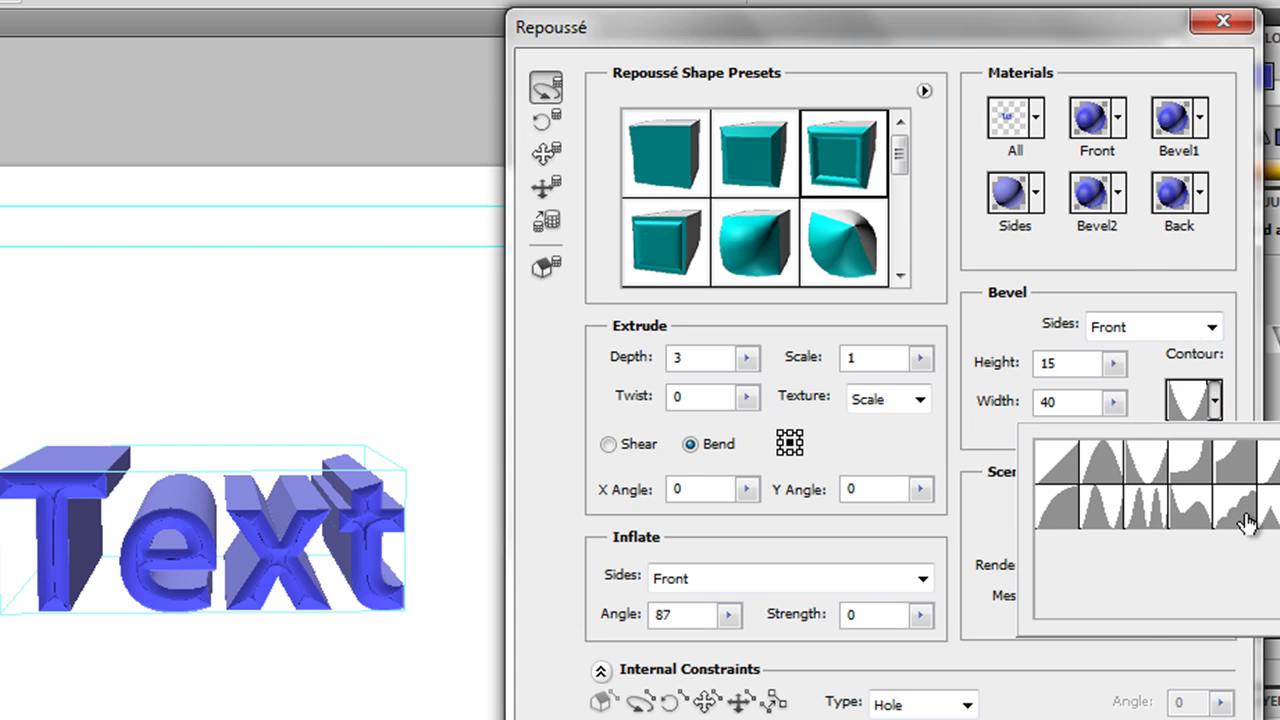
{"action": "left_click", "coordinate": [1240, 515]}
{"action": "key", "text": "Return"}
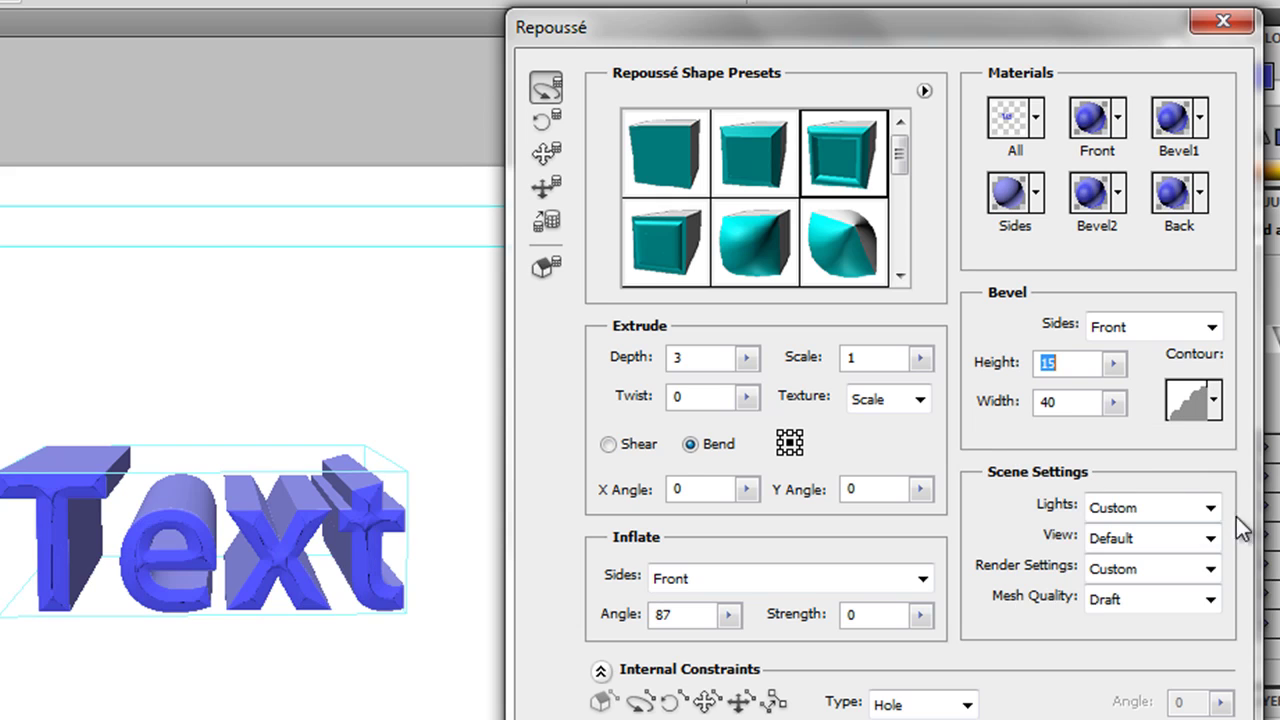
Step: Try front bevel heights of -18.81 and -44.55 with widths of 38.61 and 56.44 on the text
{"action": "left_click", "coordinate": [1114, 363]}
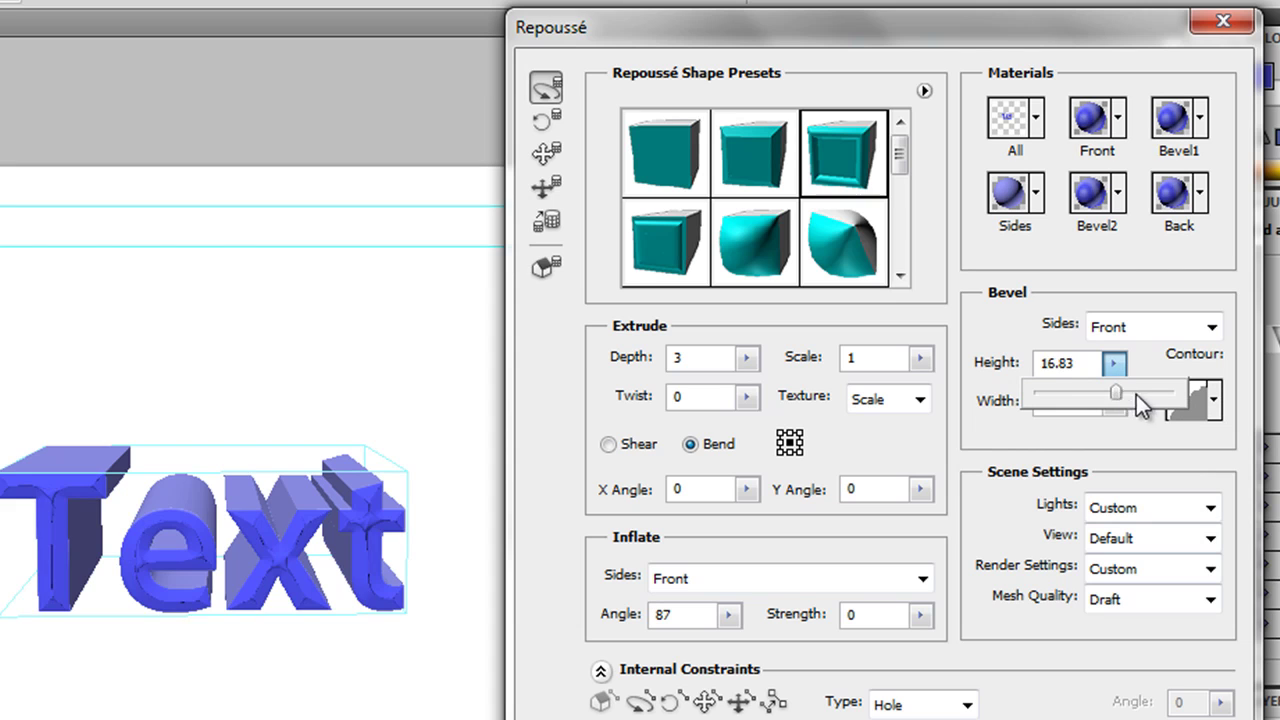
{"action": "left_click_drag", "start_coordinate": [1136, 394], "coordinate": [1114, 444]}
{"action": "left_click", "coordinate": [1113, 401]}
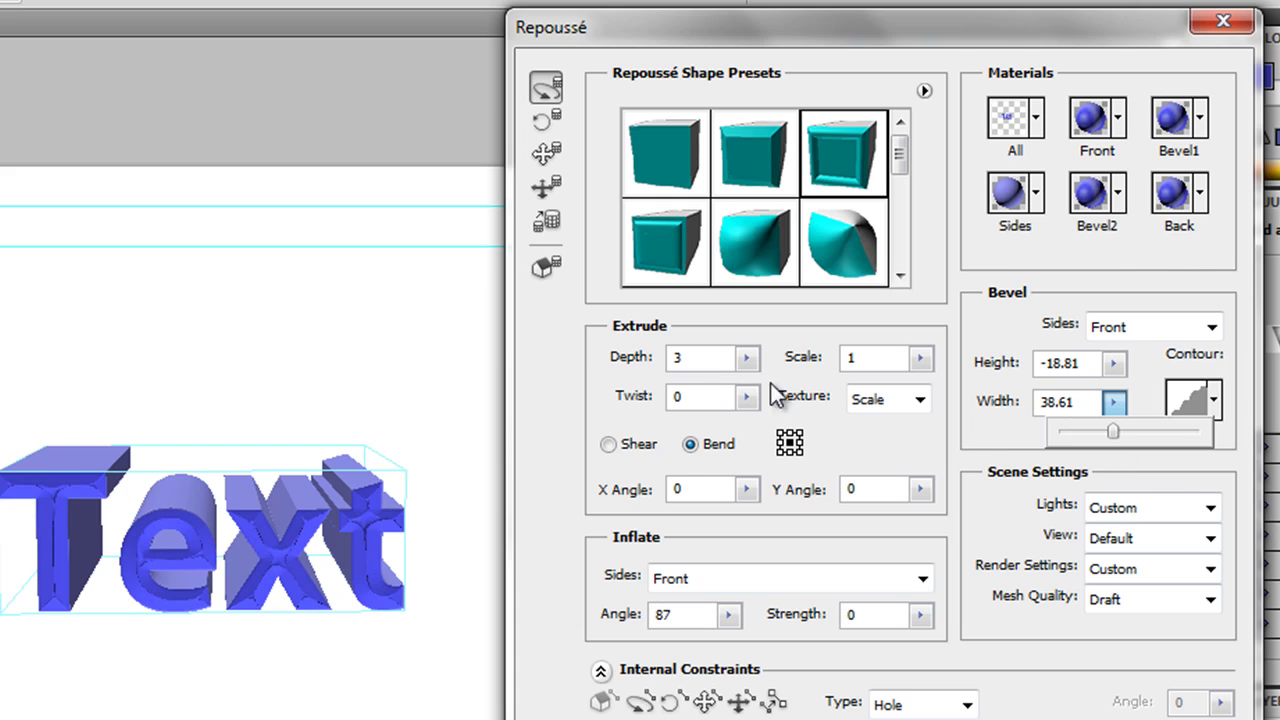
{"action": "key", "text": "shift+Tab"}
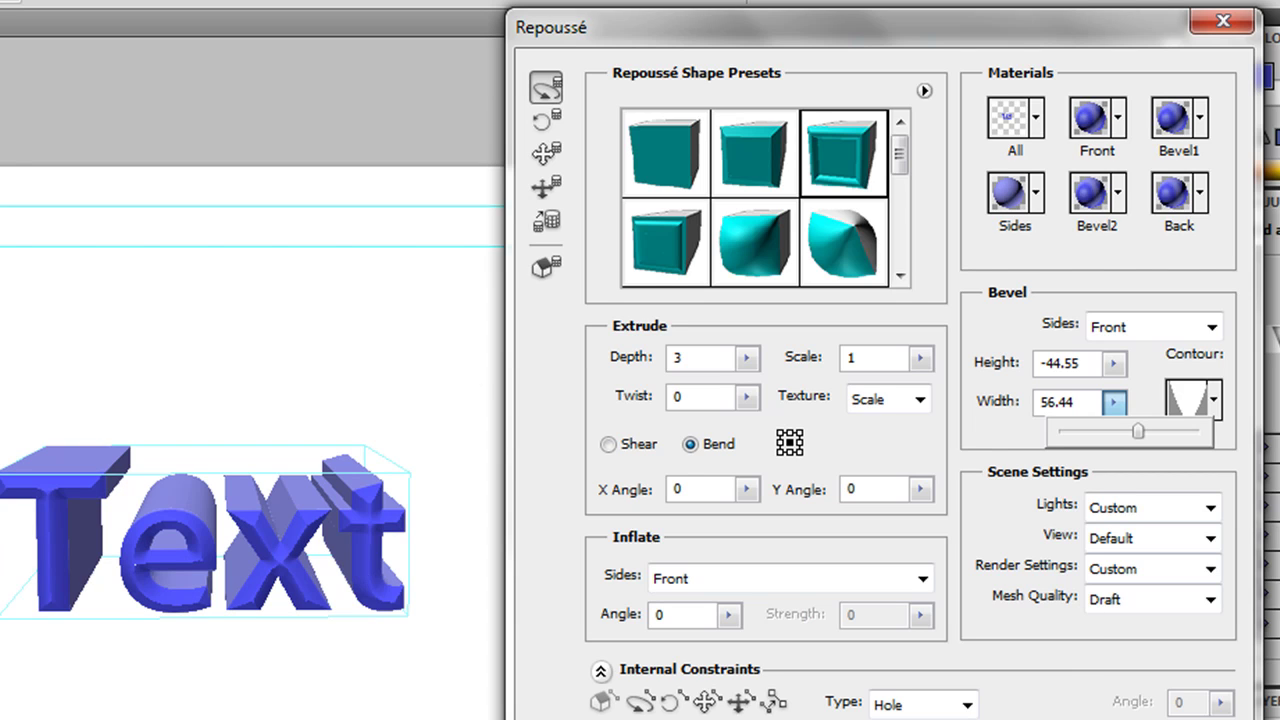
{"action": "key", "text": "shift+Tab"}
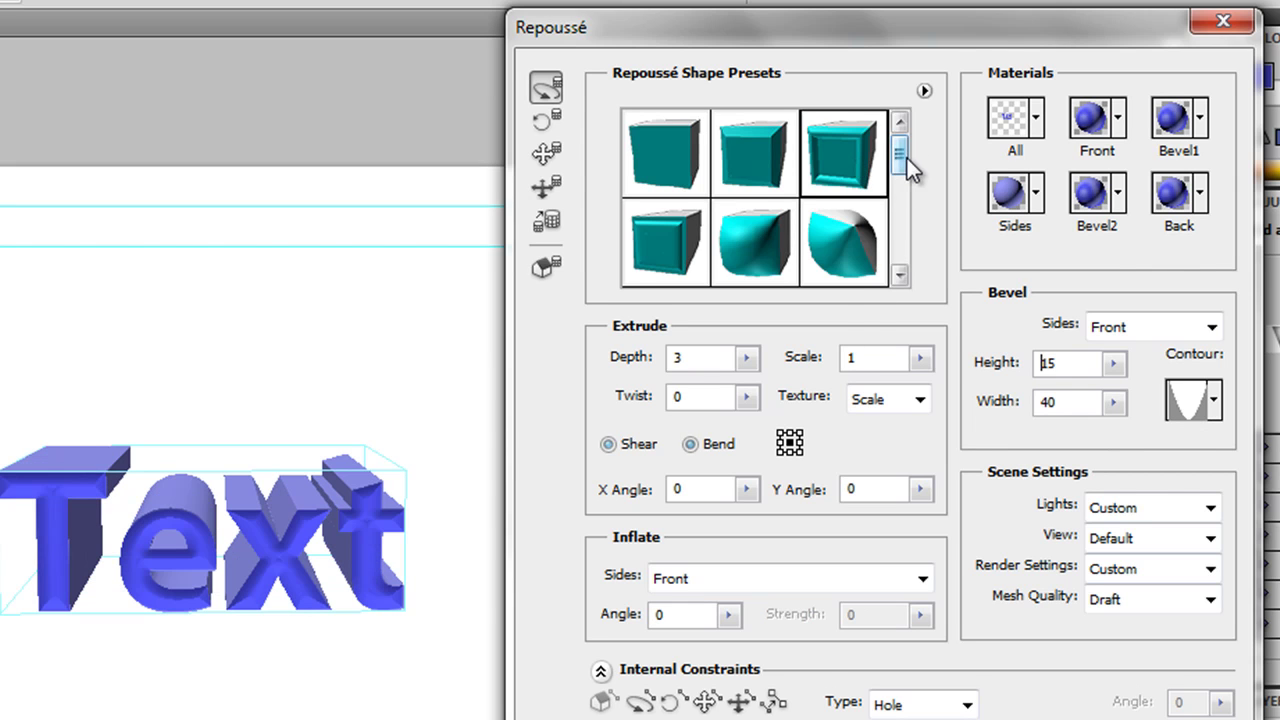
Step: Apply the sheared long-extrusion shape preset to the text and set the extrude depth to 3.07
{"action": "left_click_drag", "start_coordinate": [902, 155], "coordinate": [904, 188]}
{"action": "left_click", "coordinate": [862, 218]}
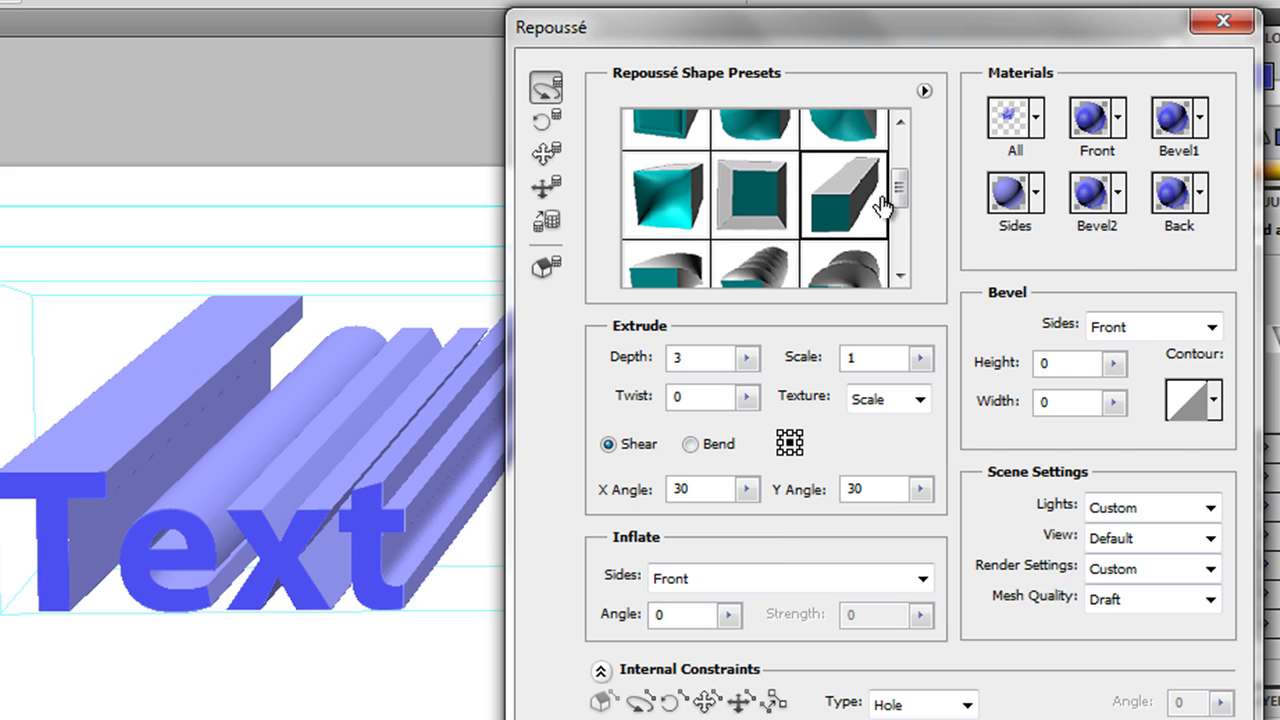
{"action": "left_click_drag", "start_coordinate": [899, 188], "coordinate": [897, 155]}
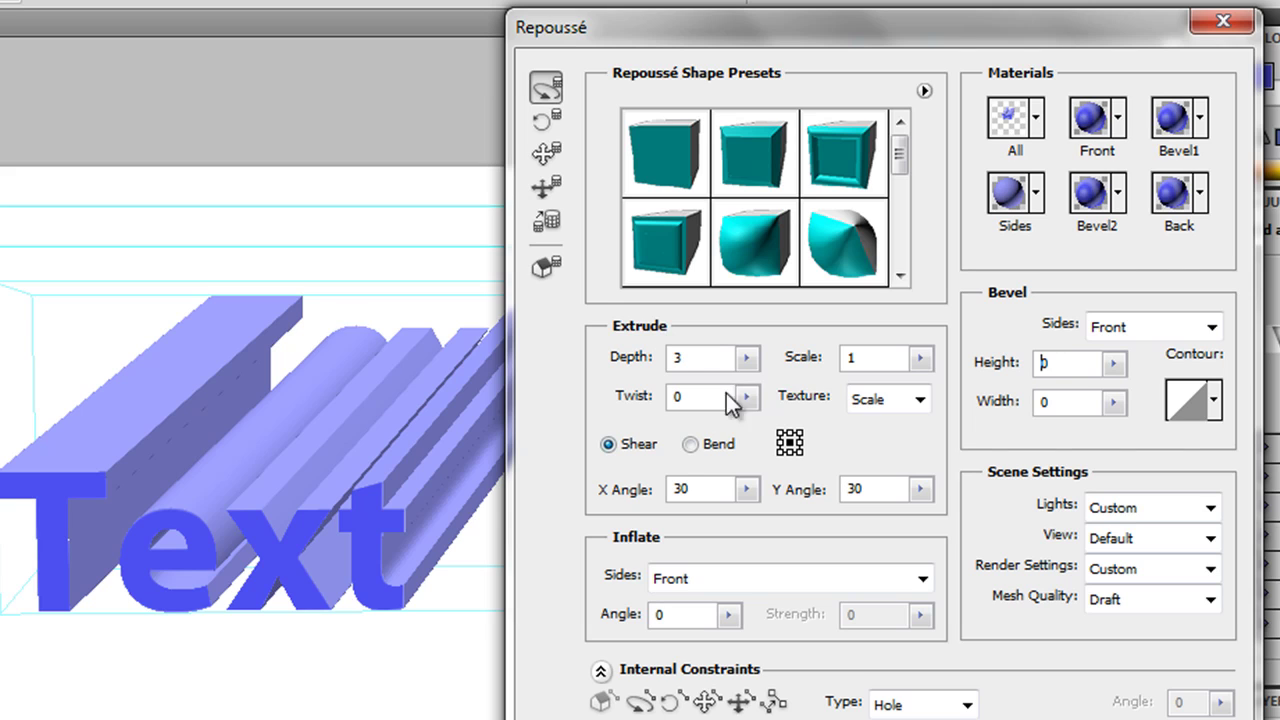
{"action": "mouse_move", "coordinate": [747, 363]}
{"action": "left_mouse_down"}
{"action": "mouse_move", "coordinate": [753, 390]}
{"action": "mouse_move", "coordinate": [800, 389]}
{"action": "mouse_move", "coordinate": [726, 393]}
{"action": "mouse_move", "coordinate": [750, 397]}
{"action": "mouse_move", "coordinate": [756, 368]}
{"action": "left_mouse_up"}
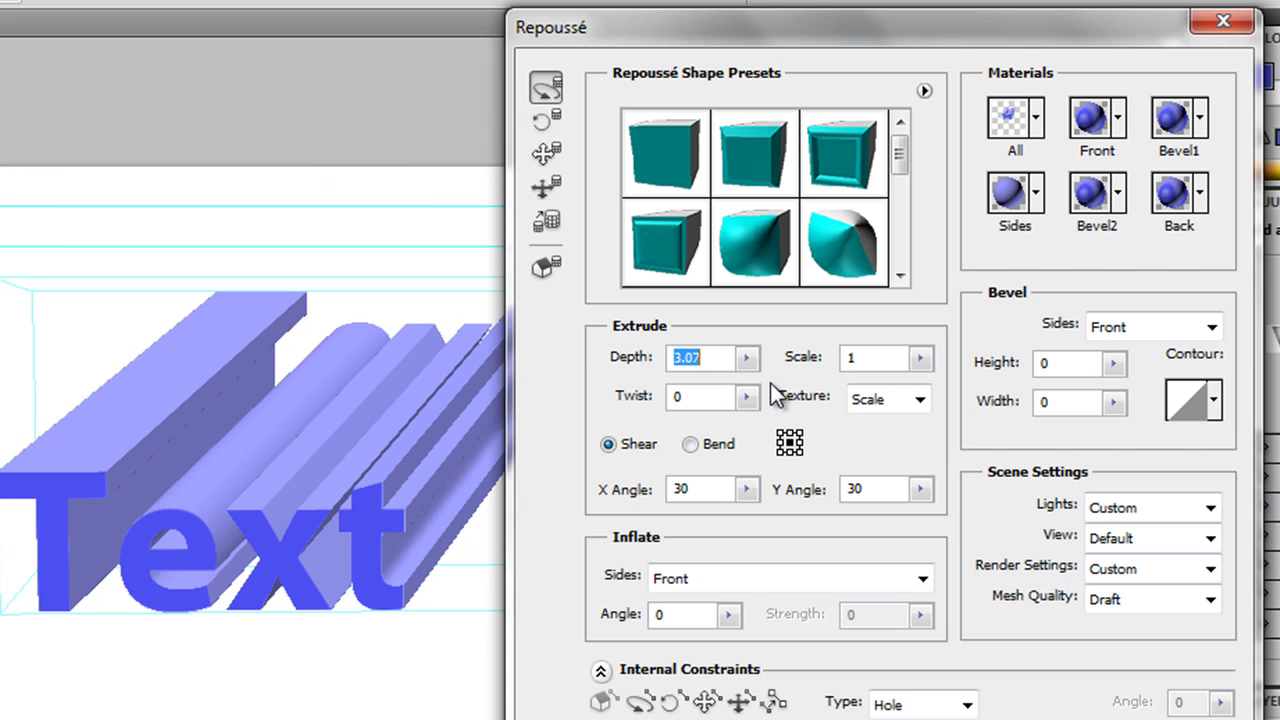
Step: Try an extrude scale of 0 on the text and discard the change
{"action": "left_click", "coordinate": [919, 358]}
{"action": "mouse_move", "coordinate": [923, 387]}
{"action": "left_mouse_down"}
{"action": "mouse_move", "coordinate": [962, 393]}
{"action": "mouse_move", "coordinate": [904, 387]}
{"action": "left_mouse_up"}
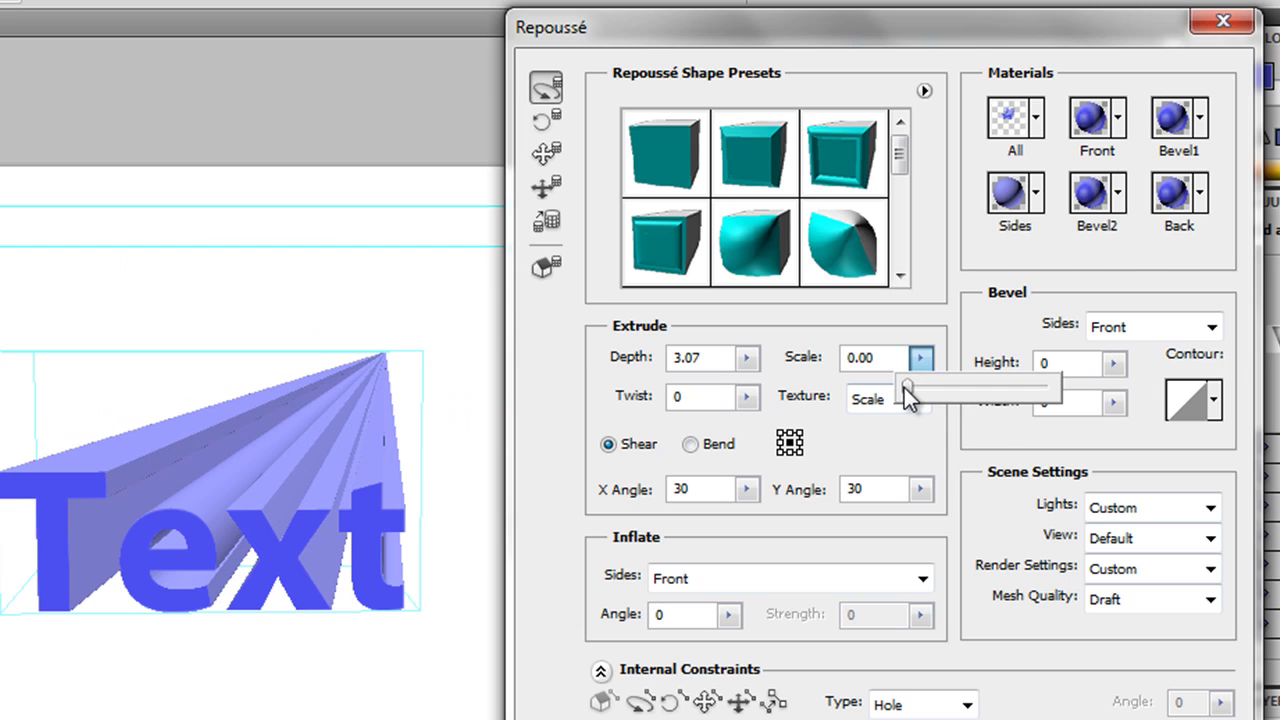
{"action": "key", "text": "Escape"}
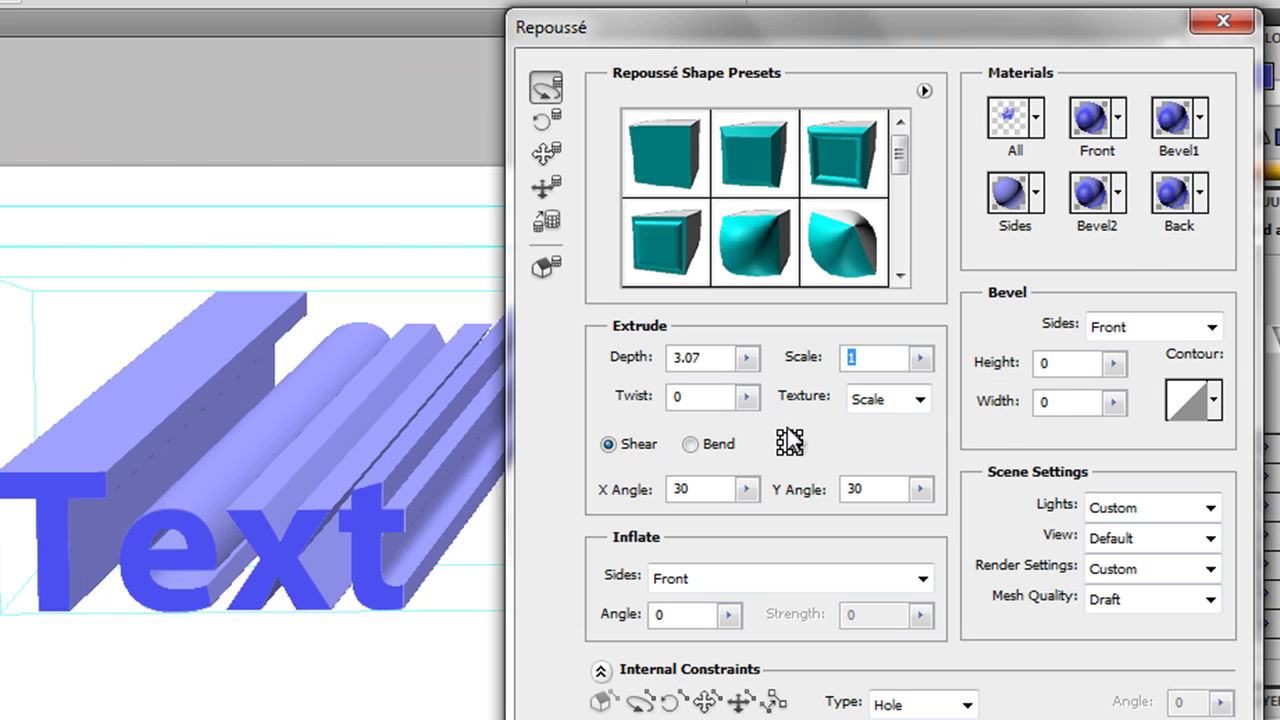
Step: Try extrude twists of -35.6, 20 and 60 on the text, and reset the twist to 0
{"action": "left_click", "coordinate": [746, 398]}
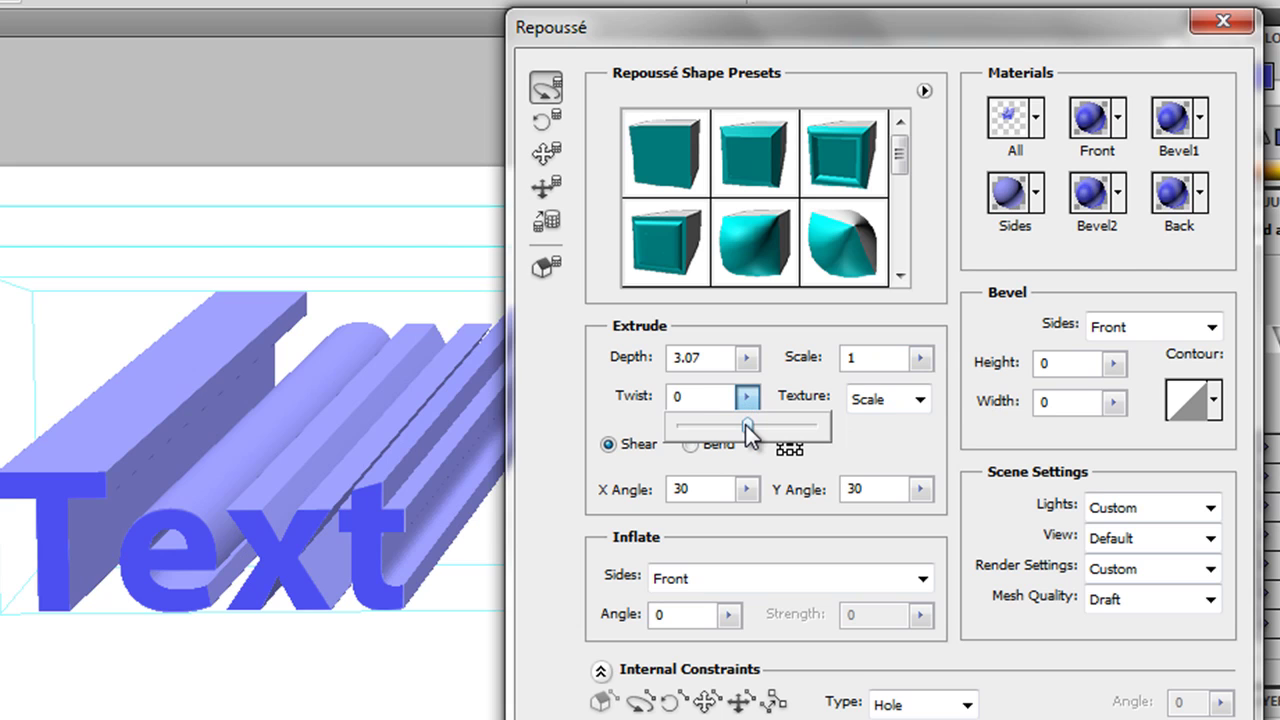
{"action": "left_click_drag", "start_coordinate": [745, 423], "coordinate": [725, 405]}
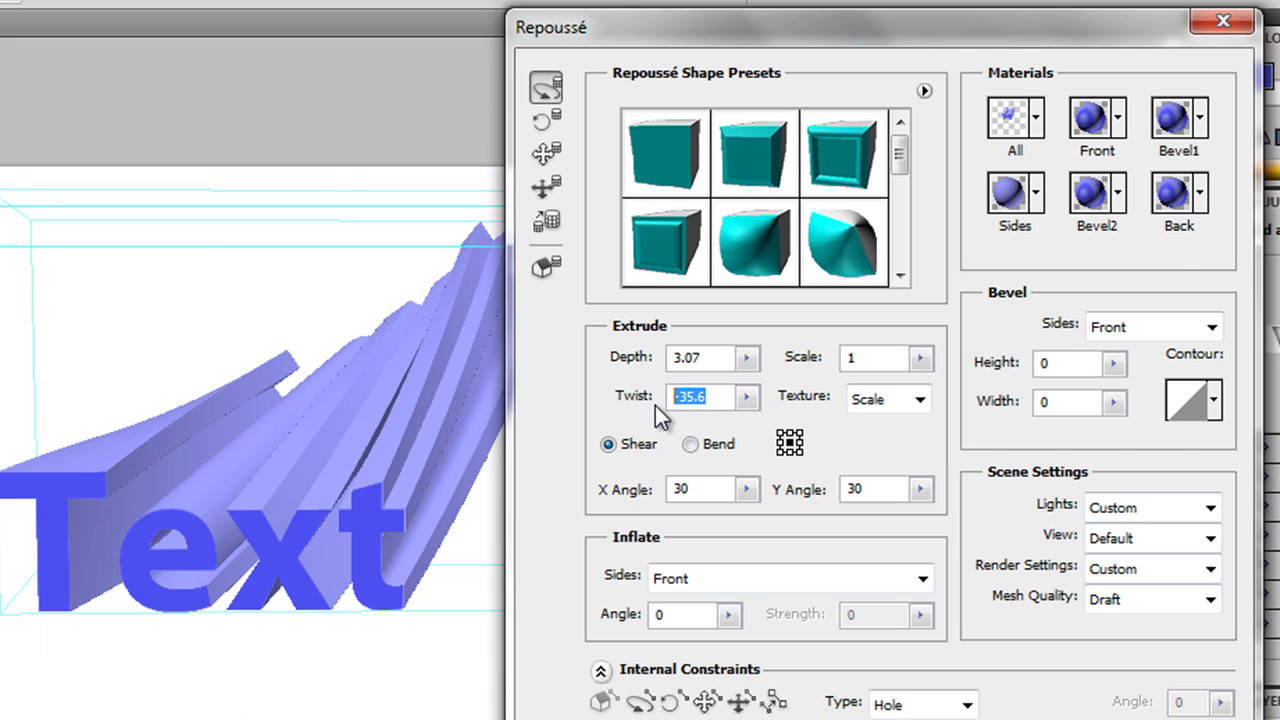
{"action": "type", "text": "20"}
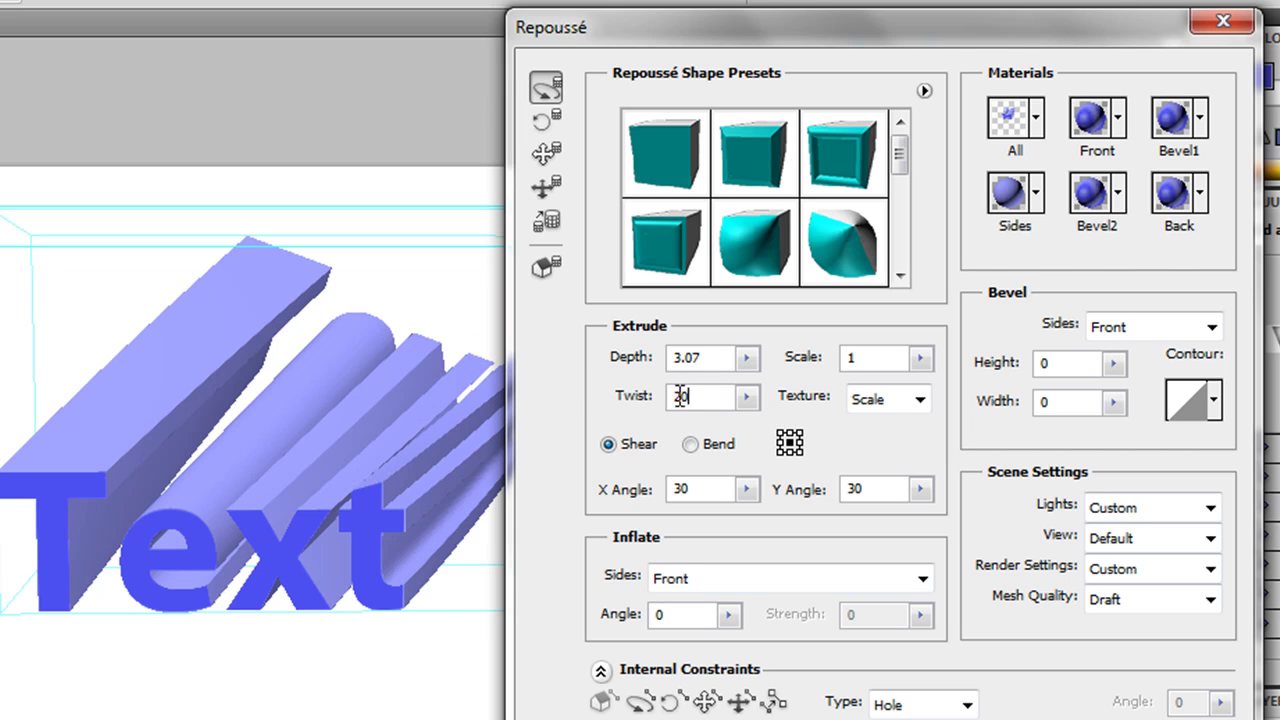
{"action": "left_click", "coordinate": [633, 395]}
{"action": "type", "text": "60"}
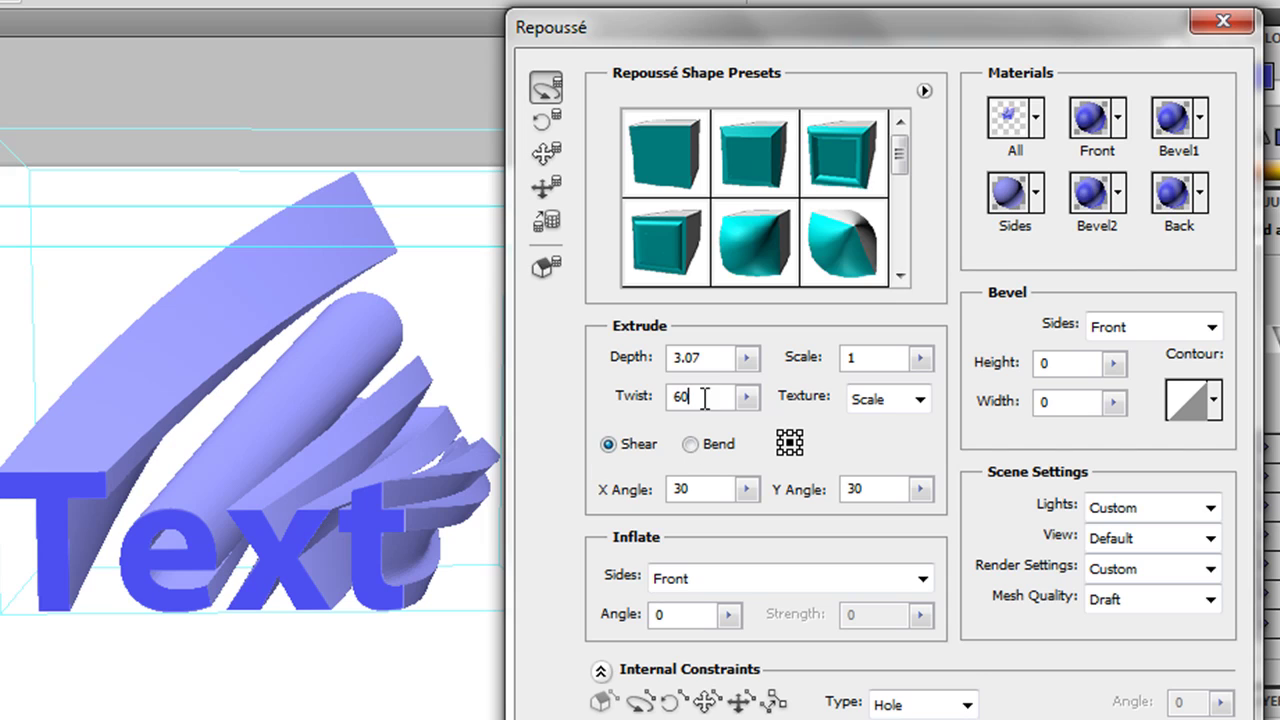
{"action": "left_click_drag", "start_coordinate": [648, 400], "coordinate": [638, 404]}
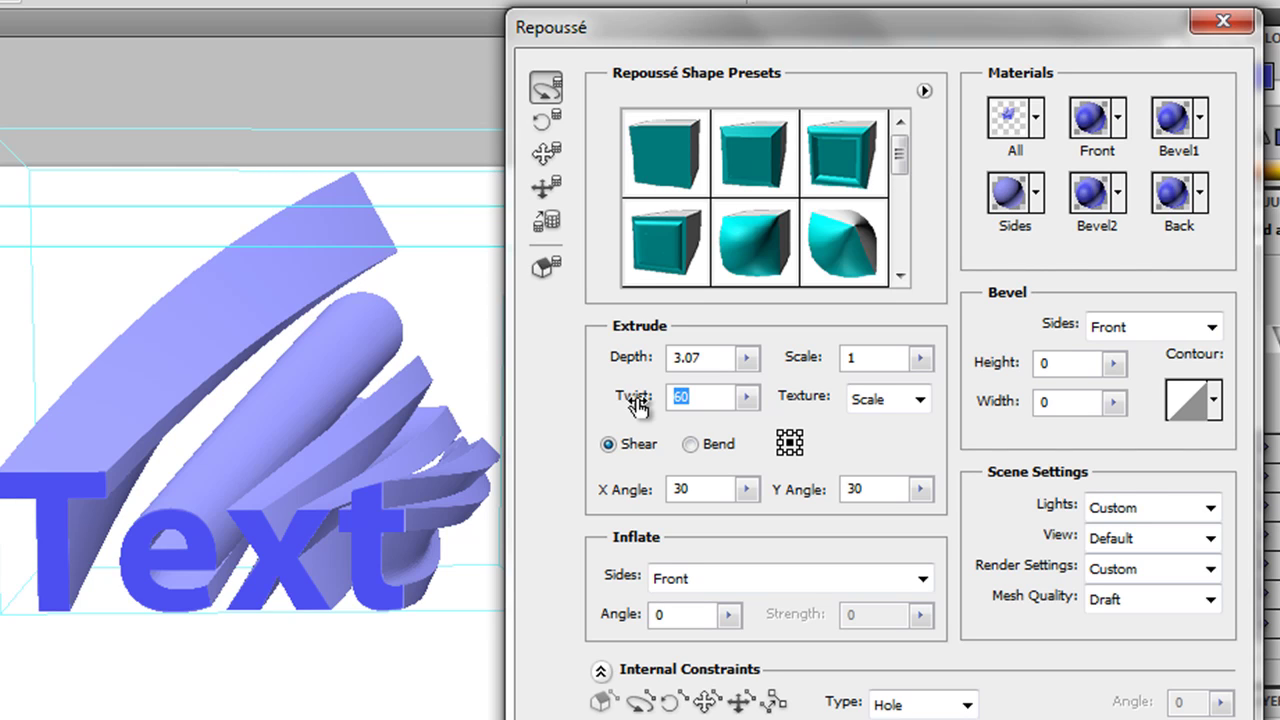
{"action": "type", "text": "0"}
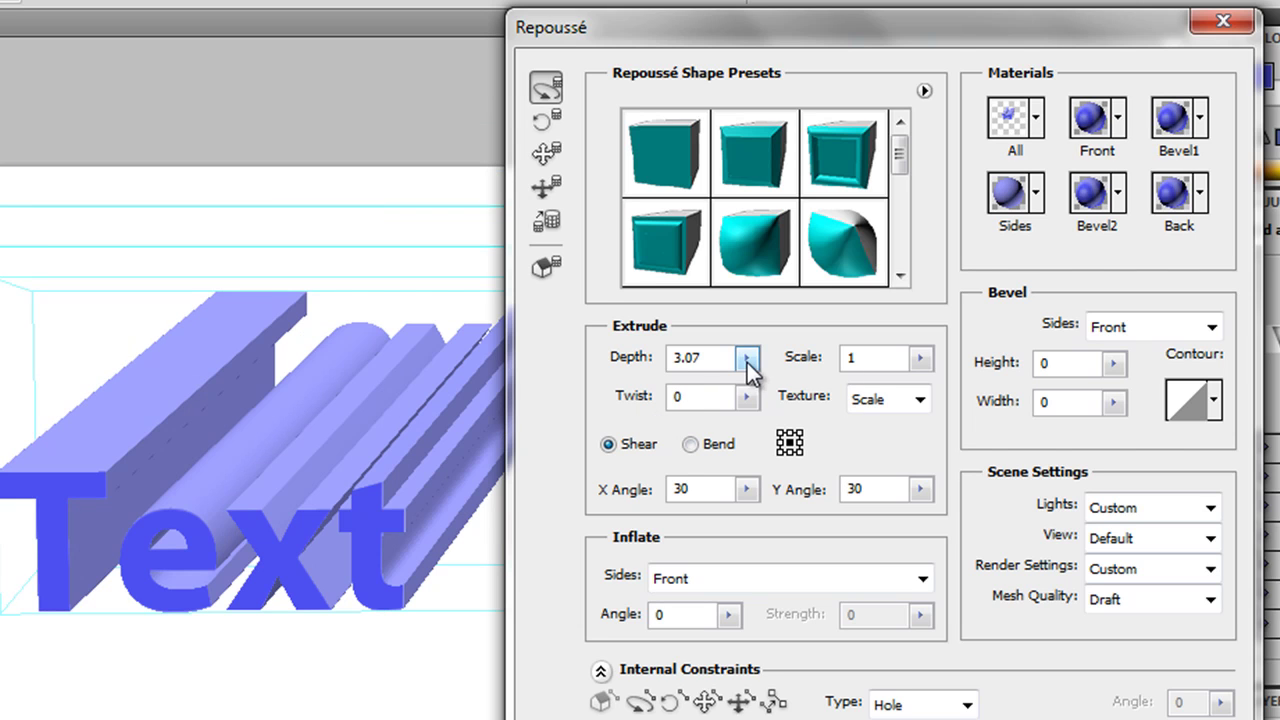
Step: Reduce the text's extrude depth to 0.40 and apply the shape preset with the recessed, framed front face
{"action": "left_click_drag", "start_coordinate": [747, 362], "coordinate": [713, 394]}
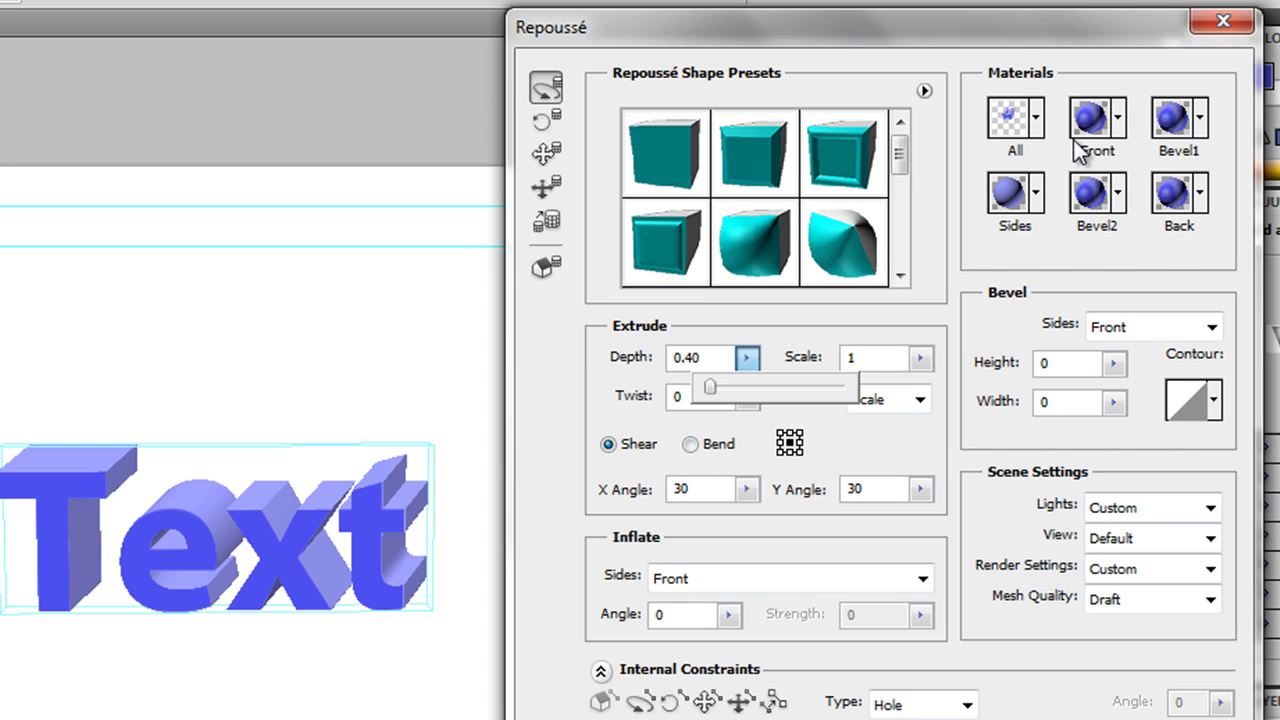
{"action": "key", "text": "Tab"}
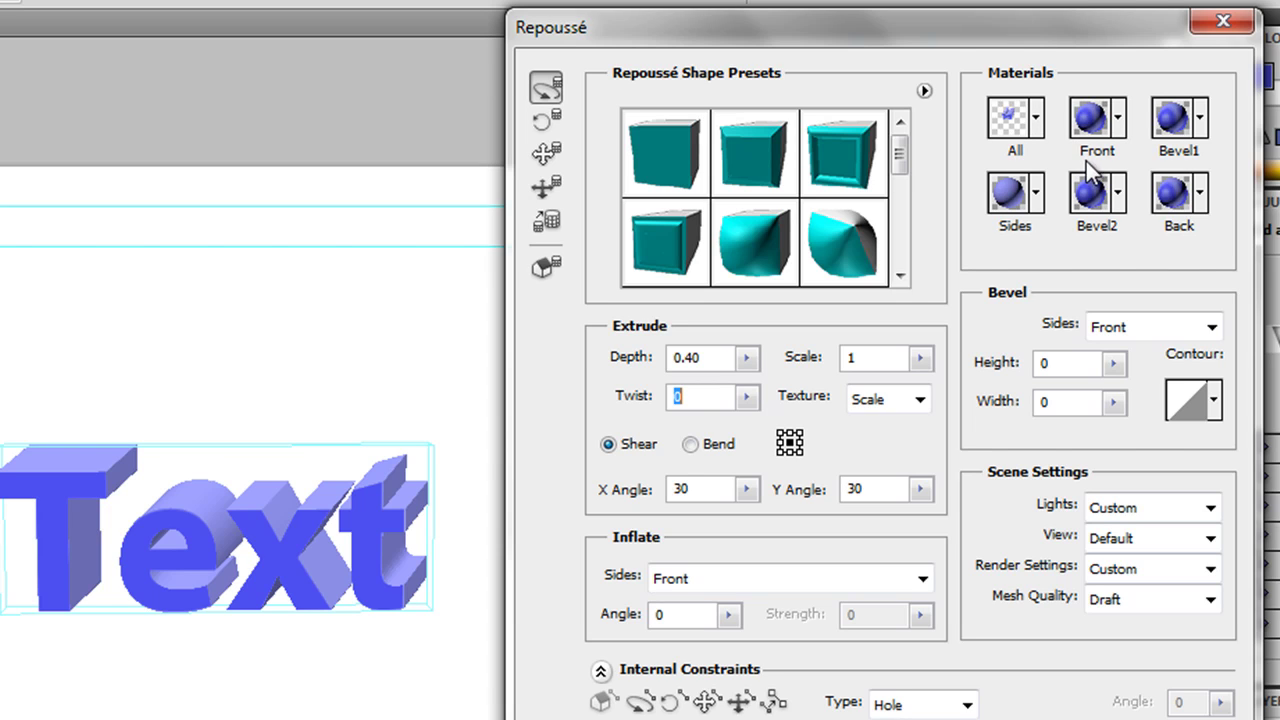
{"action": "left_click", "coordinate": [860, 165]}
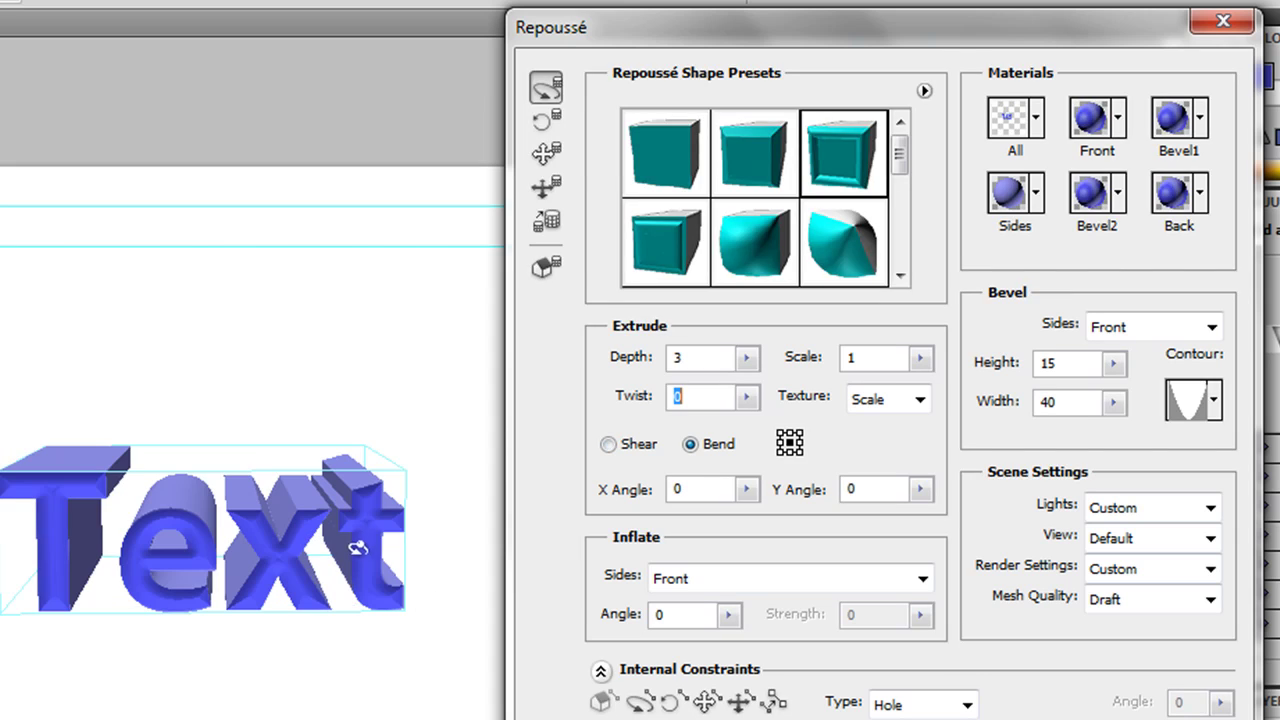
Step: Assign the dark brown wood material to the Bevel1 surface of the text
{"action": "left_click", "coordinate": [1201, 123]}
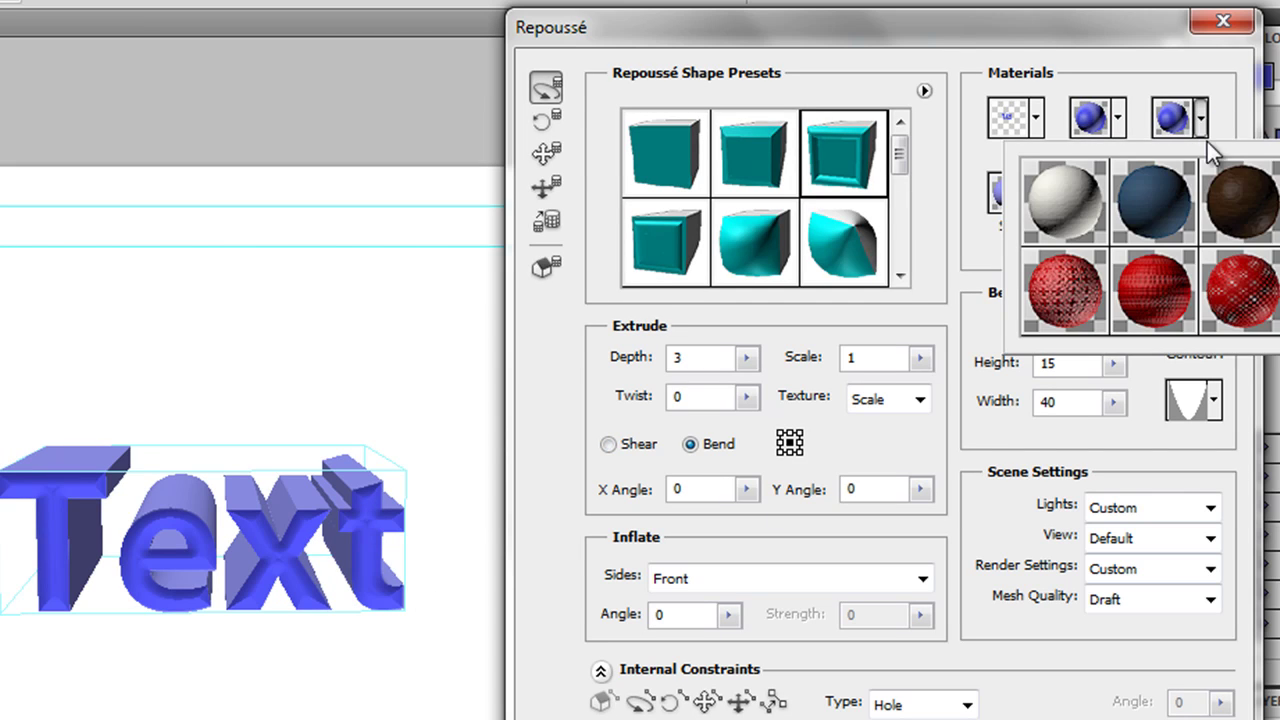
{"action": "left_click", "coordinate": [1248, 222]}
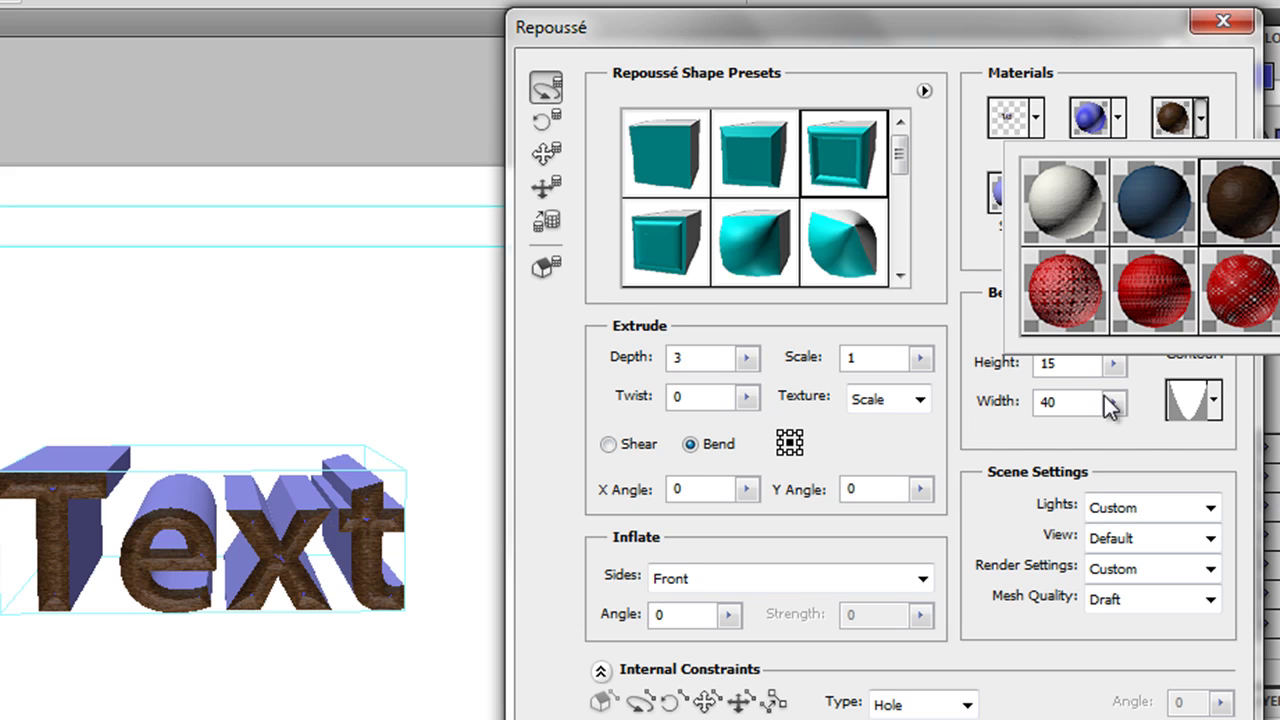
{"action": "left_click", "coordinate": [1199, 120]}
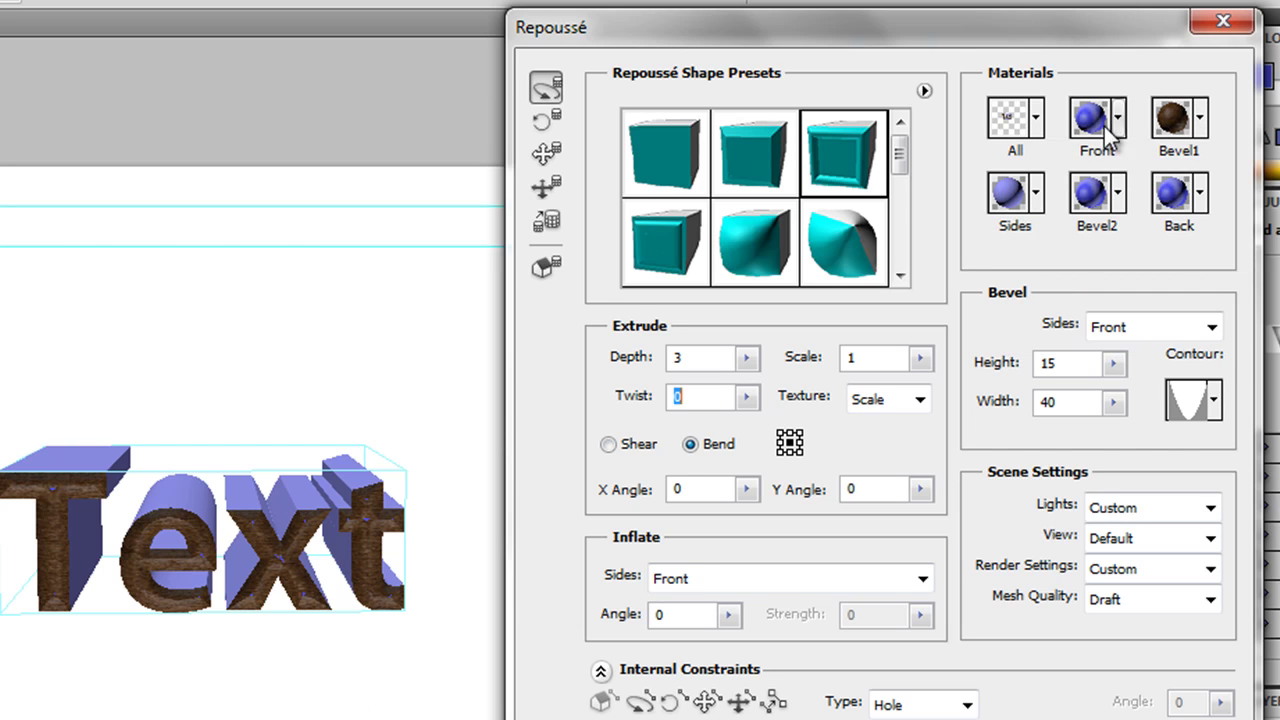
Step: Apply the red brick material to all surfaces of the text
{"action": "left_click", "coordinate": [1039, 123]}
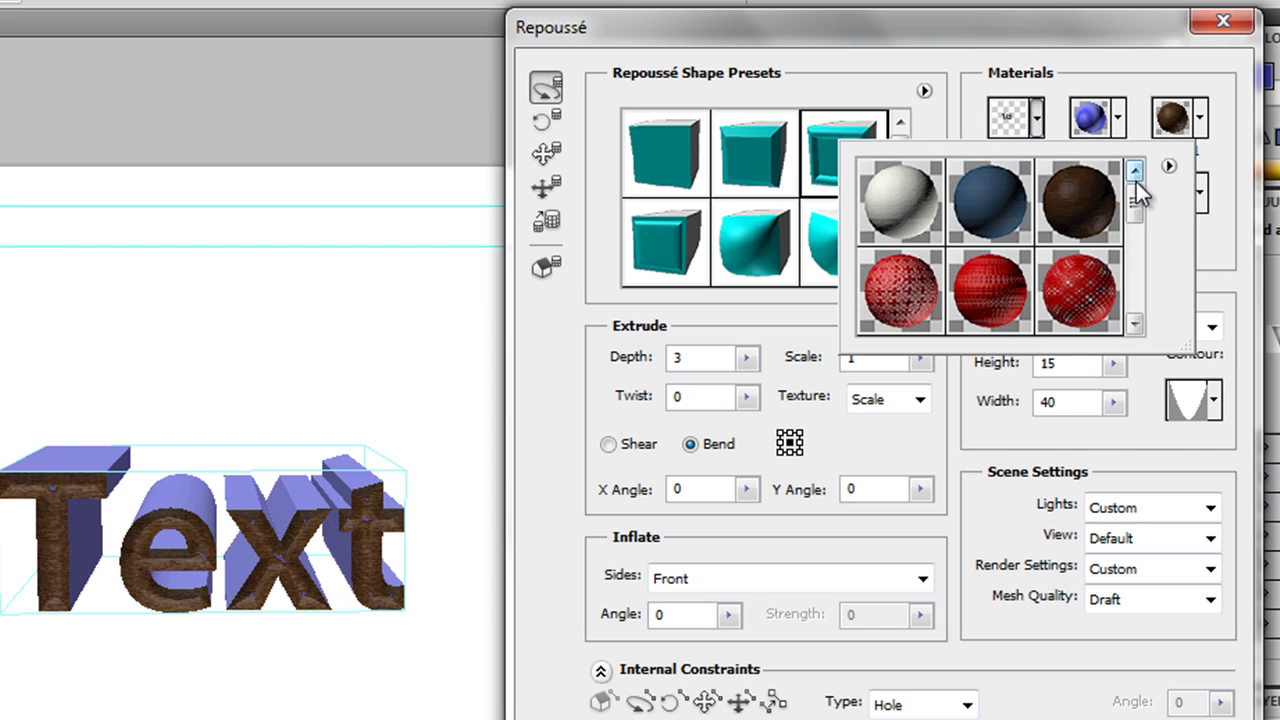
{"action": "left_click_drag", "start_coordinate": [1136, 190], "coordinate": [1134, 239]}
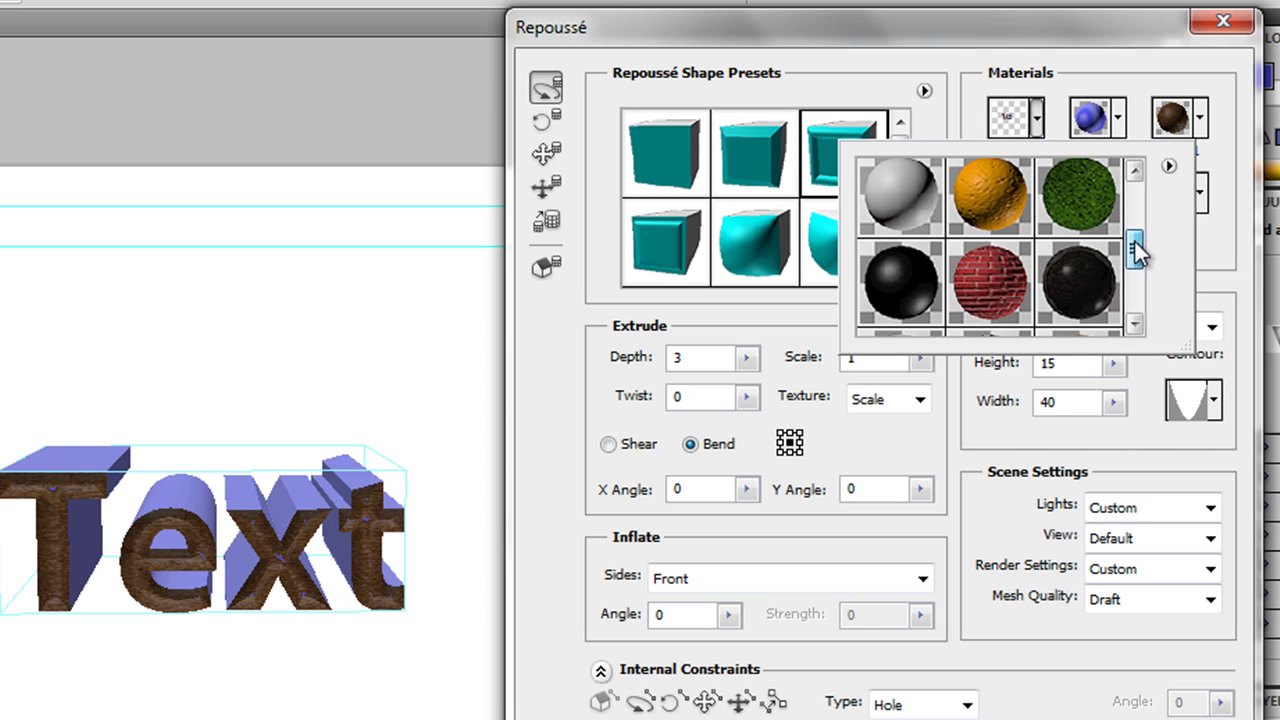
{"action": "left_click", "coordinate": [985, 275]}
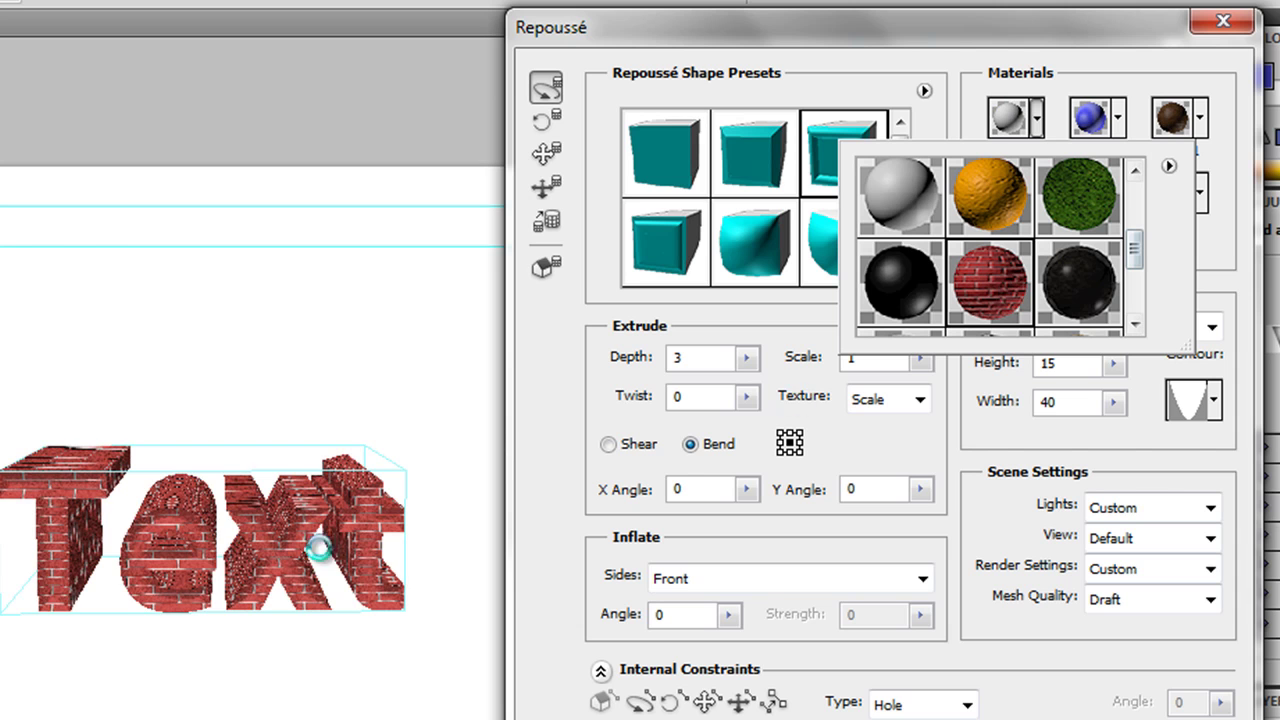
Step: Rotate the brick text in 3D to an angled pose and set its extrude depth to 0.79
{"action": "left_click", "coordinate": [188, 625]}
{"action": "left_click_drag", "start_coordinate": [186, 600], "coordinate": [293, 656]}
{"action": "left_click", "coordinate": [746, 357]}
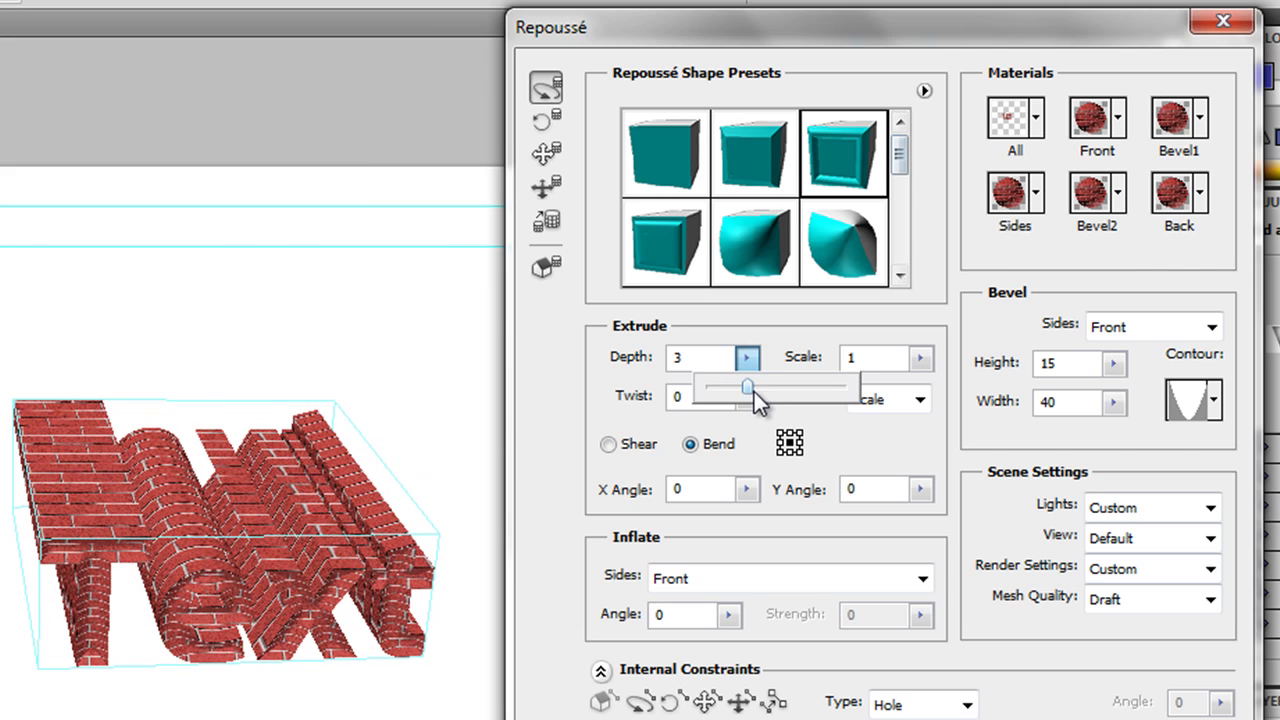
{"action": "left_click_drag", "start_coordinate": [744, 390], "coordinate": [720, 393]}
{"action": "left_click_drag", "start_coordinate": [209, 476], "coordinate": [232, 550]}
Step: Start loading additional materials, check the accepted Material (*.P3M) file type, and cancel without loading a file
{"action": "left_click", "coordinate": [1038, 120]}
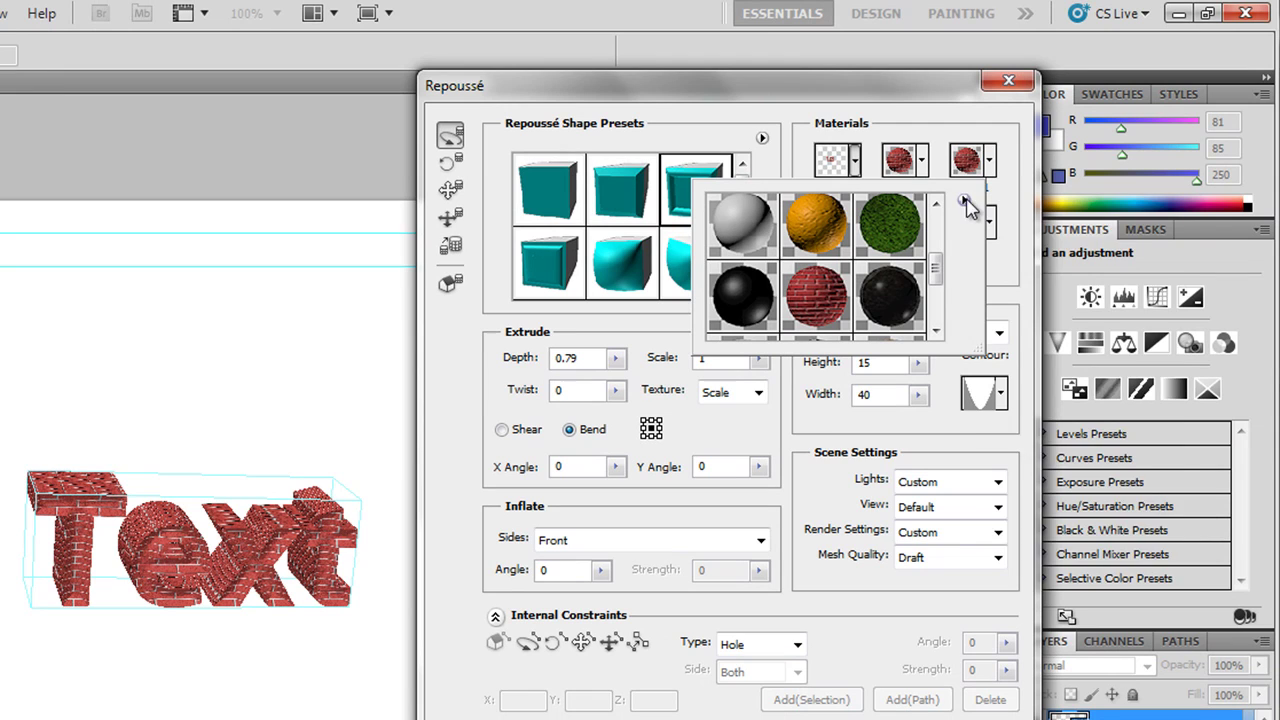
{"action": "left_click", "coordinate": [1166, 165]}
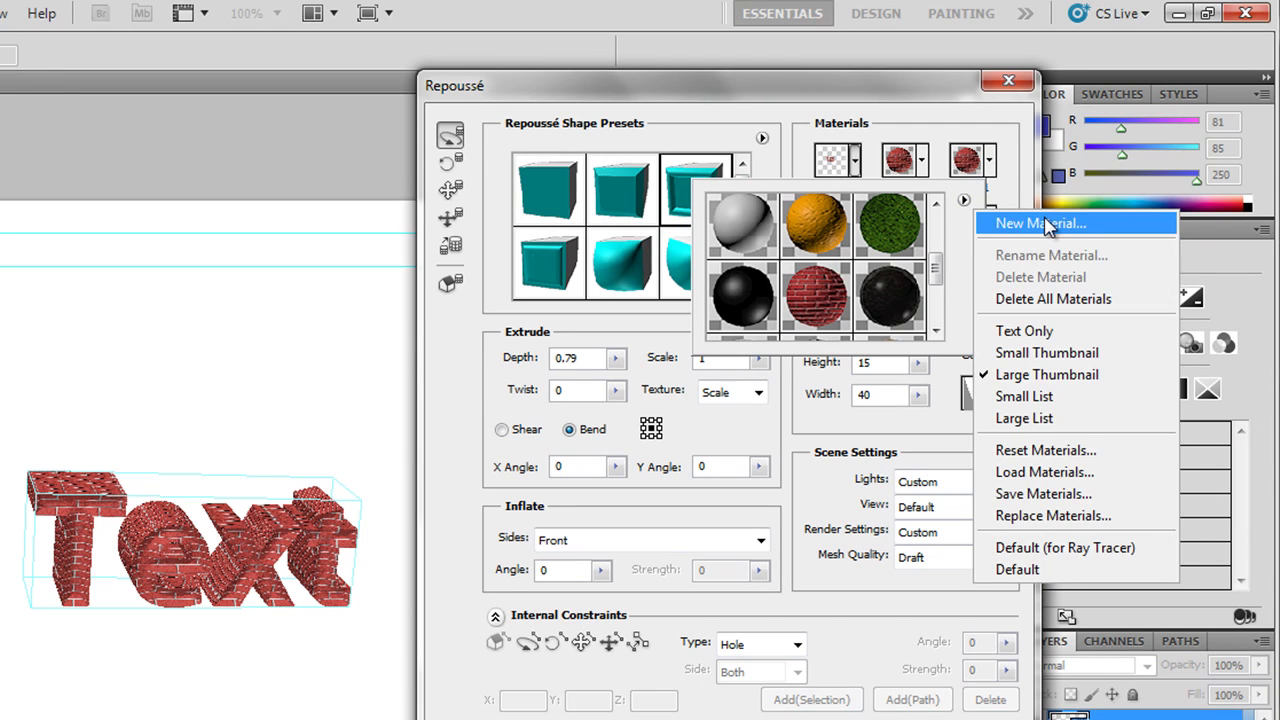
{"action": "left_click", "coordinate": [1040, 476]}
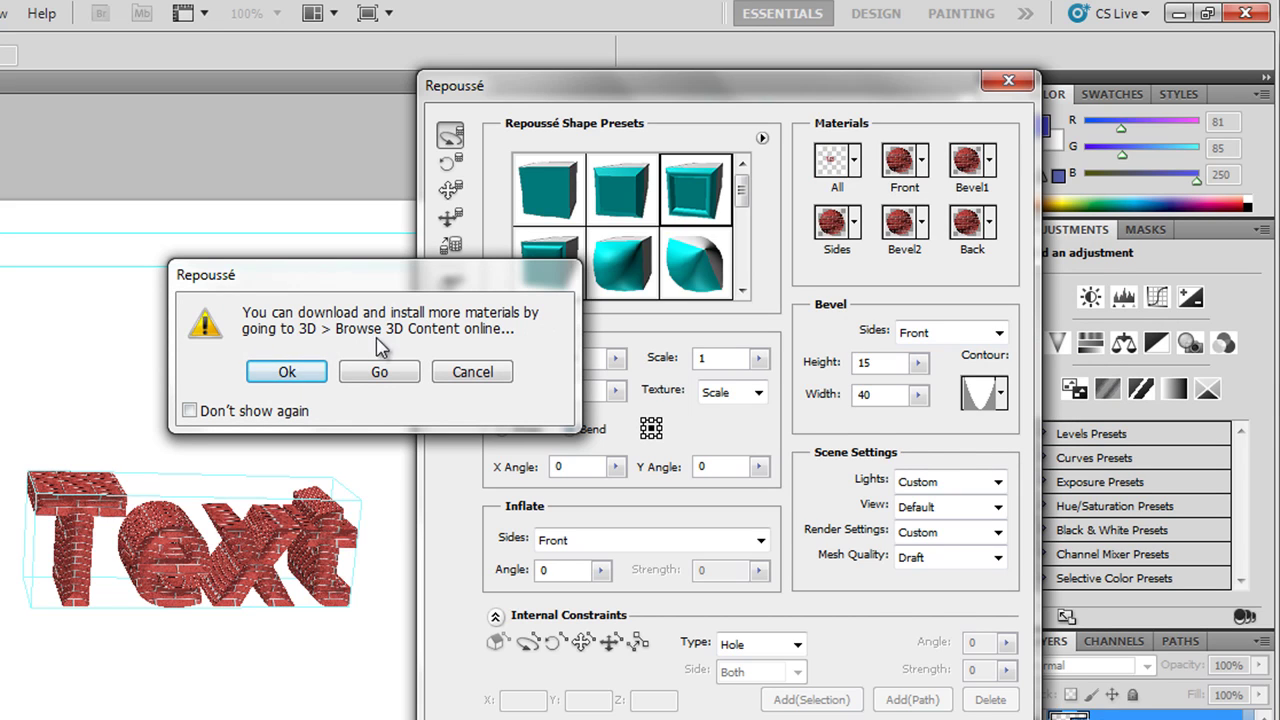
{"action": "left_click", "coordinate": [287, 372]}
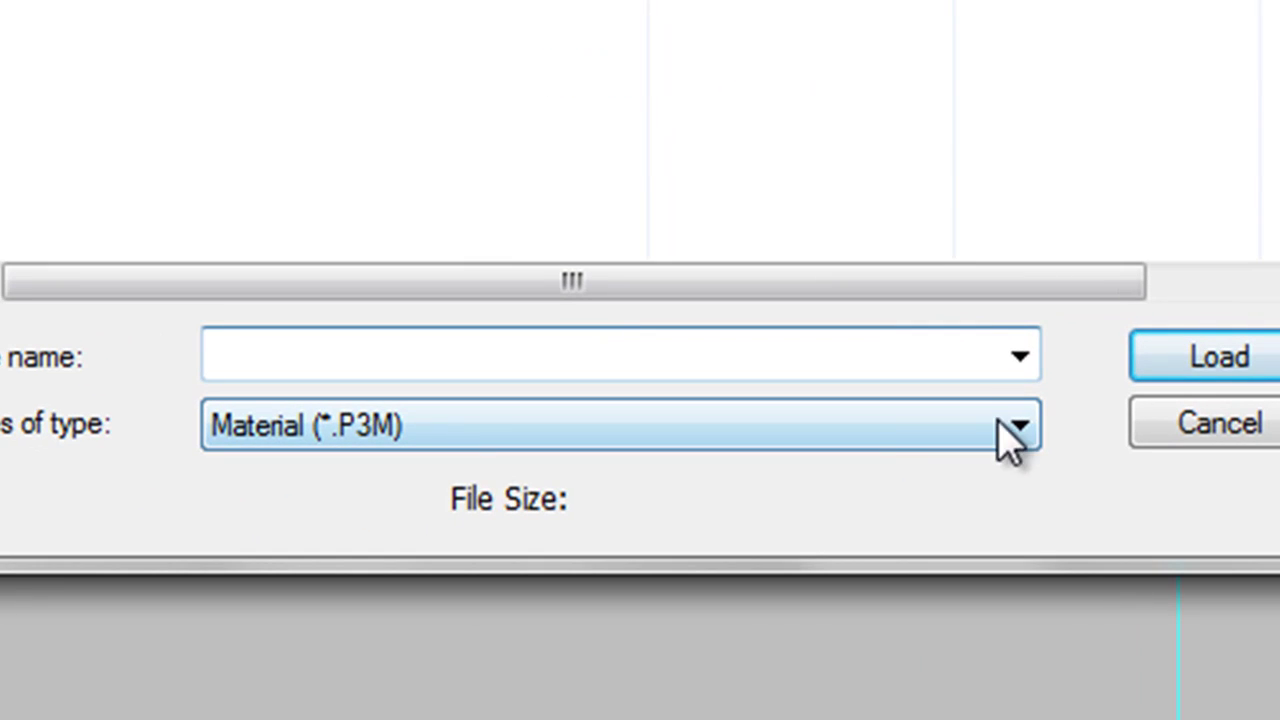
{"action": "left_click", "coordinate": [790, 603]}
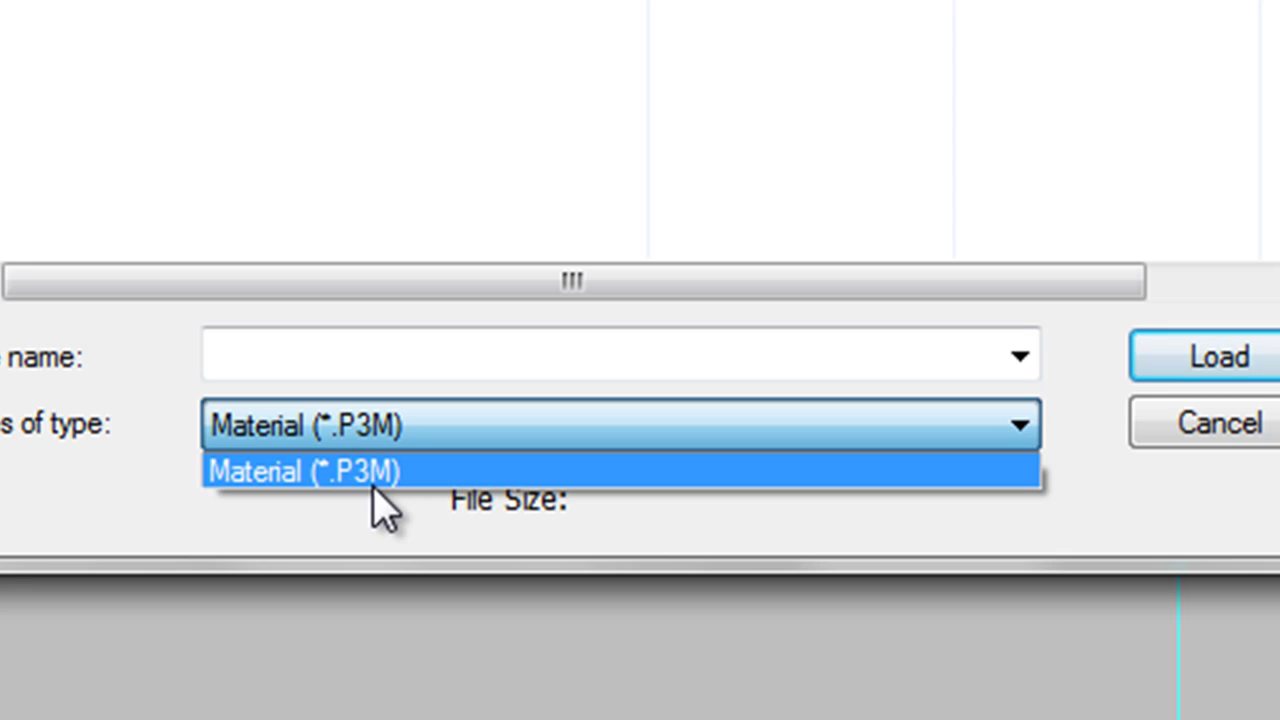
{"action": "left_click", "coordinate": [1265, 440]}
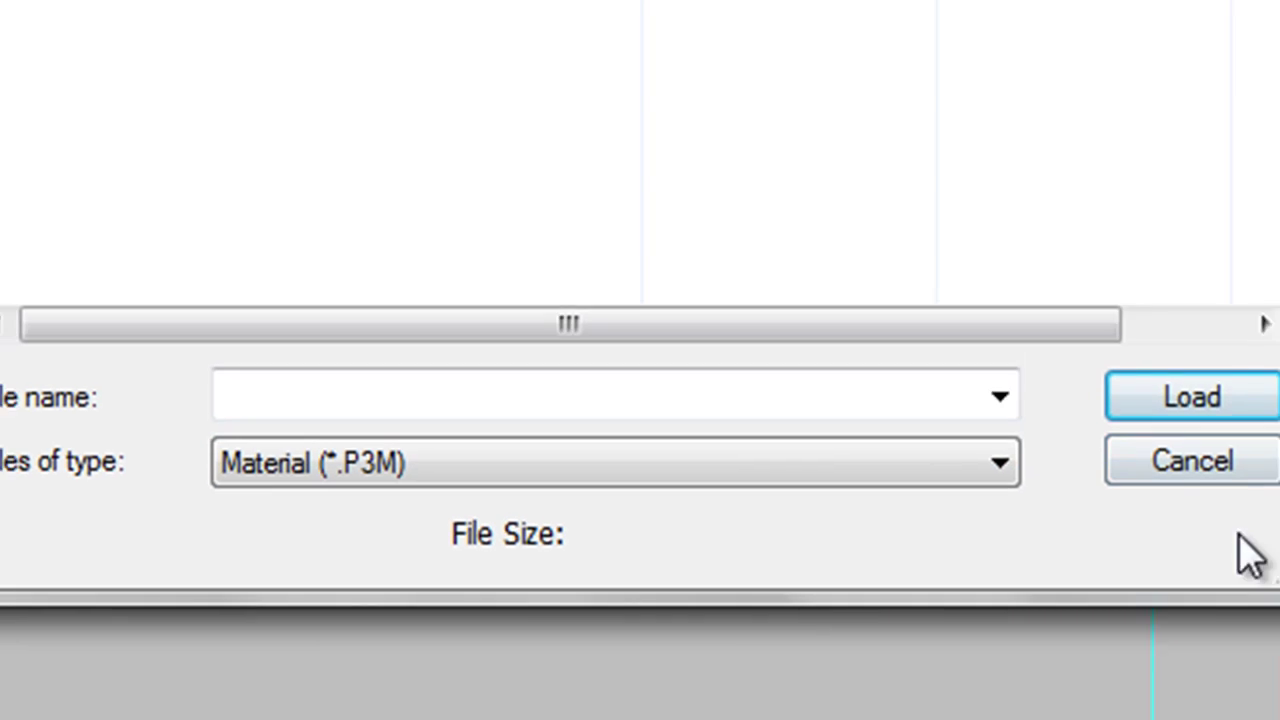
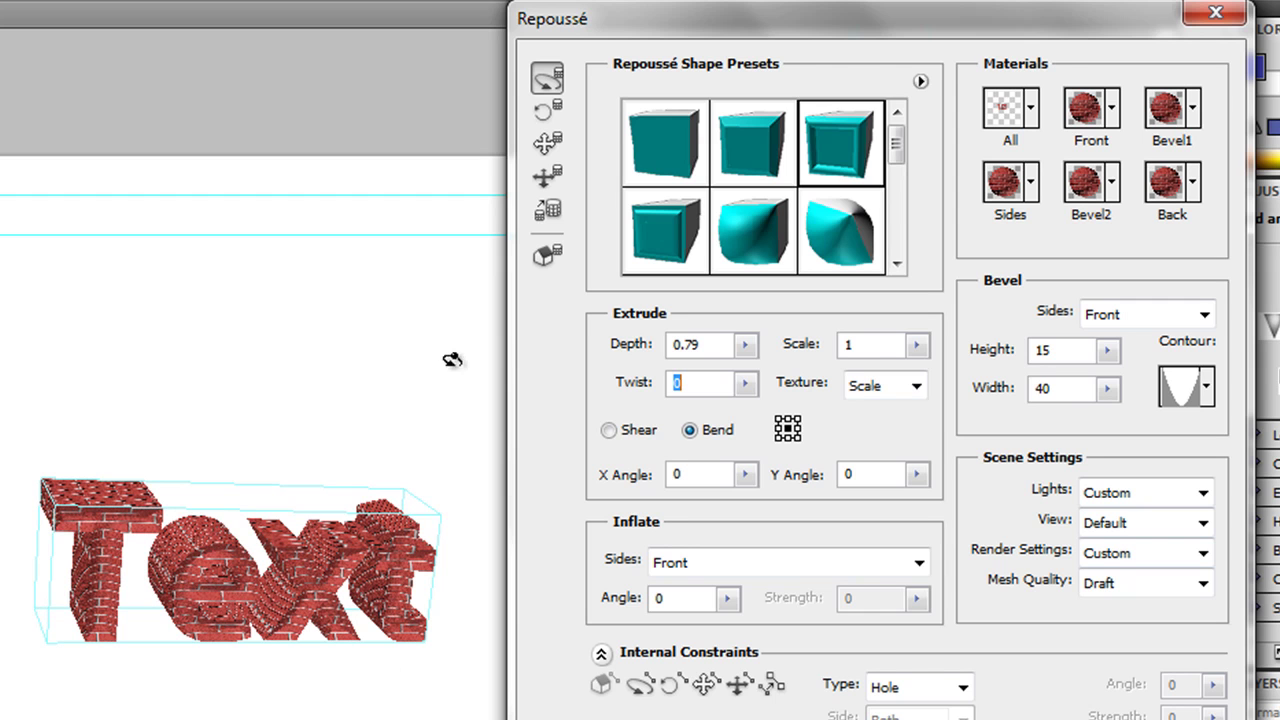
Step: Roll the 3D text slightly counterclockwise and return to the mesh rotation tool
{"action": "left_click", "coordinate": [546, 111]}
{"action": "left_click_drag", "start_coordinate": [360, 496], "coordinate": [314, 480]}
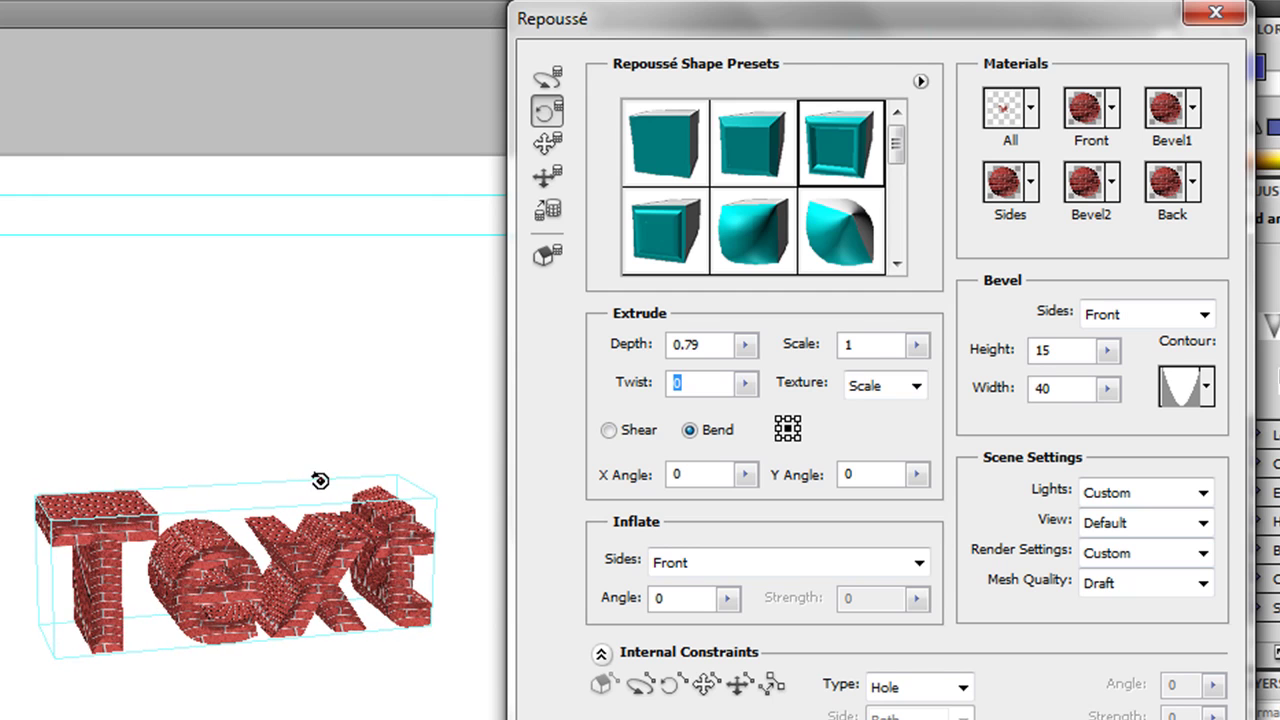
{"action": "key", "text": "k"}
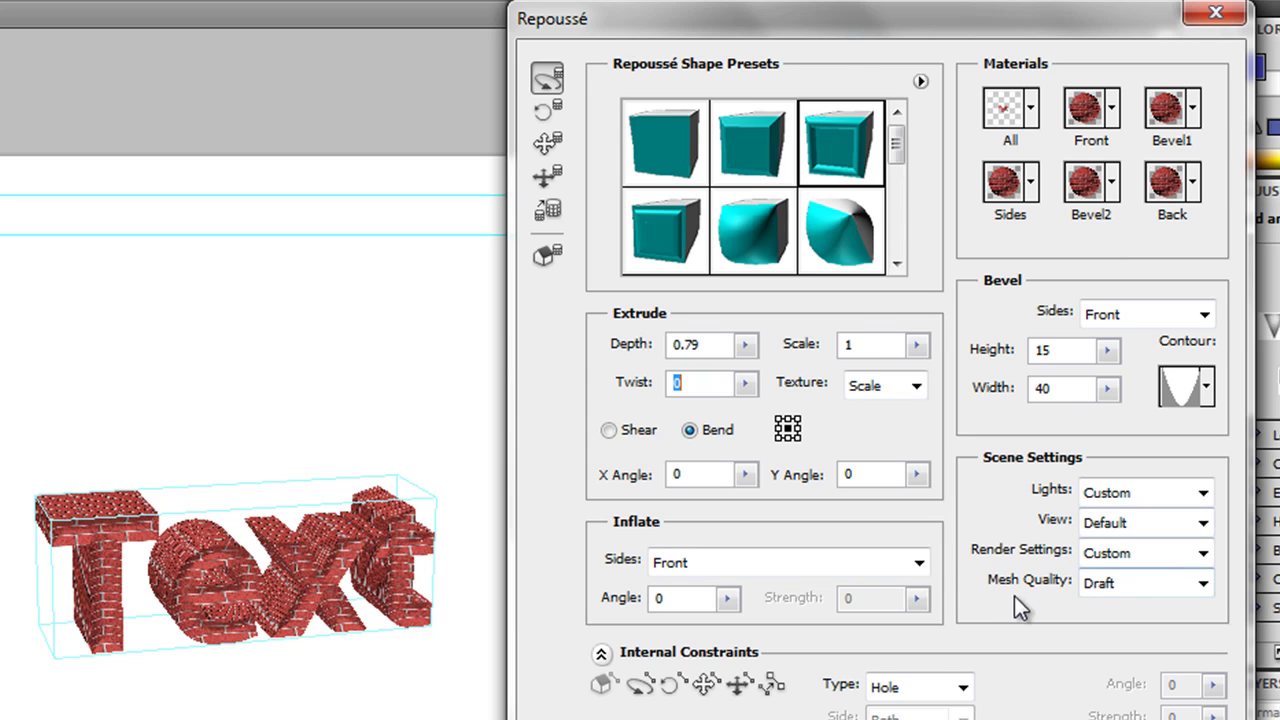
Step: Try the Fire, Purple Faze and Mardi Gras light presets on the text, and set the scene lights to Hard Lights
{"action": "left_click", "coordinate": [1203, 492]}
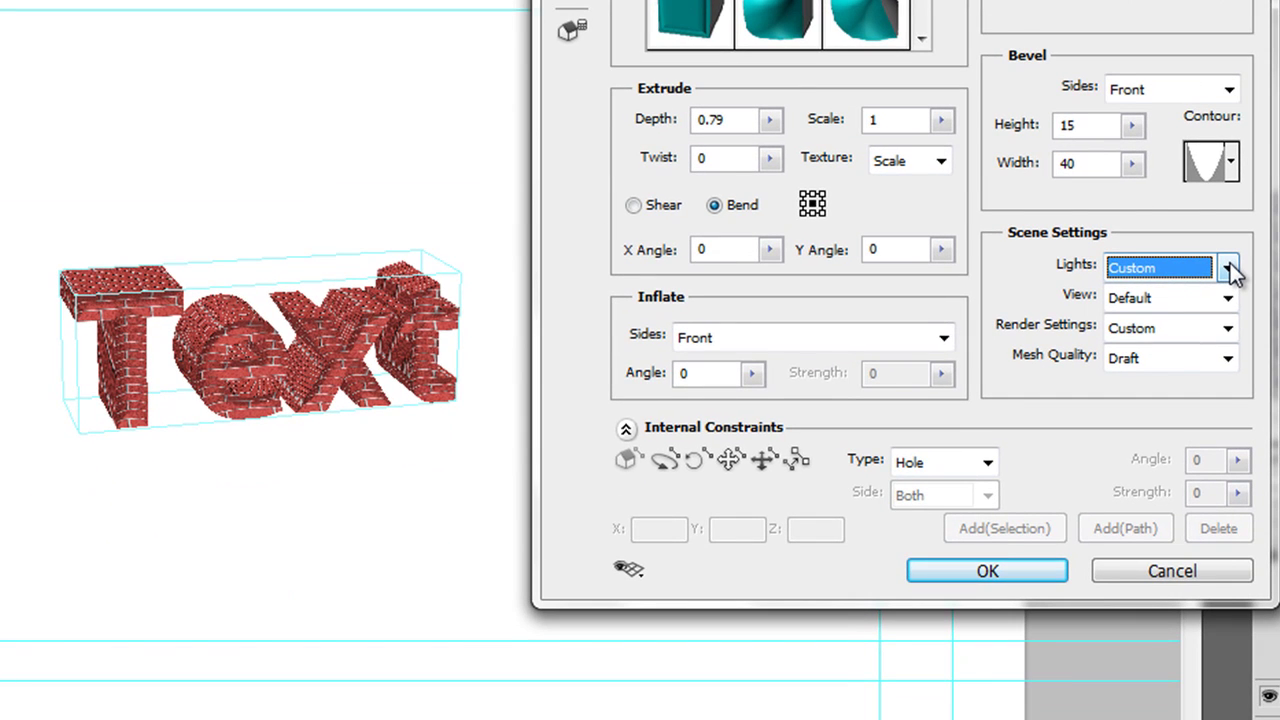
{"action": "left_click", "coordinate": [1228, 268]}
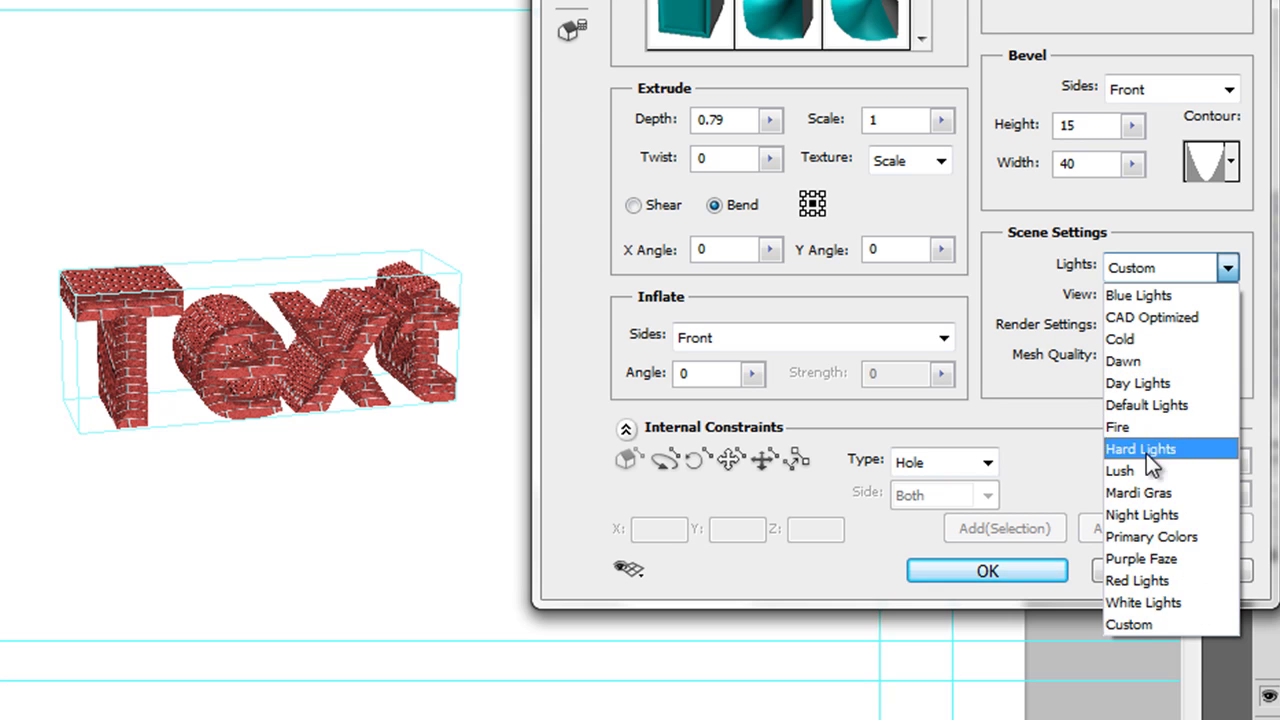
{"action": "left_click", "coordinate": [1131, 425]}
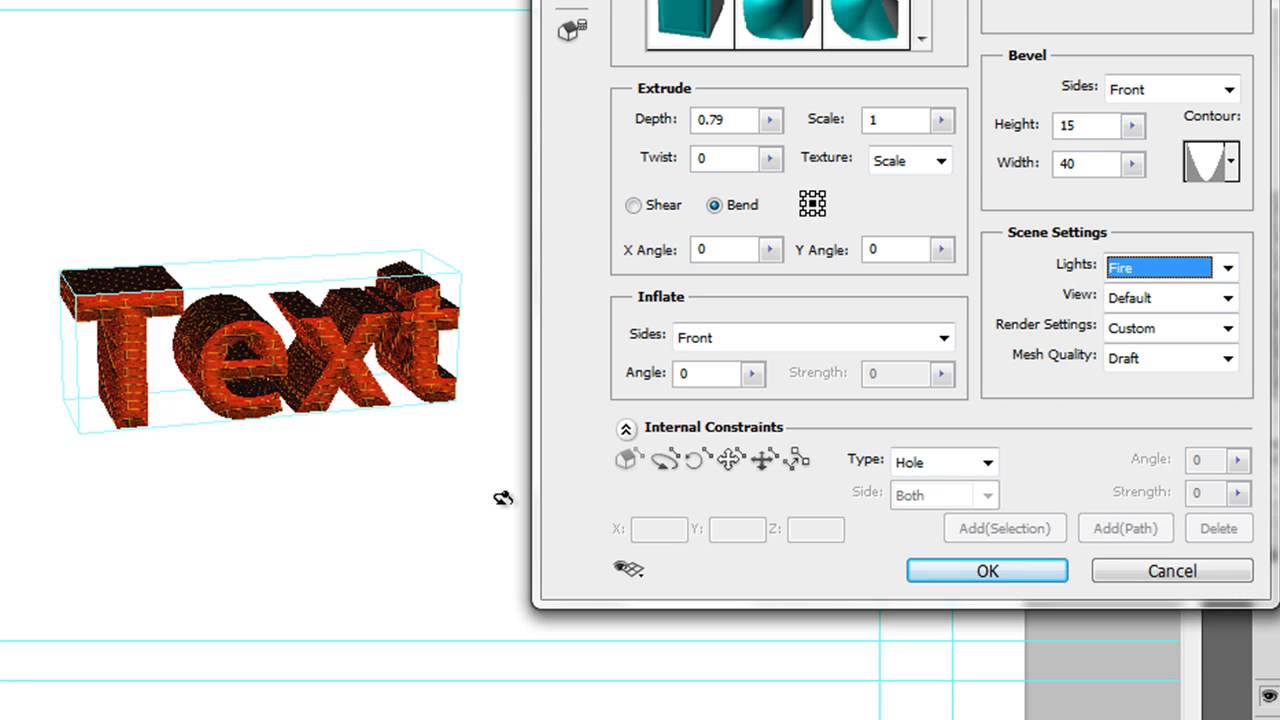
{"action": "left_click", "coordinate": [1228, 267]}
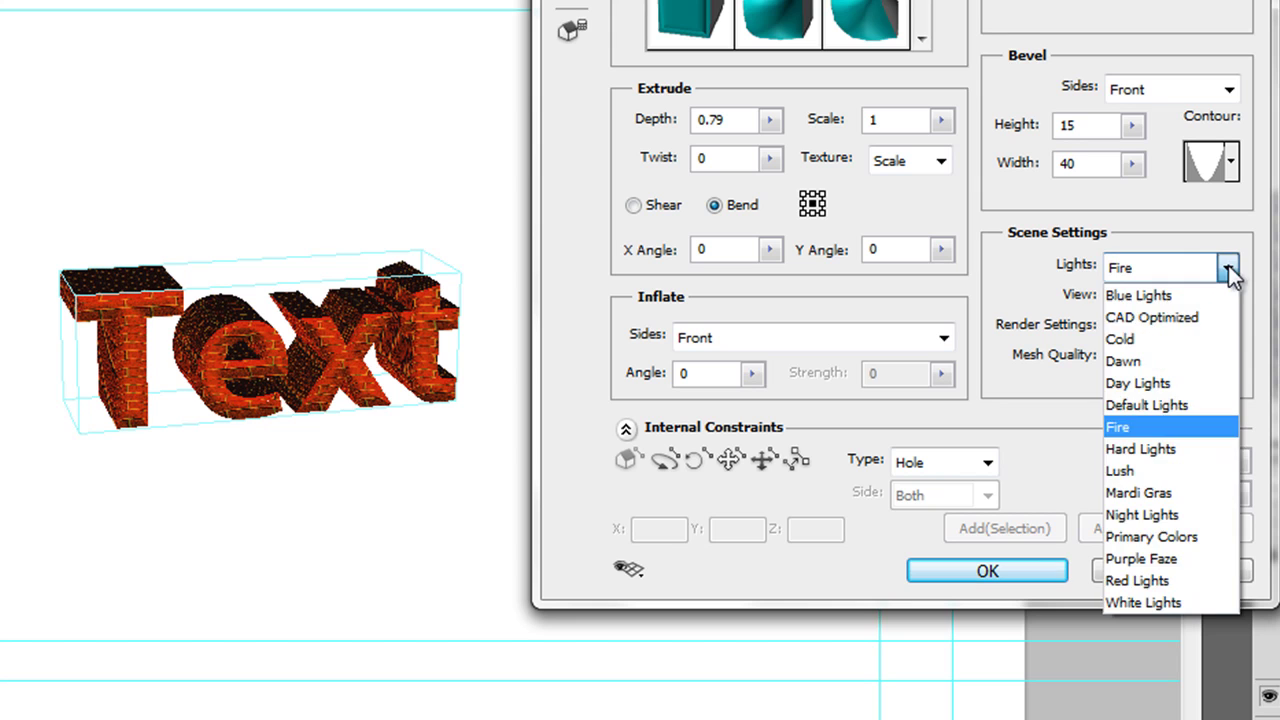
{"action": "left_click", "coordinate": [1176, 561]}
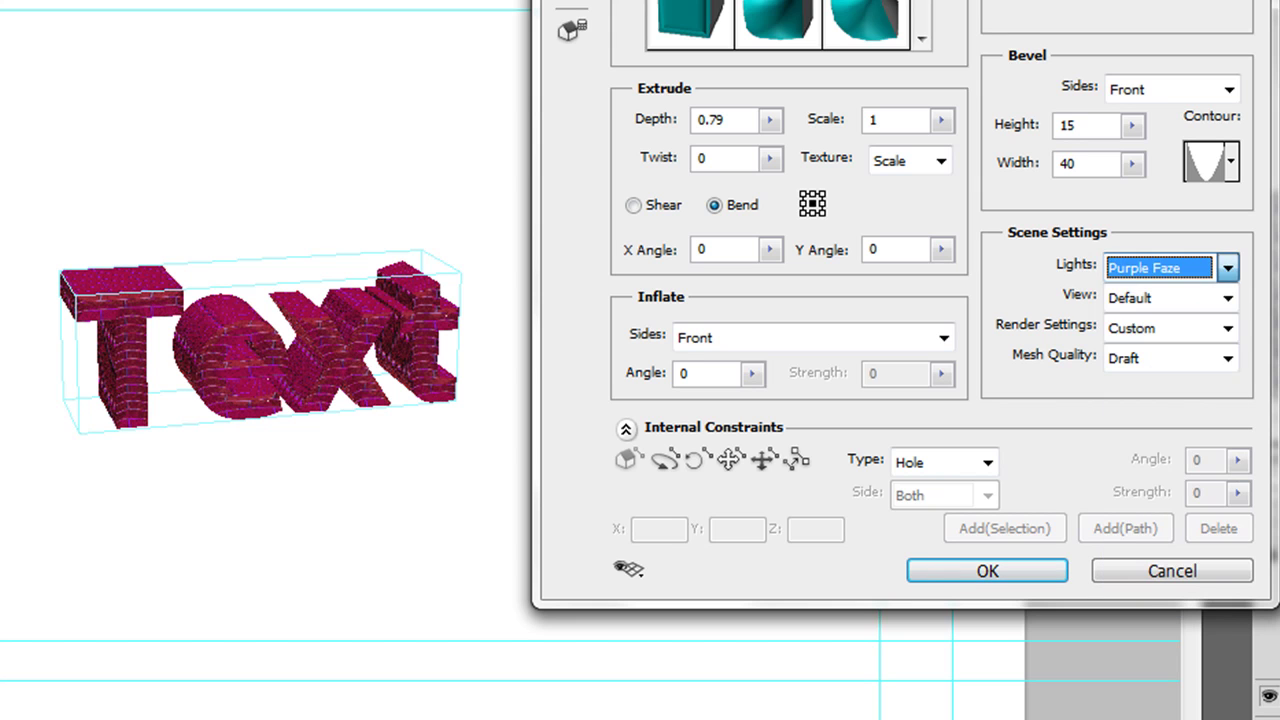
{"action": "left_click", "coordinate": [1230, 272]}
{"action": "left_click", "coordinate": [1175, 493]}
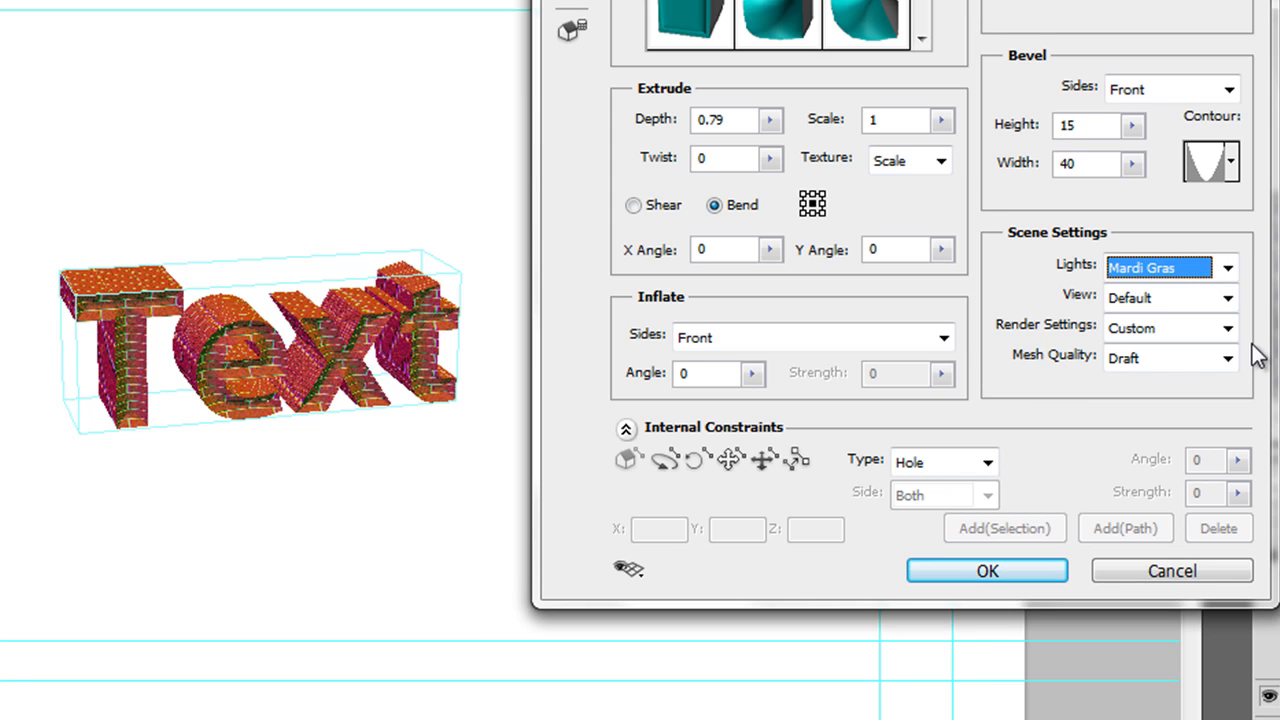
{"action": "left_click", "coordinate": [1228, 268]}
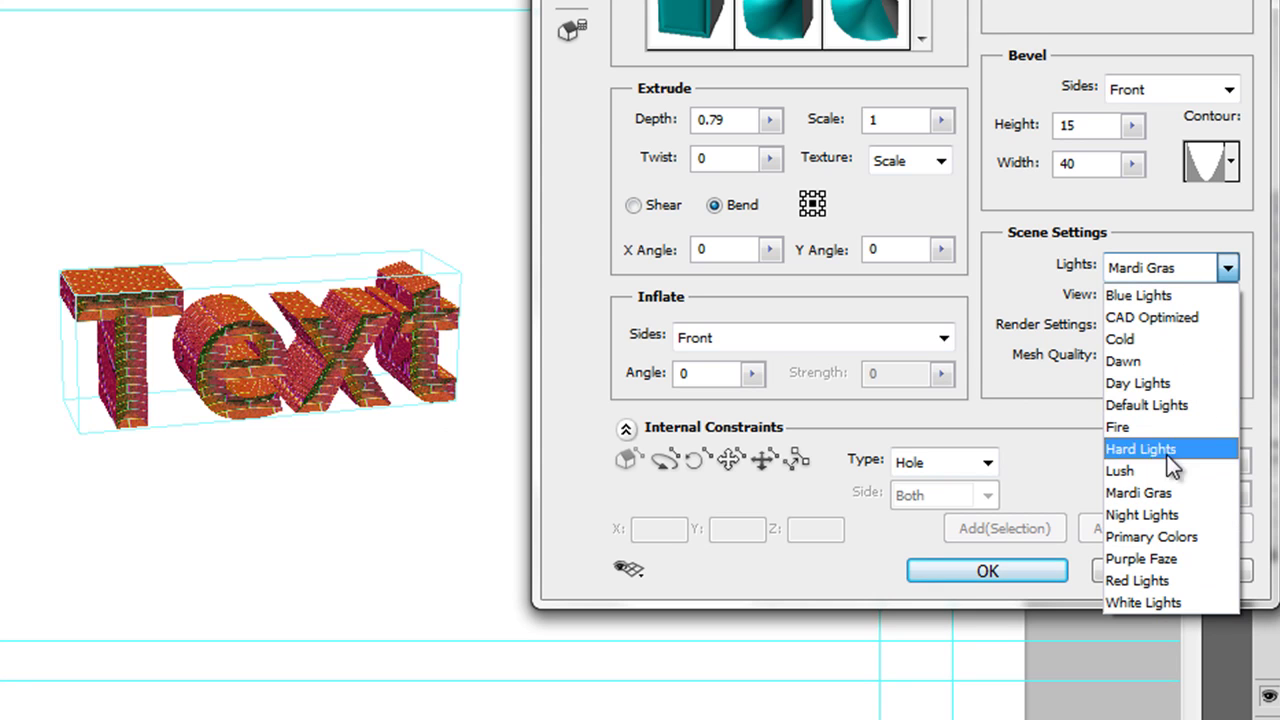
{"action": "left_click", "coordinate": [1150, 449]}
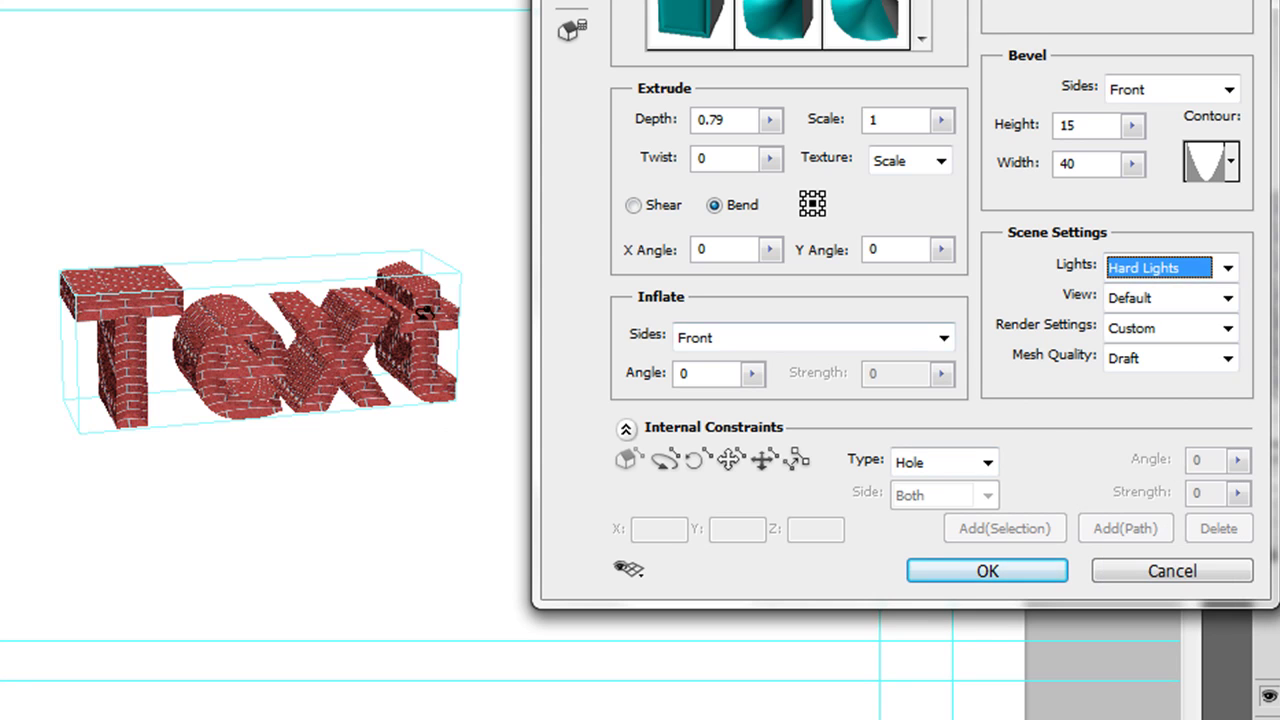
Step: Try the Left and Right scene views, and rotate the text mesh back to a readable, angled front pose
{"action": "left_click", "coordinate": [1229, 297]}
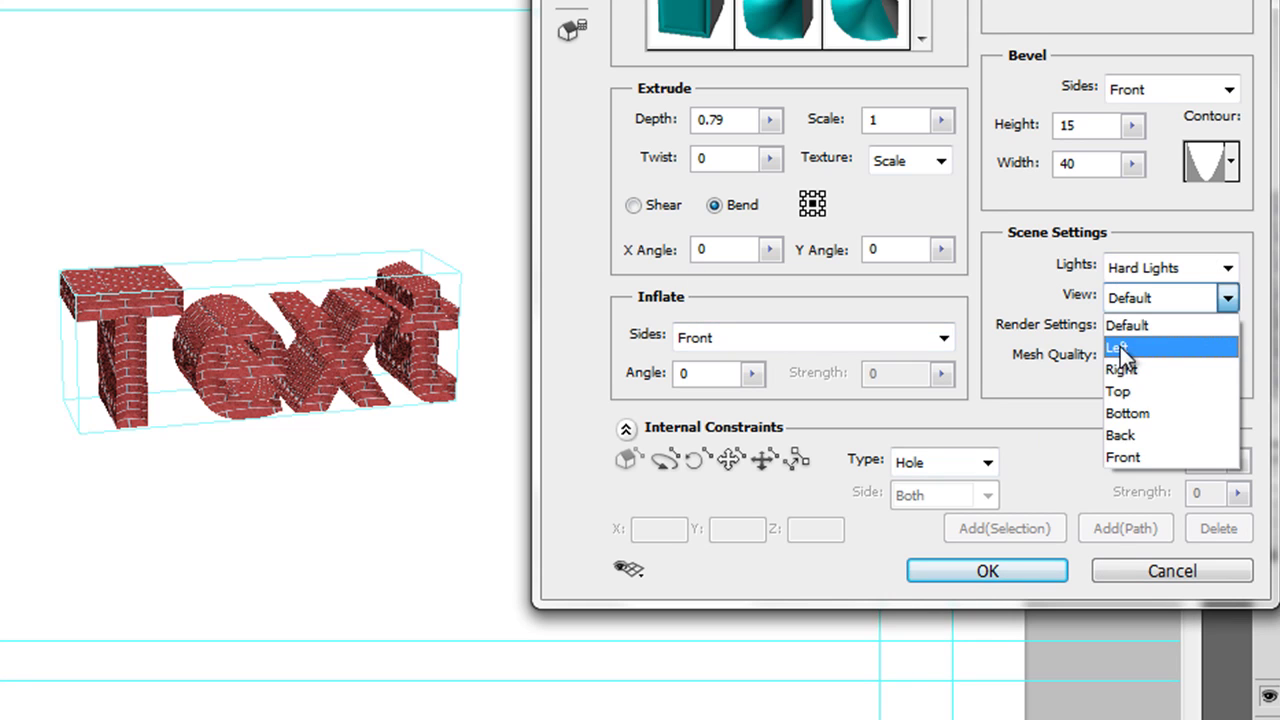
{"action": "left_click", "coordinate": [1120, 347]}
{"action": "left_click", "coordinate": [1229, 297]}
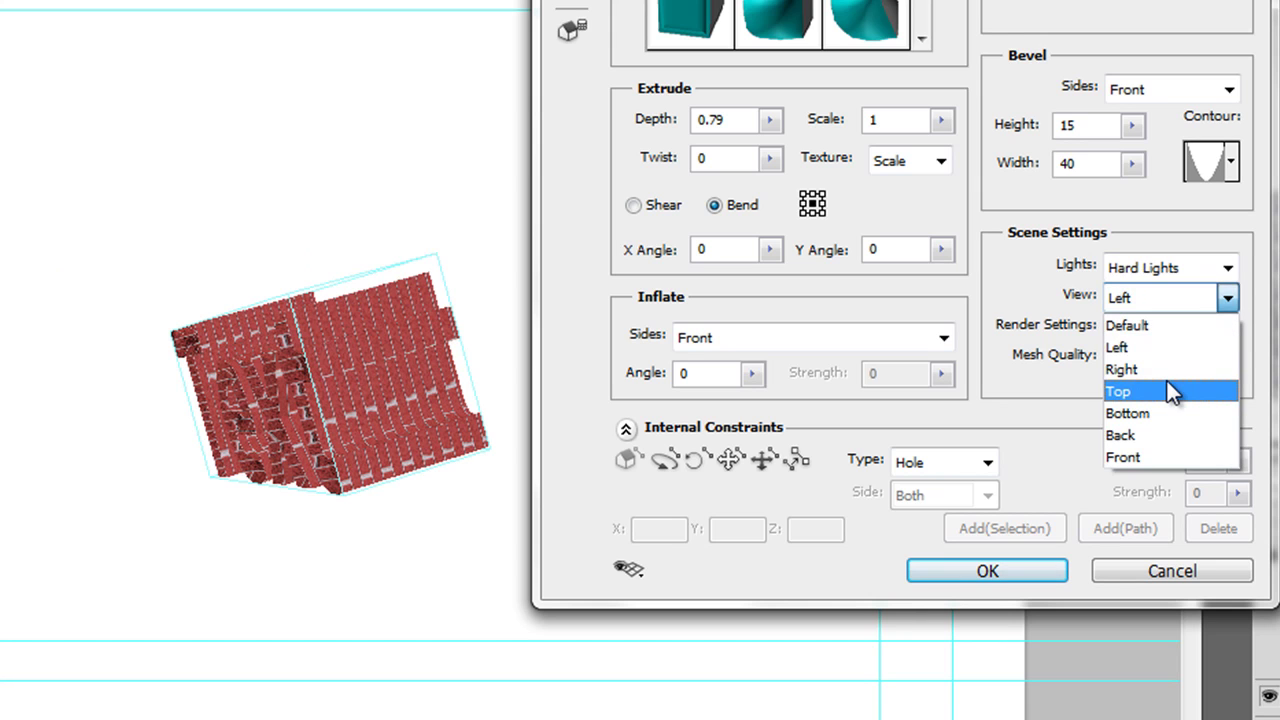
{"action": "left_click", "coordinate": [1168, 368]}
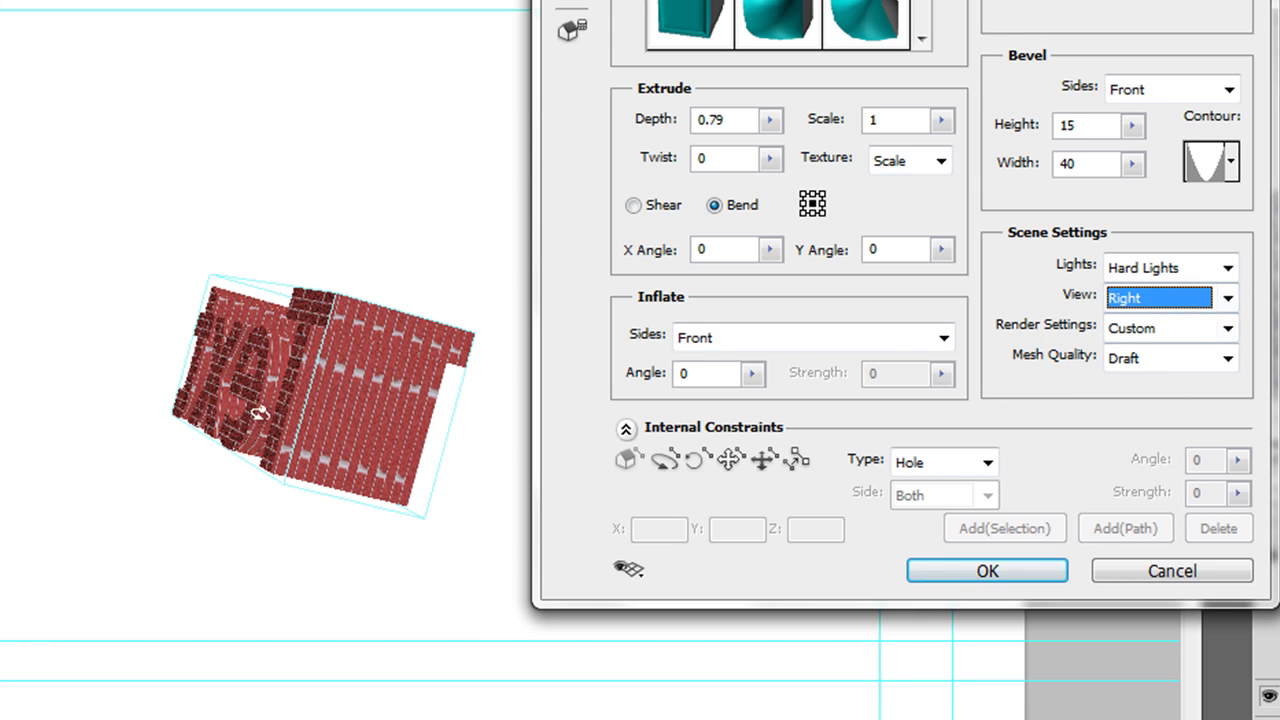
{"action": "left_click_drag", "start_coordinate": [286, 414], "coordinate": [168, 338]}
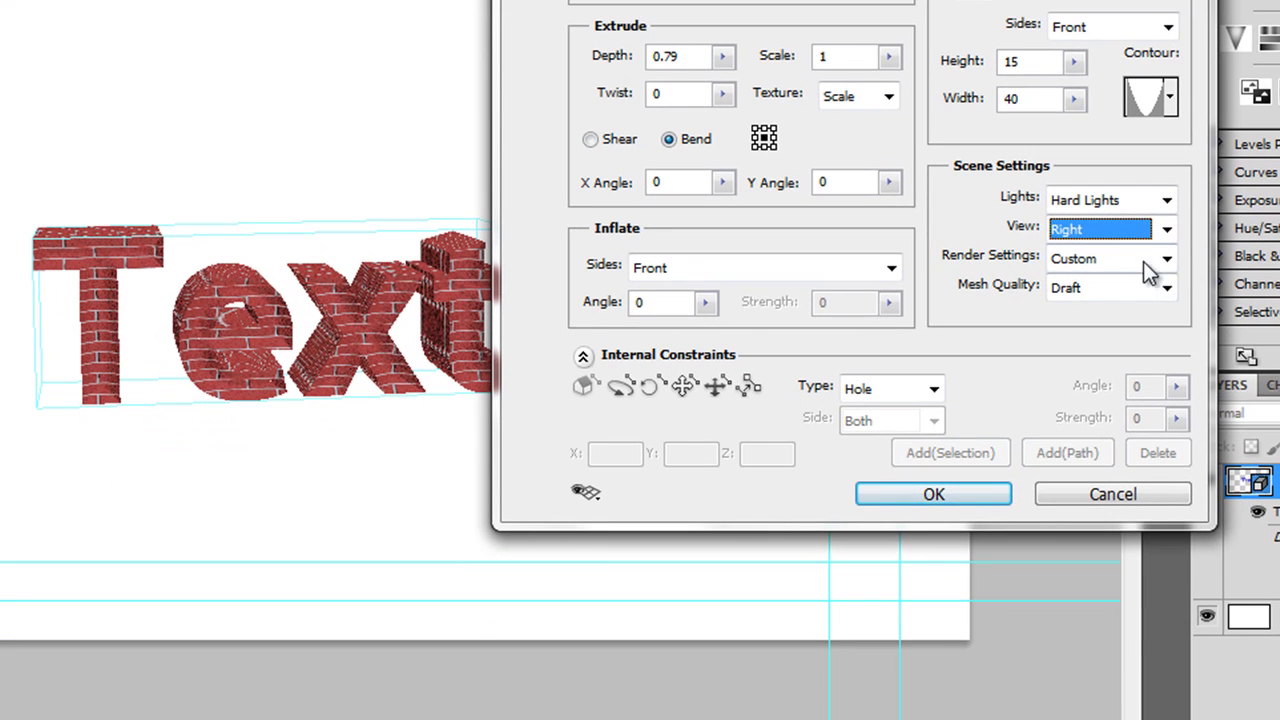
Step: Try the Wireframe and Transparent Bounding Box render settings on the text, rotating the mesh under each
{"action": "left_click", "coordinate": [1210, 309]}
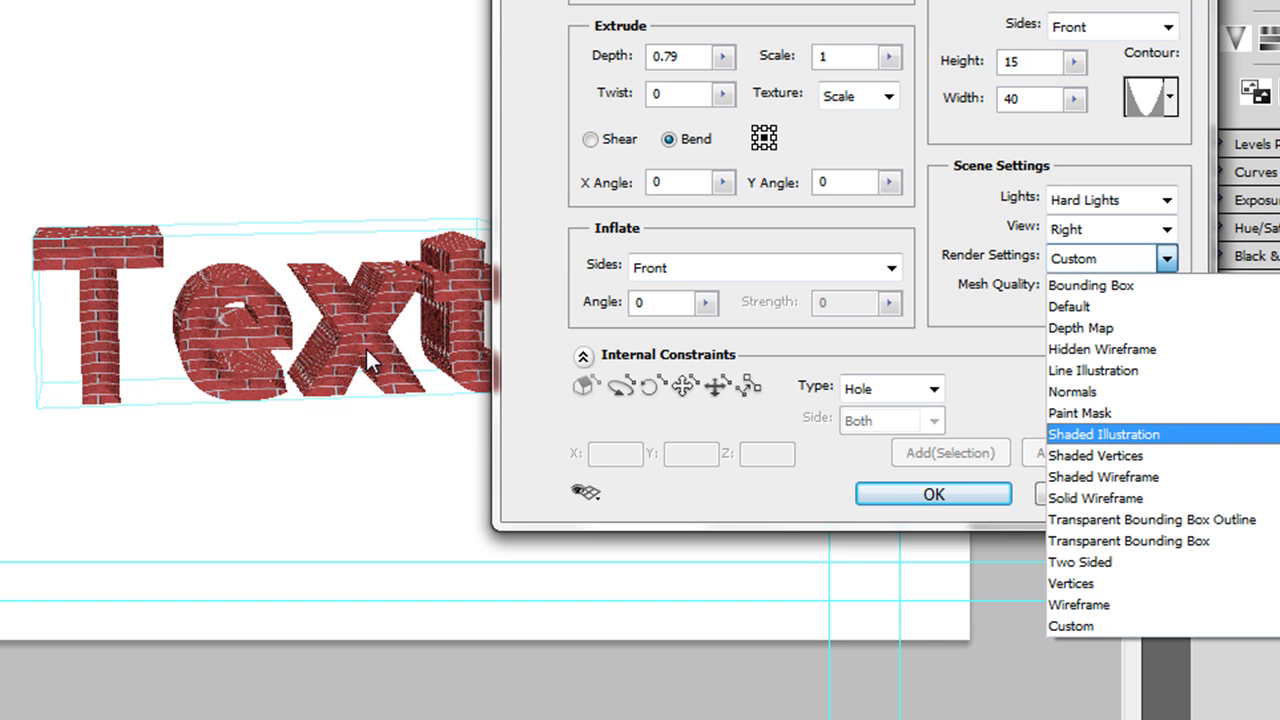
{"action": "left_click", "coordinate": [1102, 604]}
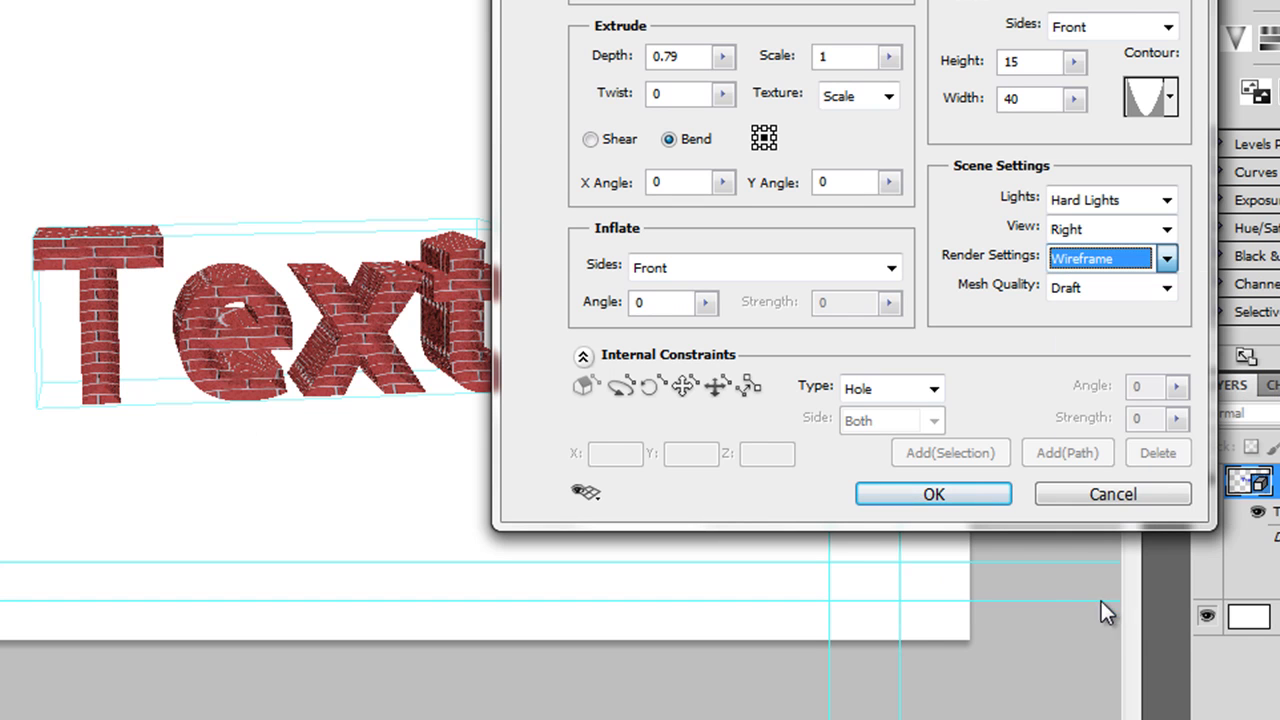
{"action": "mouse_move", "coordinate": [300, 367]}
{"action": "left_mouse_down"}
{"action": "mouse_move", "coordinate": [242, 392]}
{"action": "mouse_move", "coordinate": [296, 391]}
{"action": "left_mouse_up"}
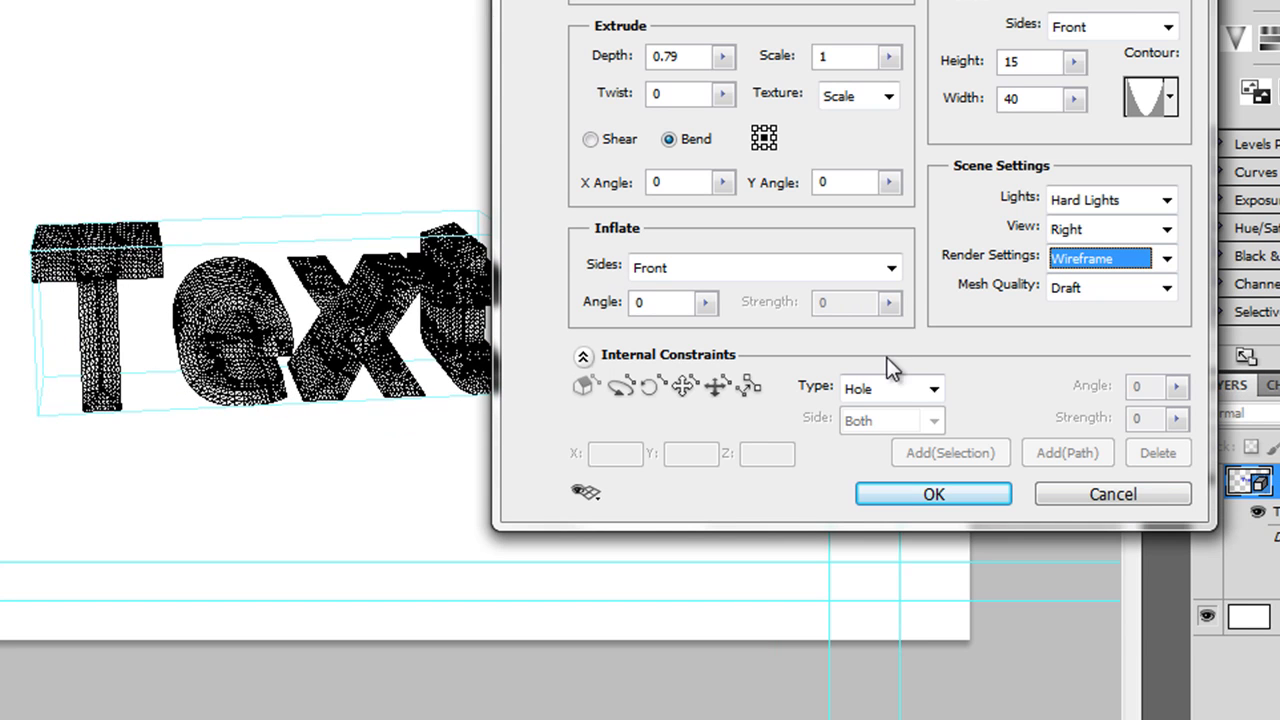
{"action": "left_click", "coordinate": [1167, 259]}
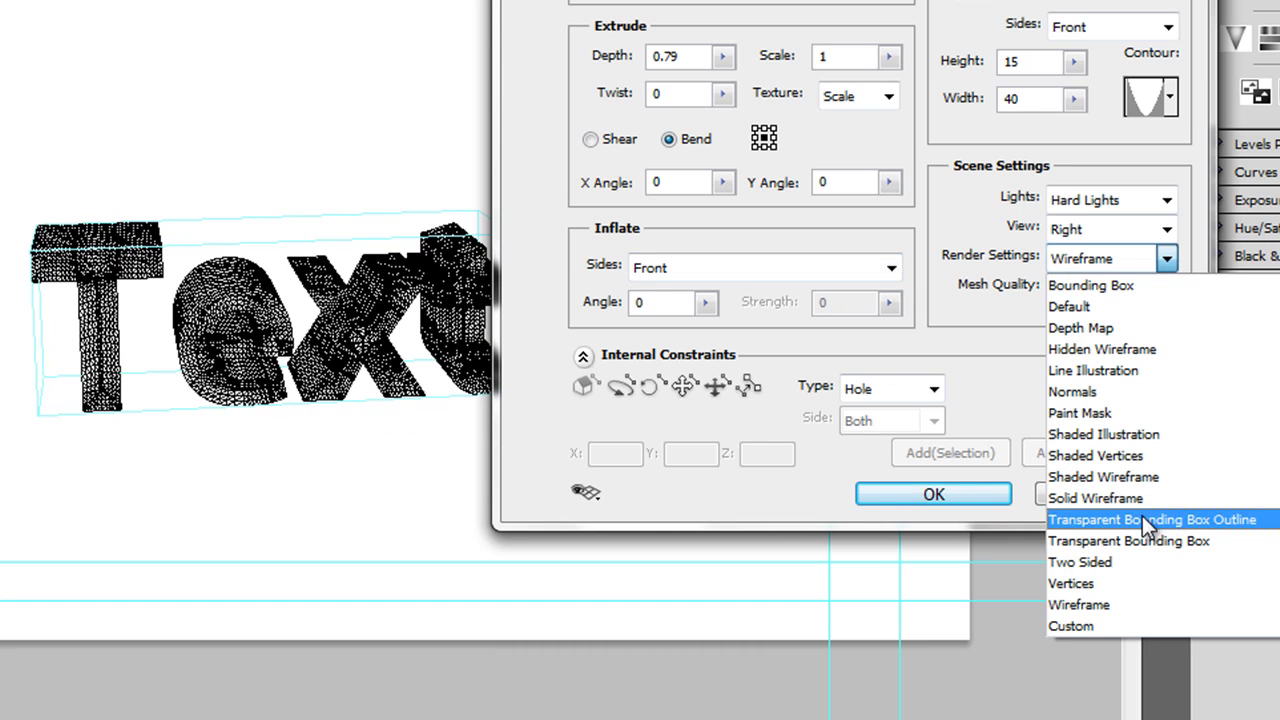
{"action": "left_click", "coordinate": [1142, 547]}
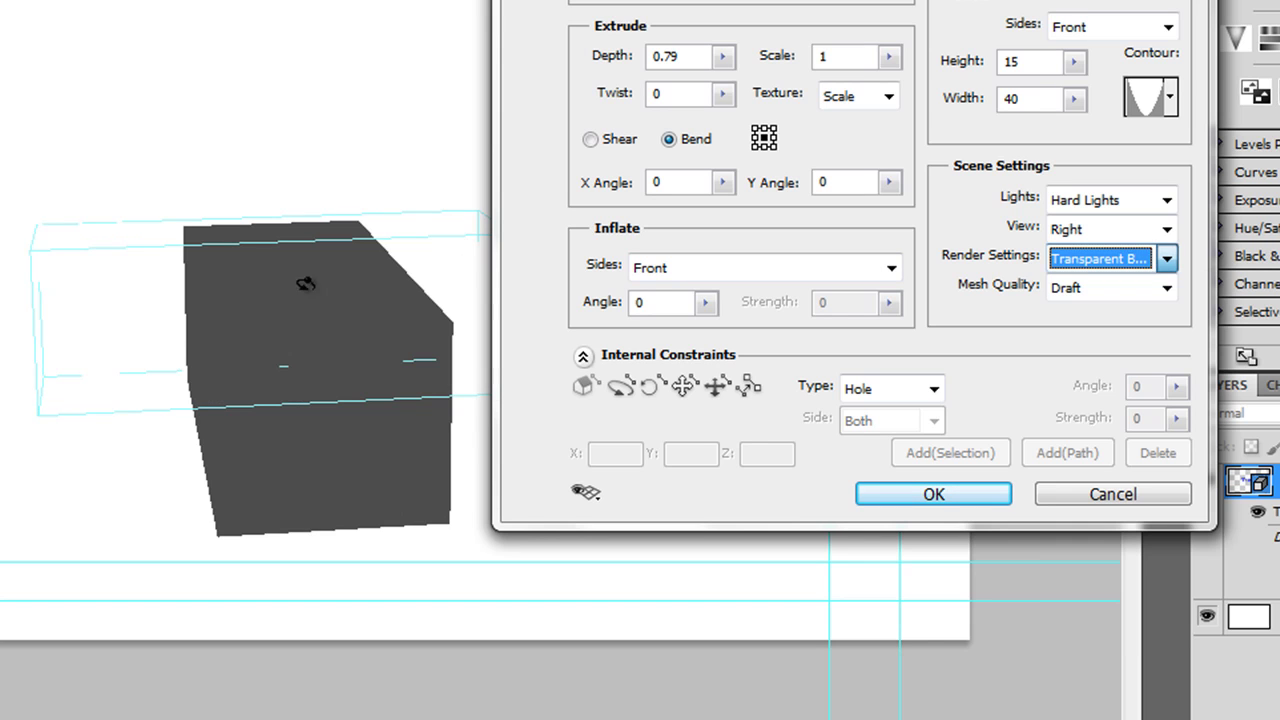
{"action": "left_click_drag", "start_coordinate": [211, 277], "coordinate": [334, 251]}
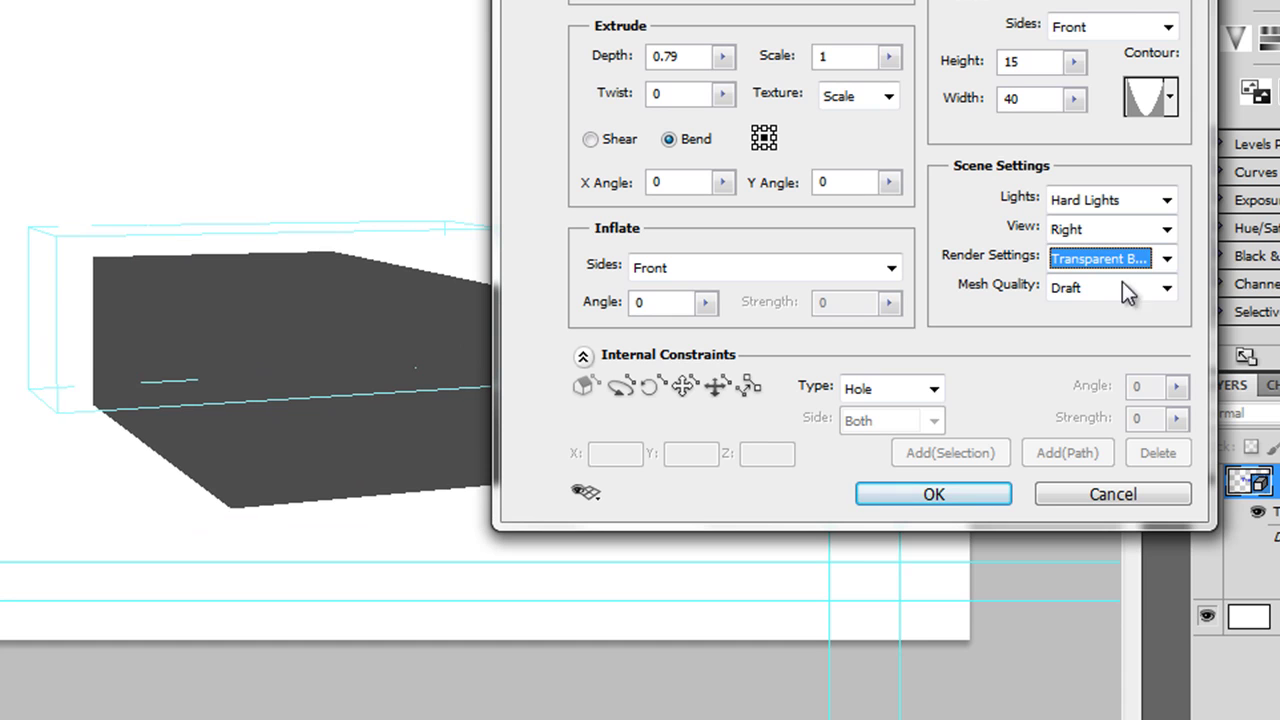
Step: Return to the Wireframe render setting, rotate the text to a near-frontal pose, and set the render settings to Default
{"action": "left_click", "coordinate": [1166, 258]}
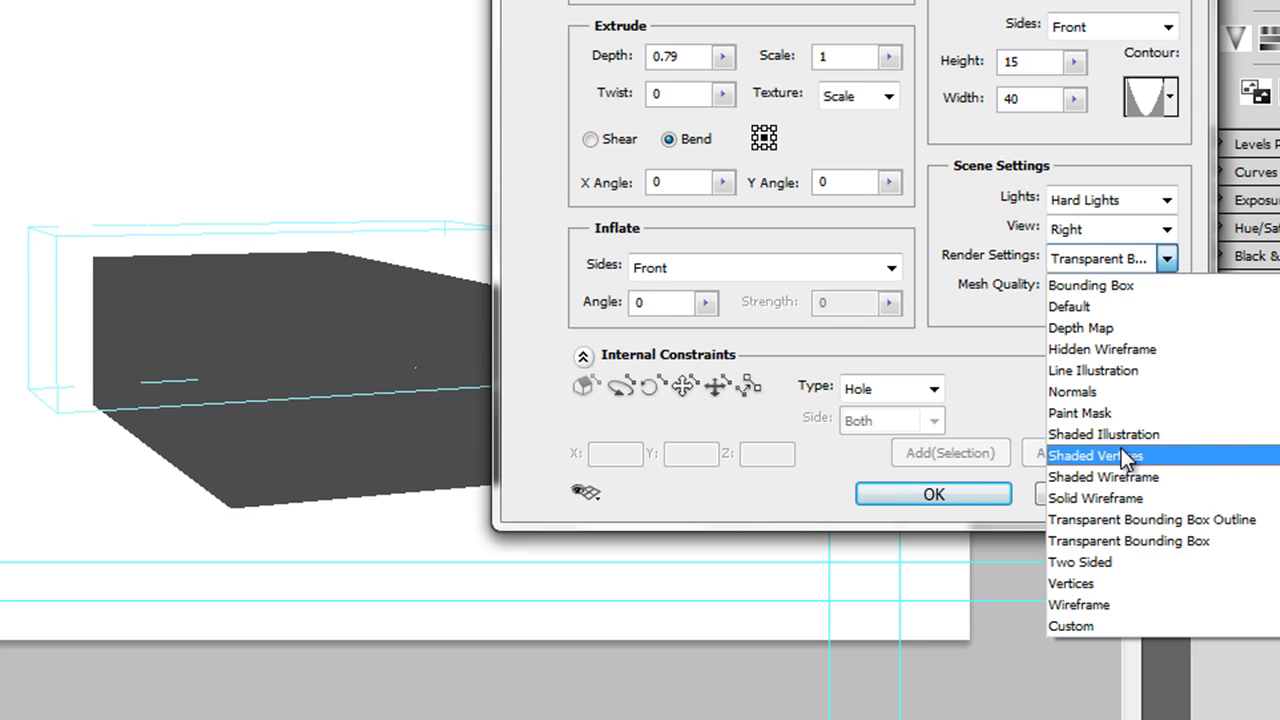
{"action": "left_click", "coordinate": [1104, 601]}
{"action": "left_click_drag", "start_coordinate": [120, 300], "coordinate": [95, 274]}
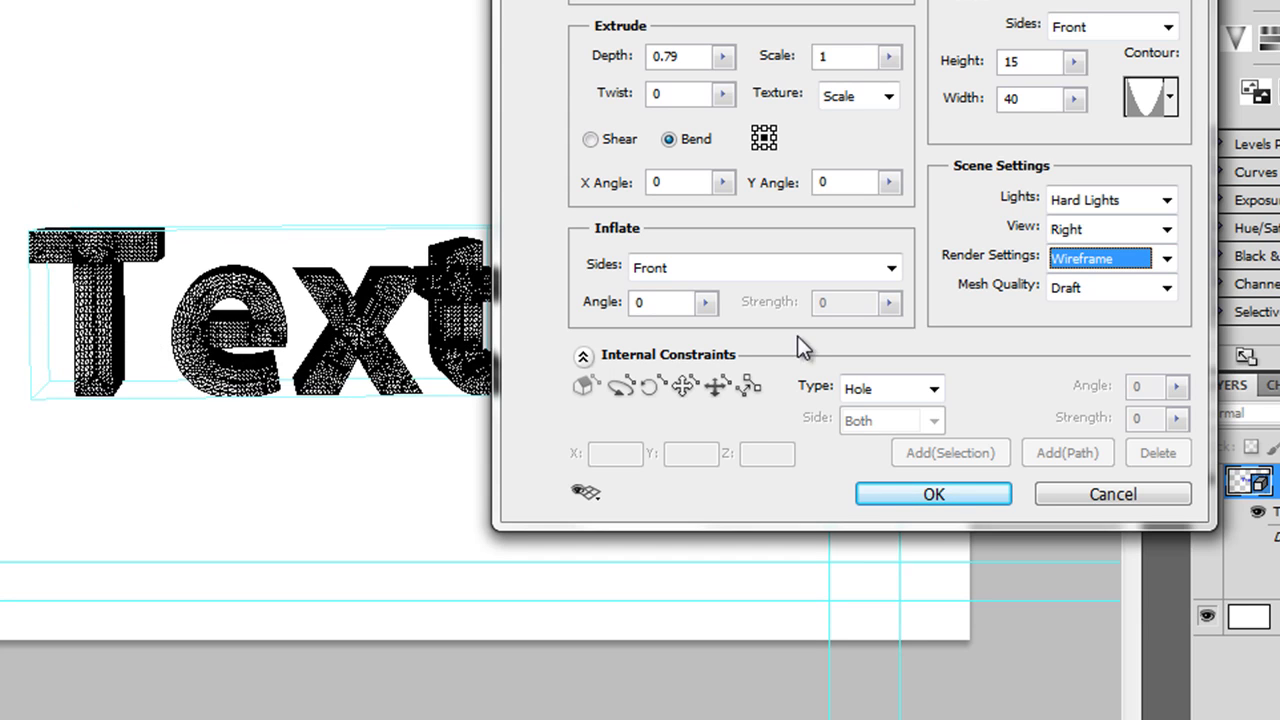
{"action": "left_click", "coordinate": [1164, 258]}
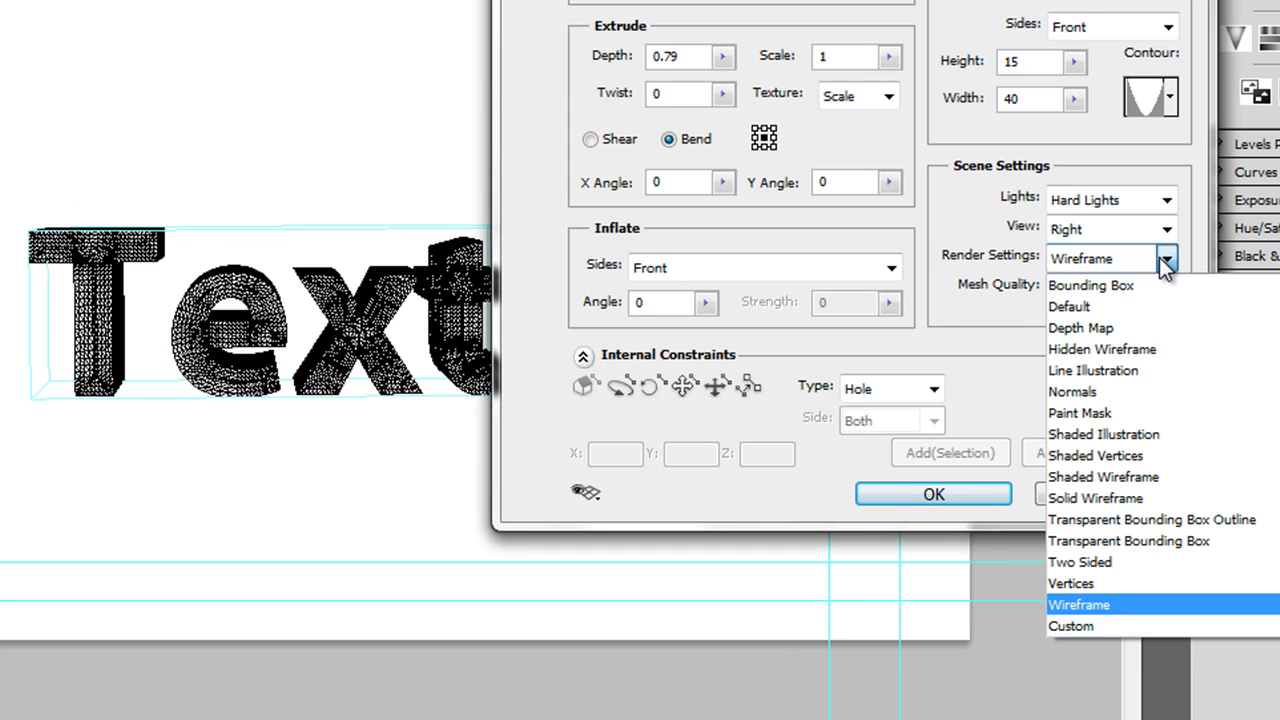
{"action": "left_click", "coordinate": [1115, 307]}
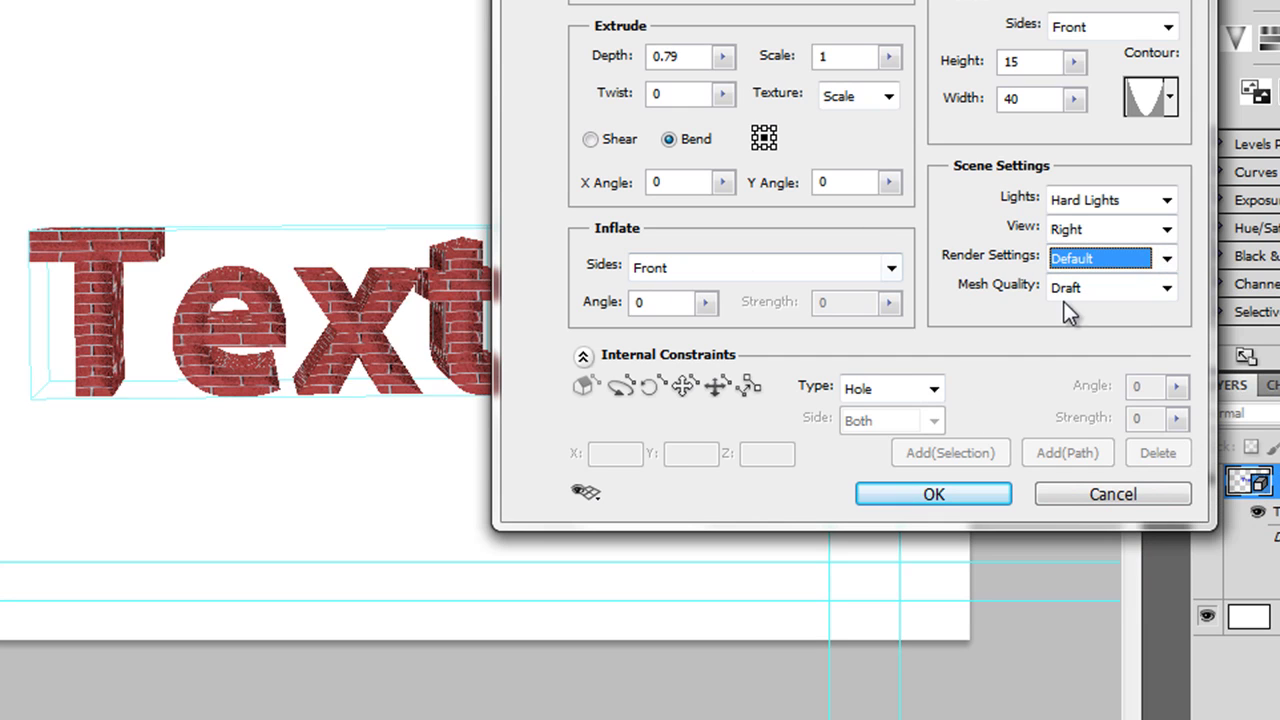
Step: Compare the Best and Draft mesh qualities, set the mesh quality to Best, and accept the Repoussé settings
{"action": "left_click", "coordinate": [1166, 288]}
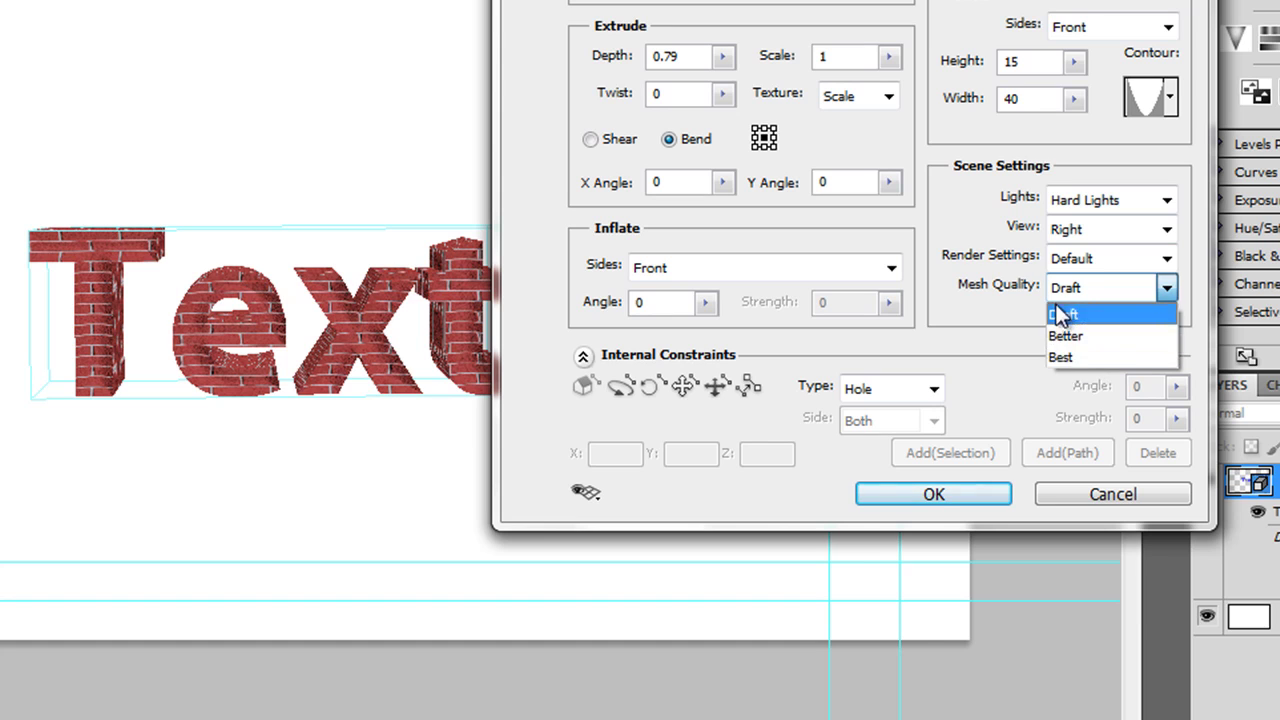
{"action": "left_click", "coordinate": [1071, 361]}
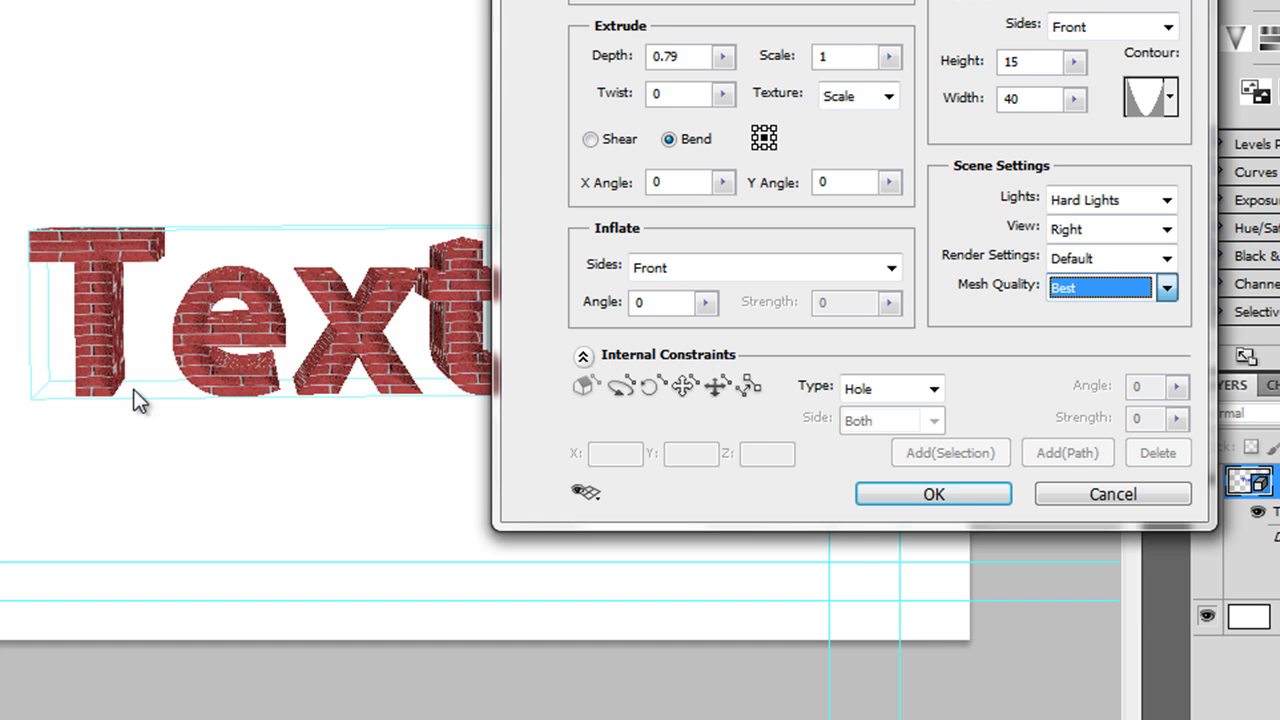
{"action": "left_click", "coordinate": [1166, 290]}
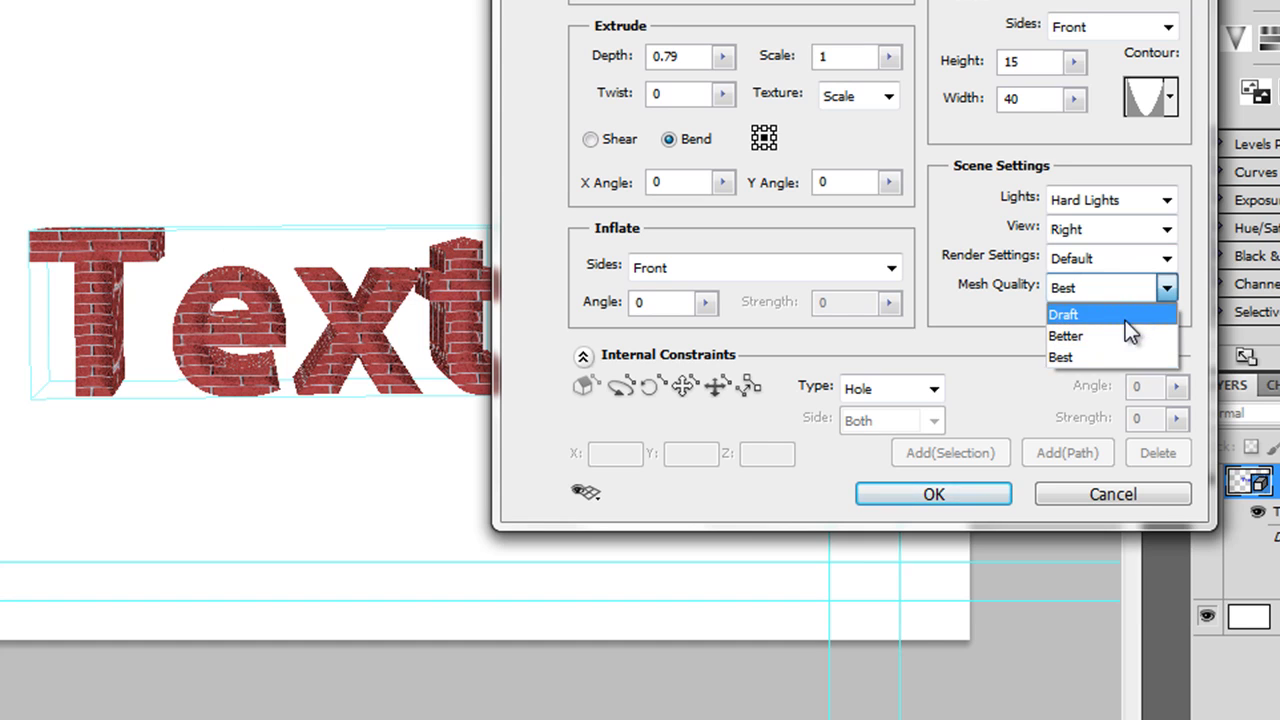
{"action": "left_click", "coordinate": [1125, 318]}
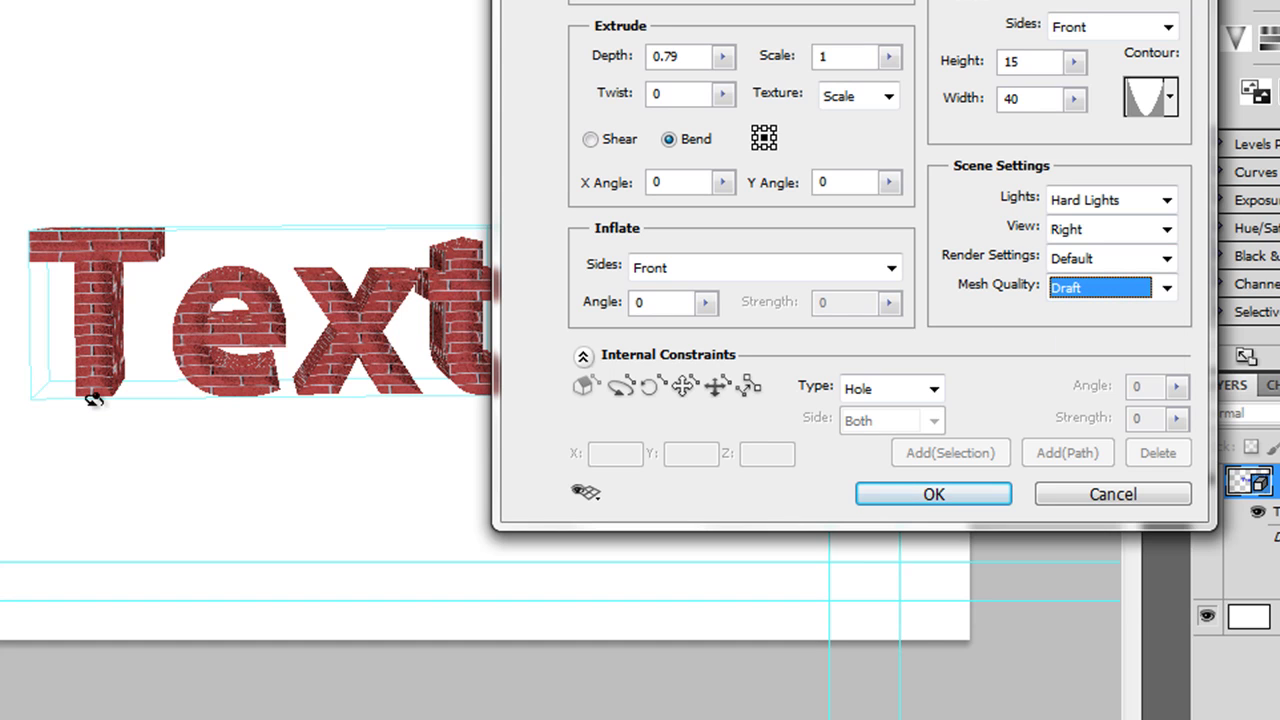
{"action": "left_click", "coordinate": [1167, 291]}
{"action": "left_click", "coordinate": [1082, 355]}
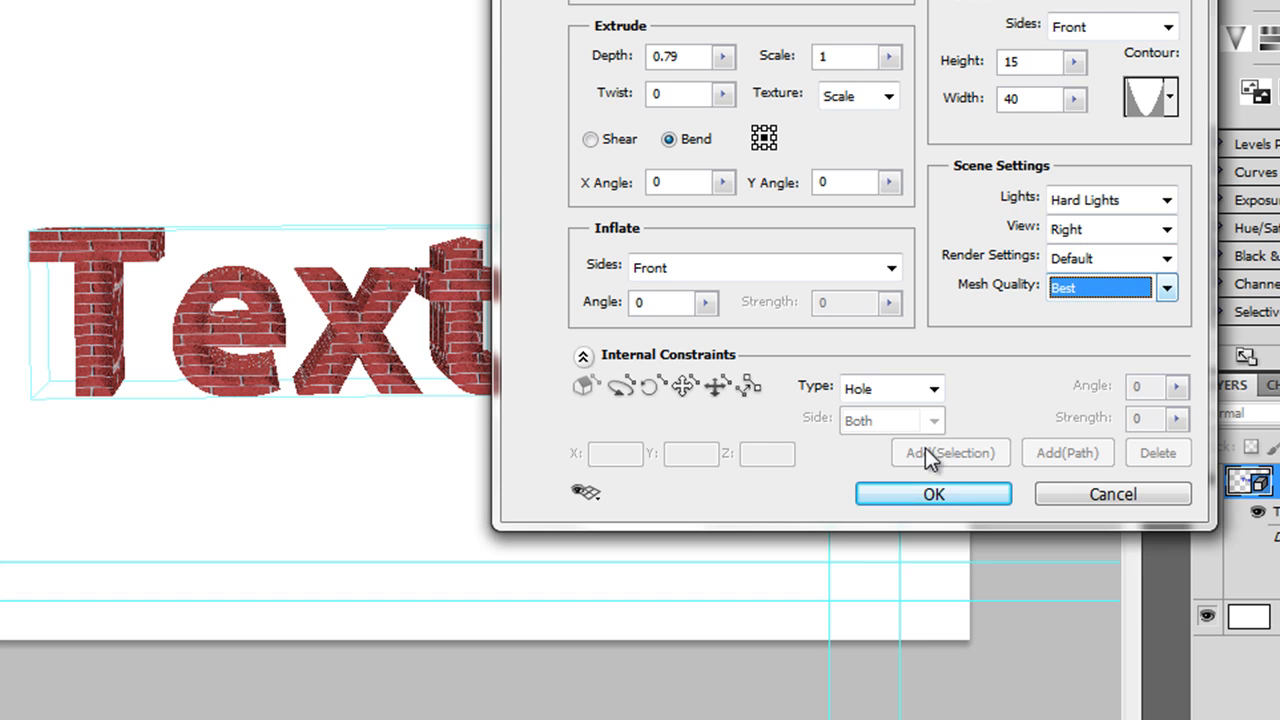
{"action": "left_click", "coordinate": [929, 497]}
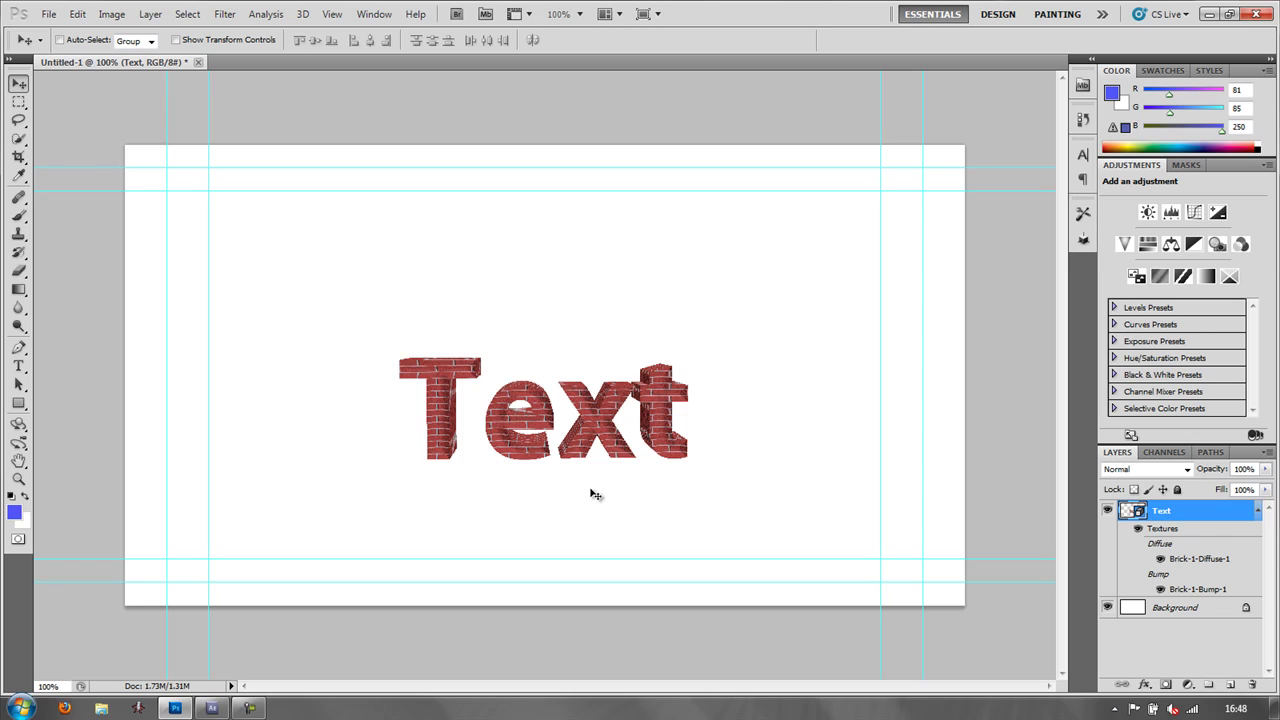
Step: Save the document to the Desktop as Rep in Photoshop (*.PSD) format with layers kept
{"action": "left_click", "coordinate": [50, 14]}
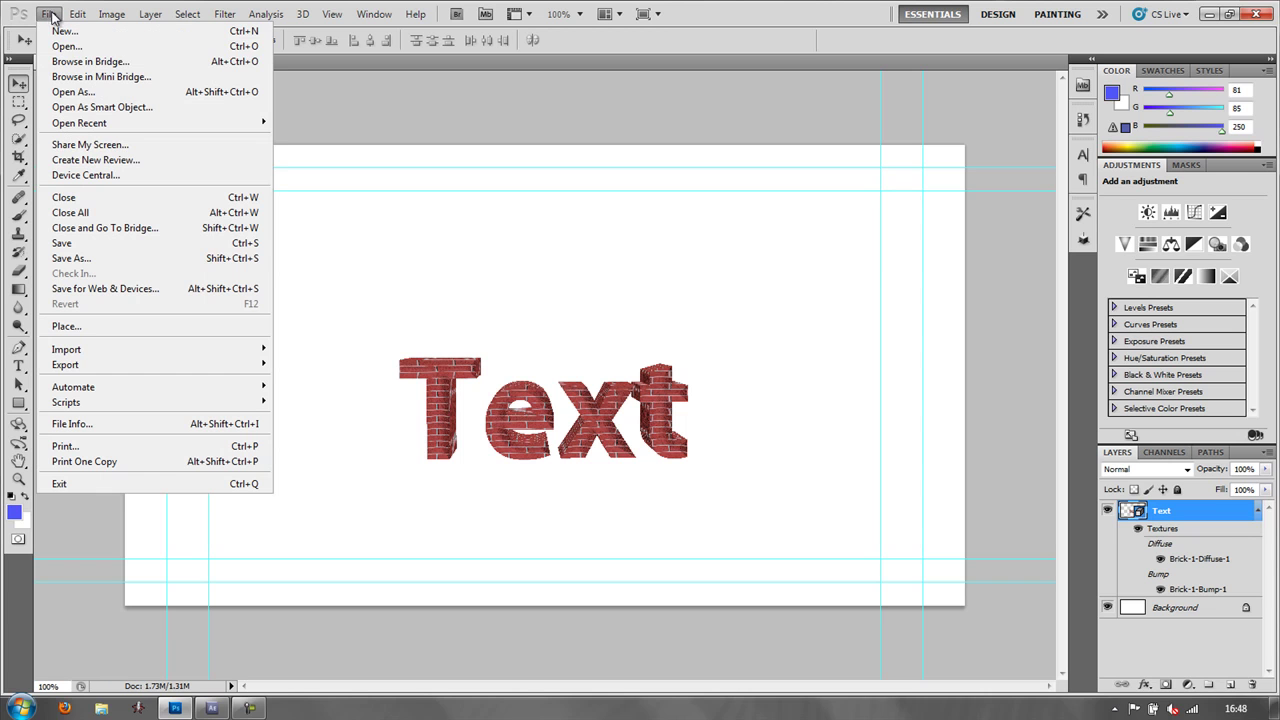
{"action": "left_click", "coordinate": [76, 252]}
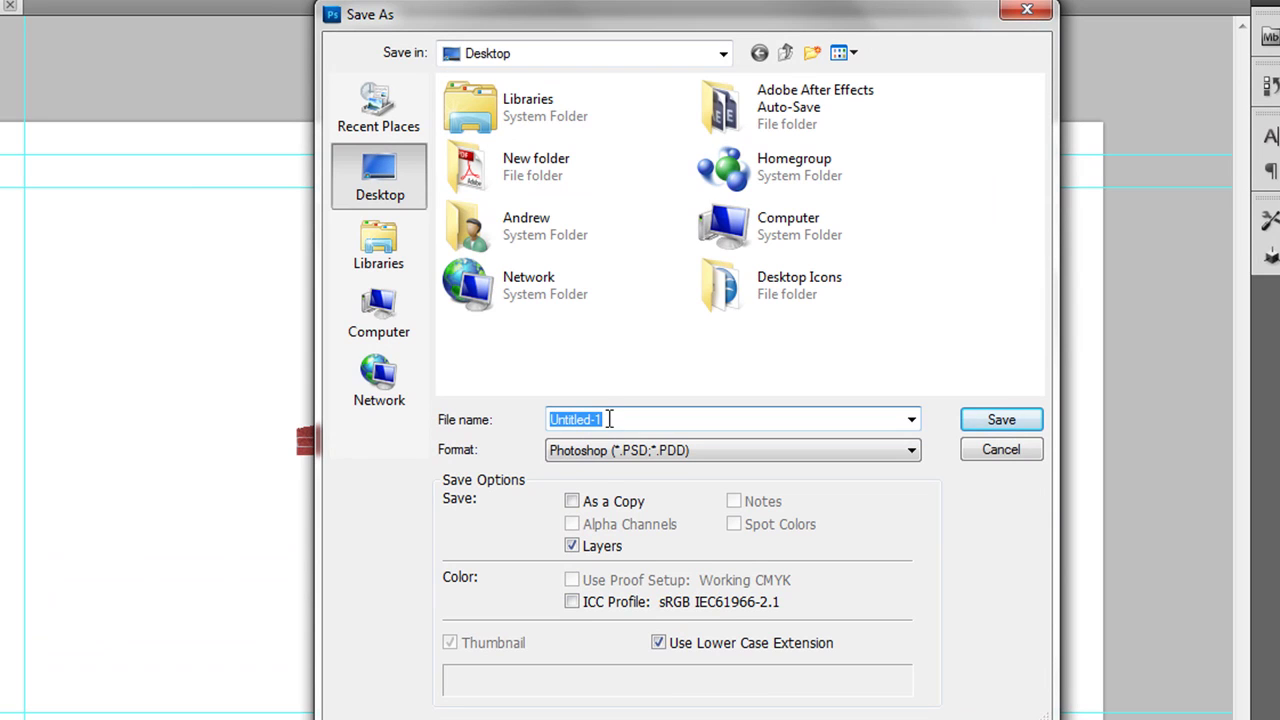
{"action": "type", "text": "Rep"}
{"action": "left_click", "coordinate": [1000, 424]}
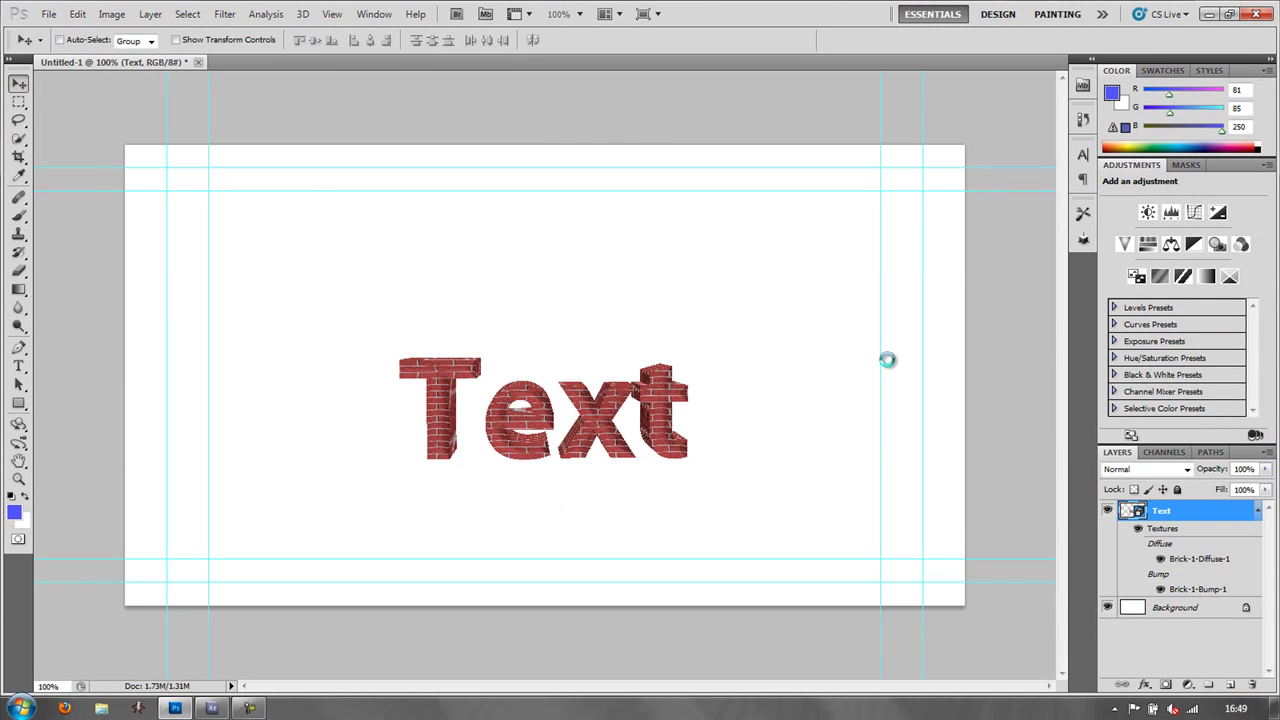
Step: Switch to After Effects and import Rep.psd as a Composition with Editable Layer Styles and Live Photoshop 3D enabled
{"action": "left_click", "coordinate": [213, 709]}
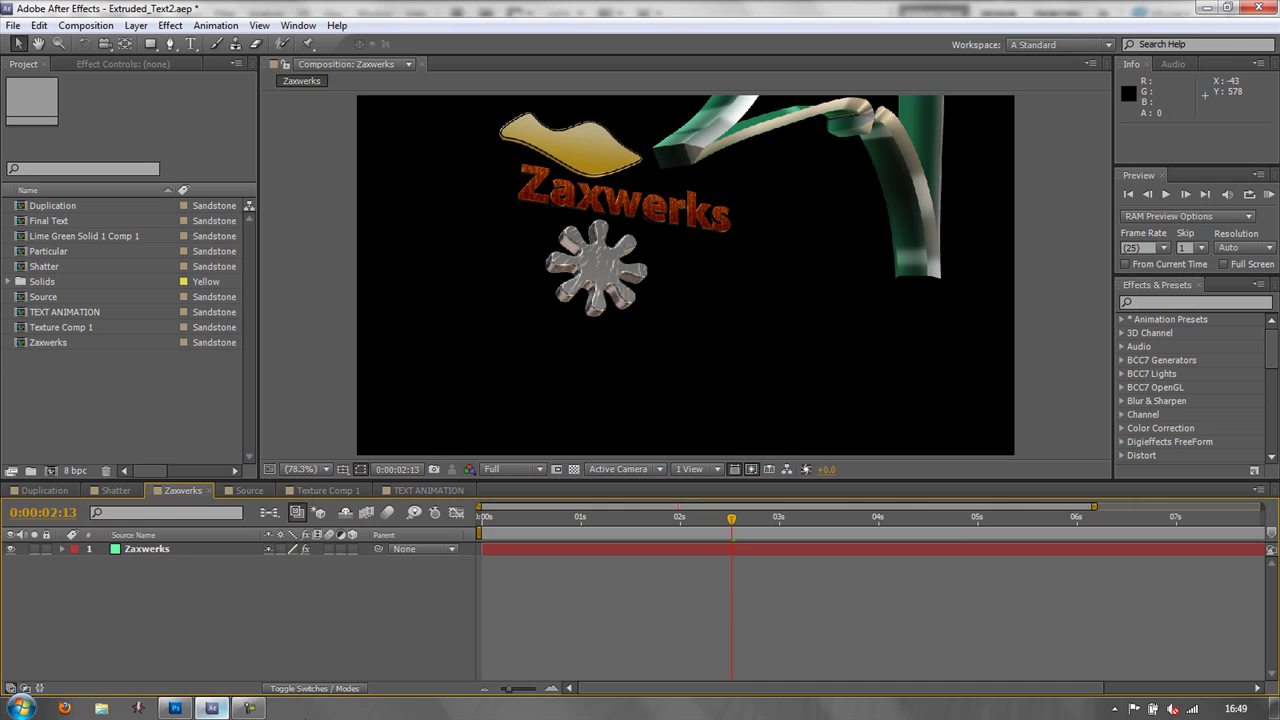
{"action": "double_click", "coordinate": [89, 399]}
{"action": "double_click", "coordinate": [140, 226]}
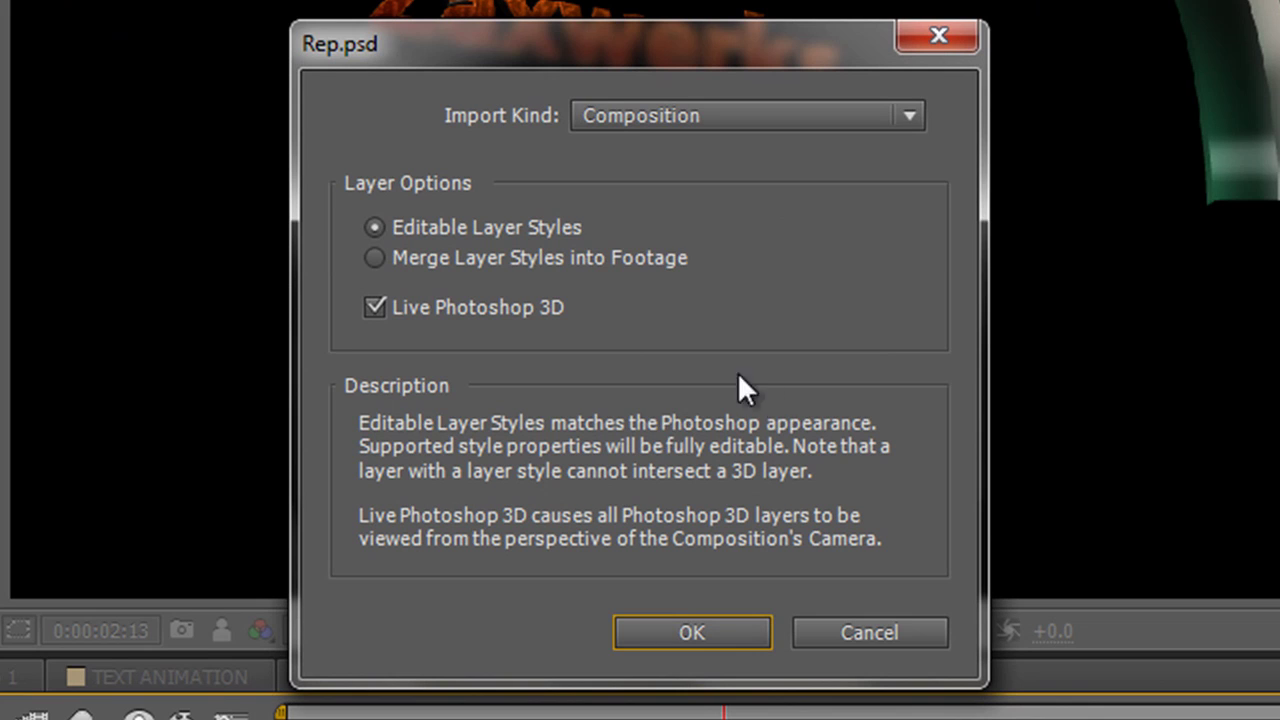
{"action": "left_click", "coordinate": [906, 115]}
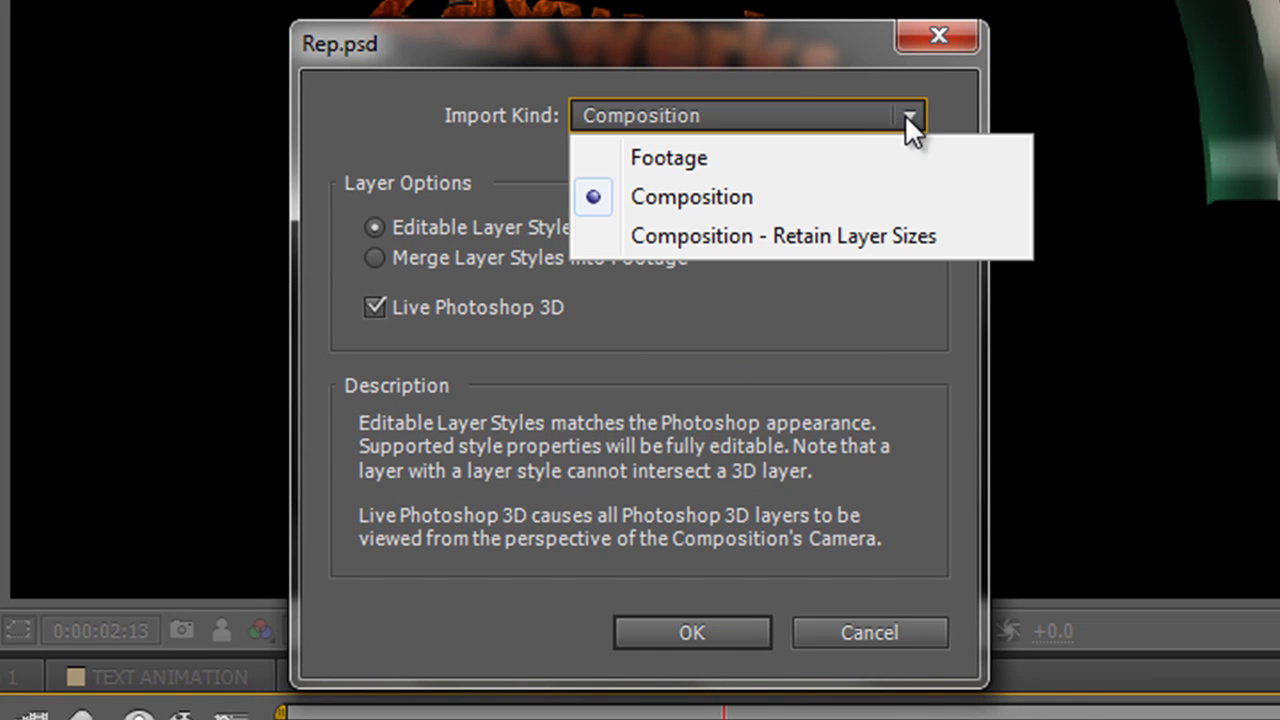
{"action": "left_click", "coordinate": [718, 196]}
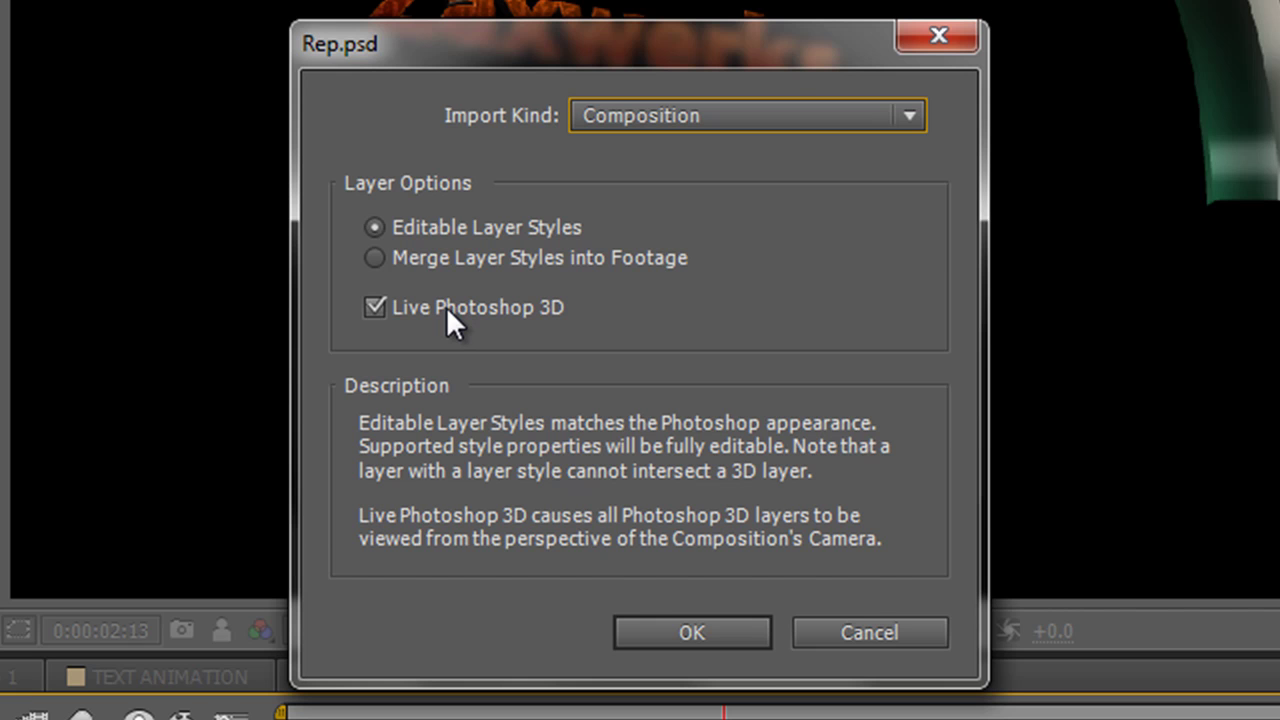
{"action": "left_click", "coordinate": [715, 620]}
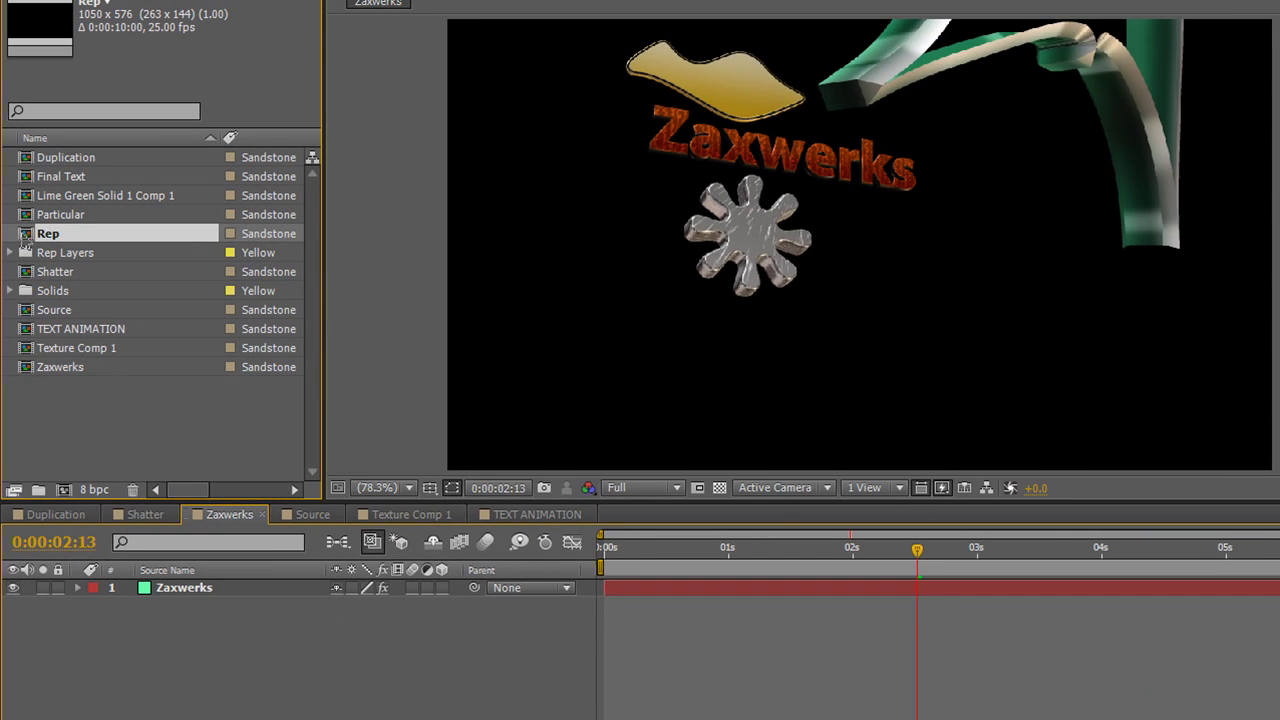
Step: Open the Rep composition, set its preview resolution to Full, and switch the Text layer to best quality
{"action": "double_click", "coordinate": [24, 236]}
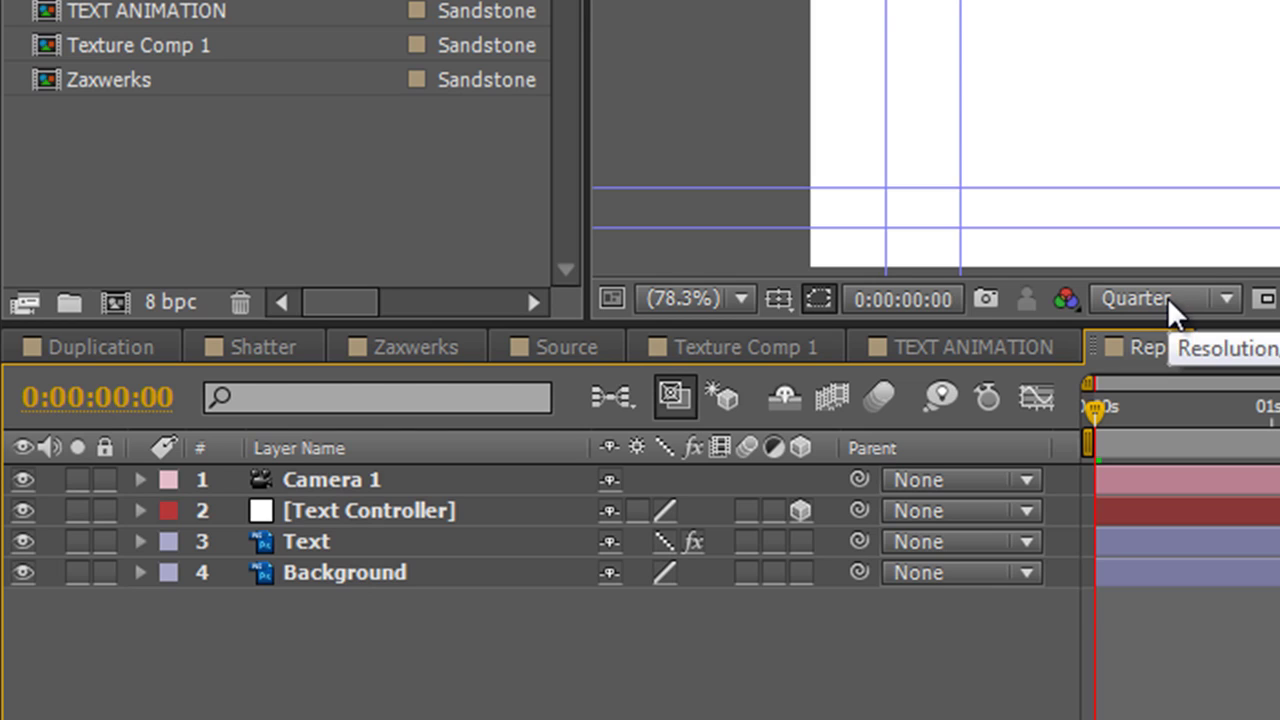
{"action": "left_click", "coordinate": [1223, 296]}
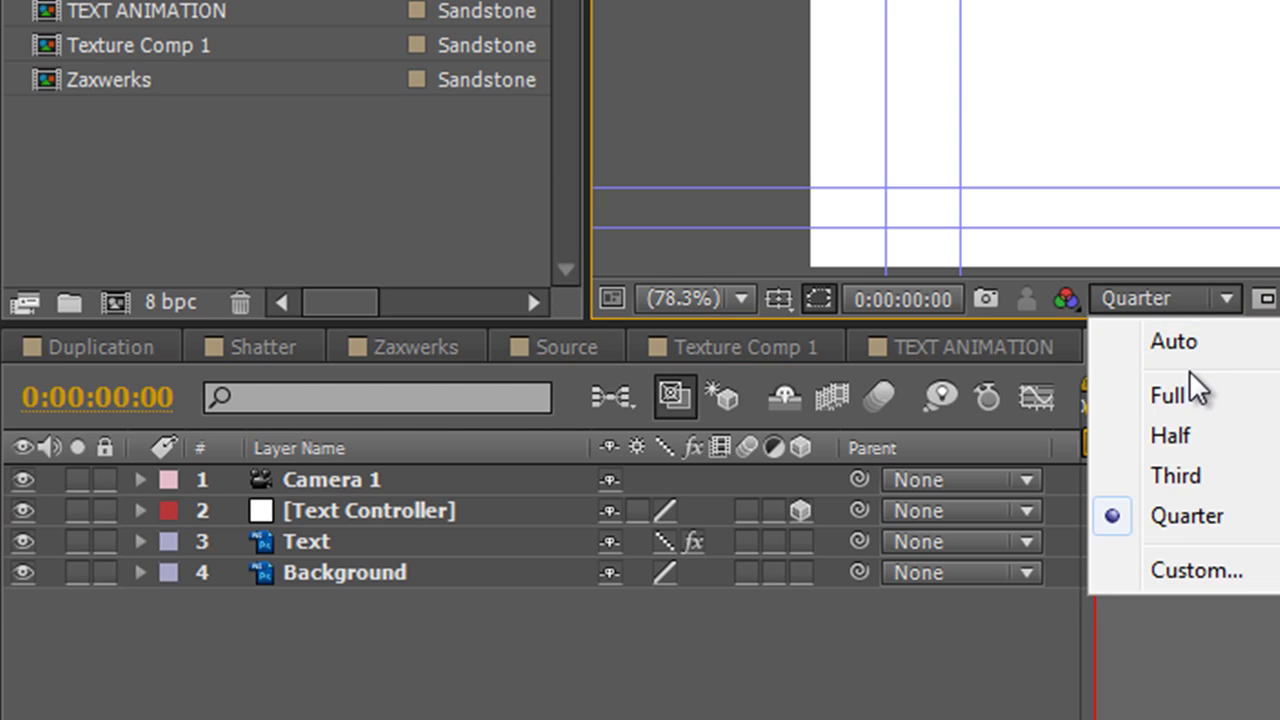
{"action": "left_click", "coordinate": [1160, 401]}
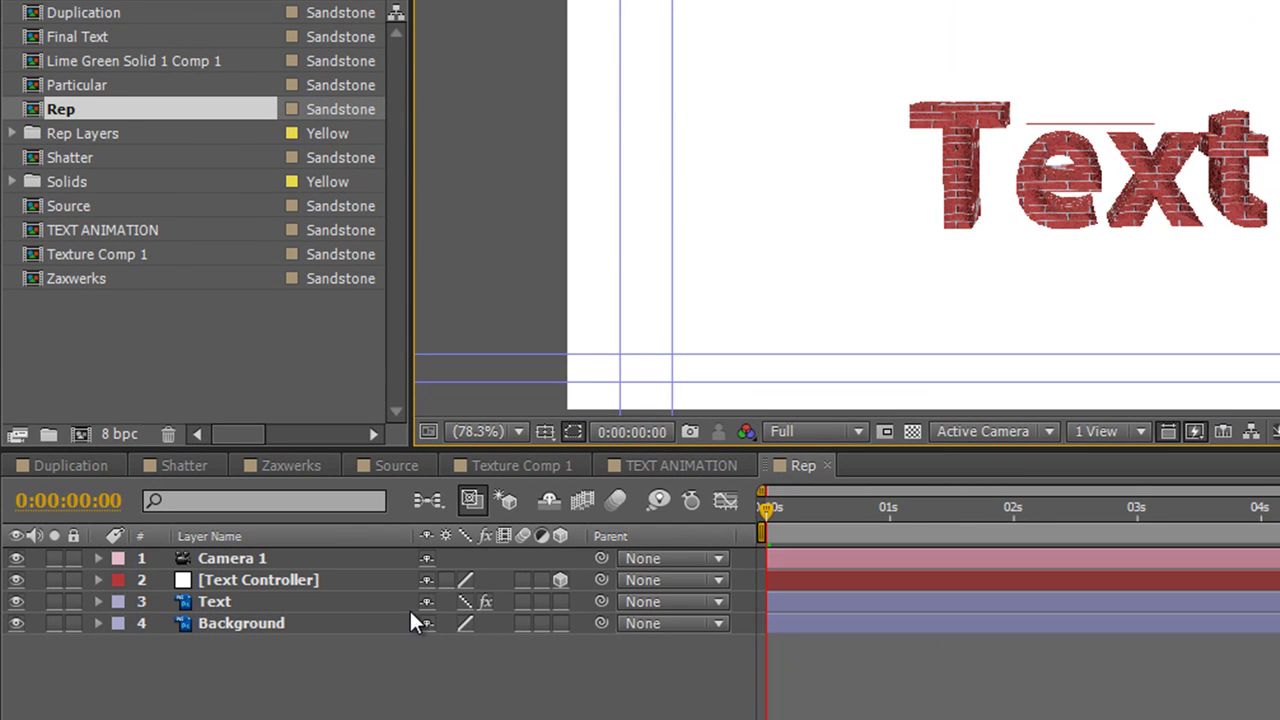
{"action": "left_click", "coordinate": [464, 601]}
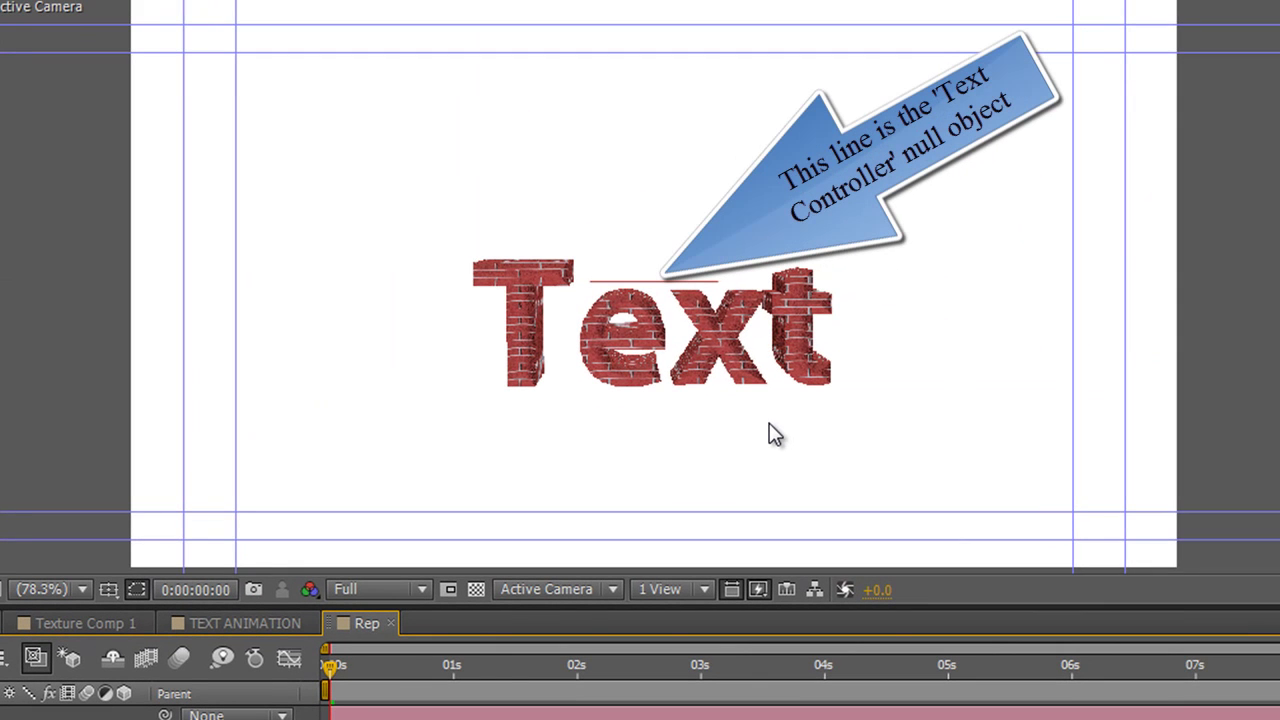
Step: Set the composition's preview resolution to Auto and select the Text Controller null layer
{"action": "left_click", "coordinate": [380, 589]}
{"action": "left_click", "coordinate": [414, 658]}
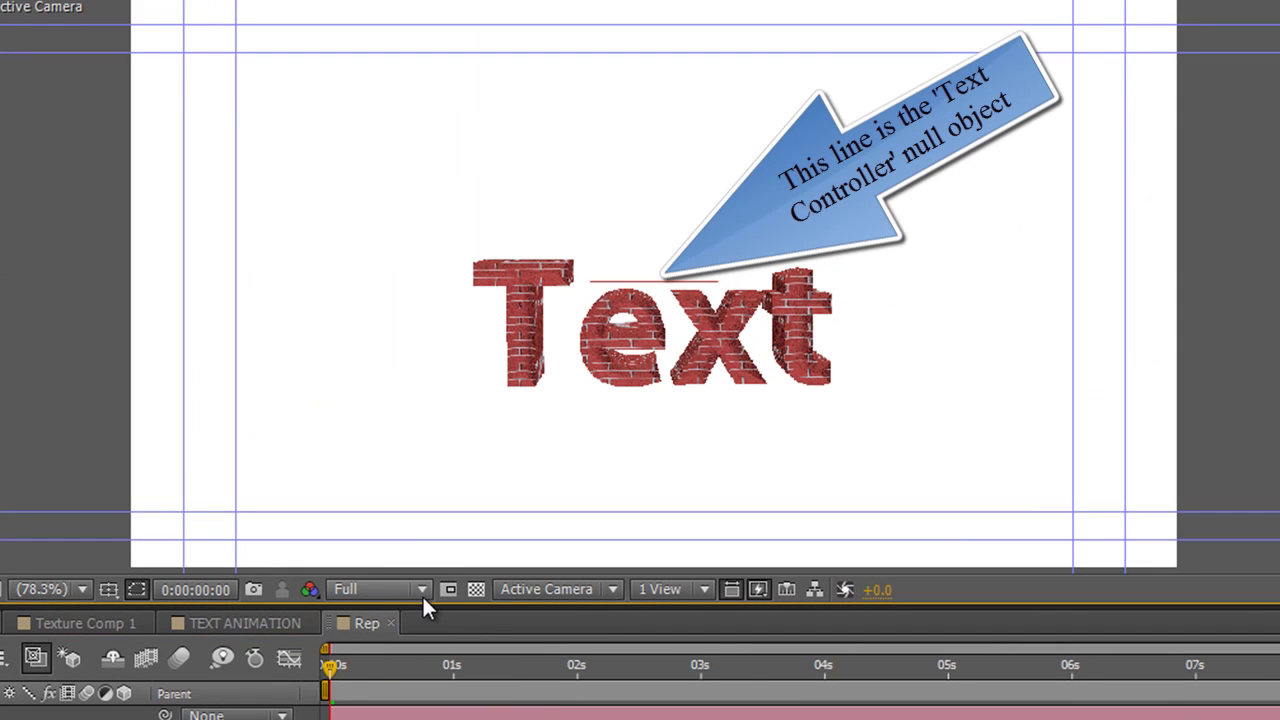
{"action": "left_click", "coordinate": [422, 594]}
{"action": "left_click", "coordinate": [420, 619]}
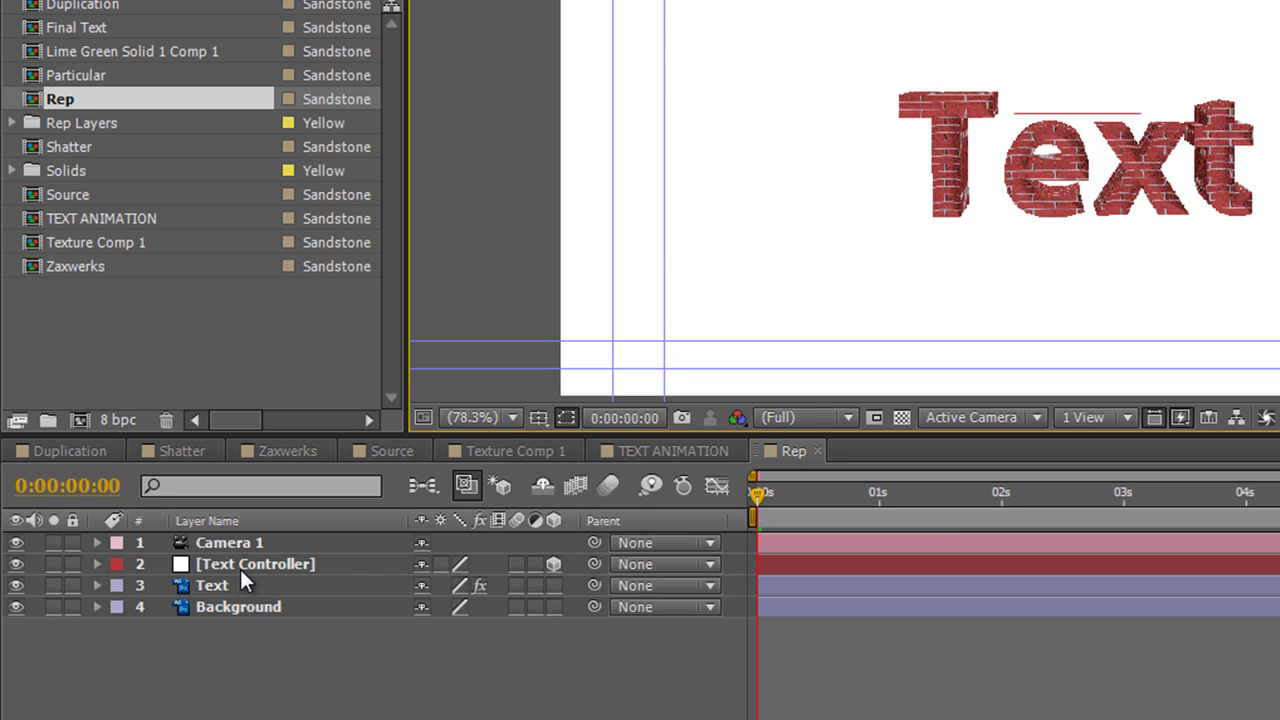
{"action": "left_click", "coordinate": [240, 564]}
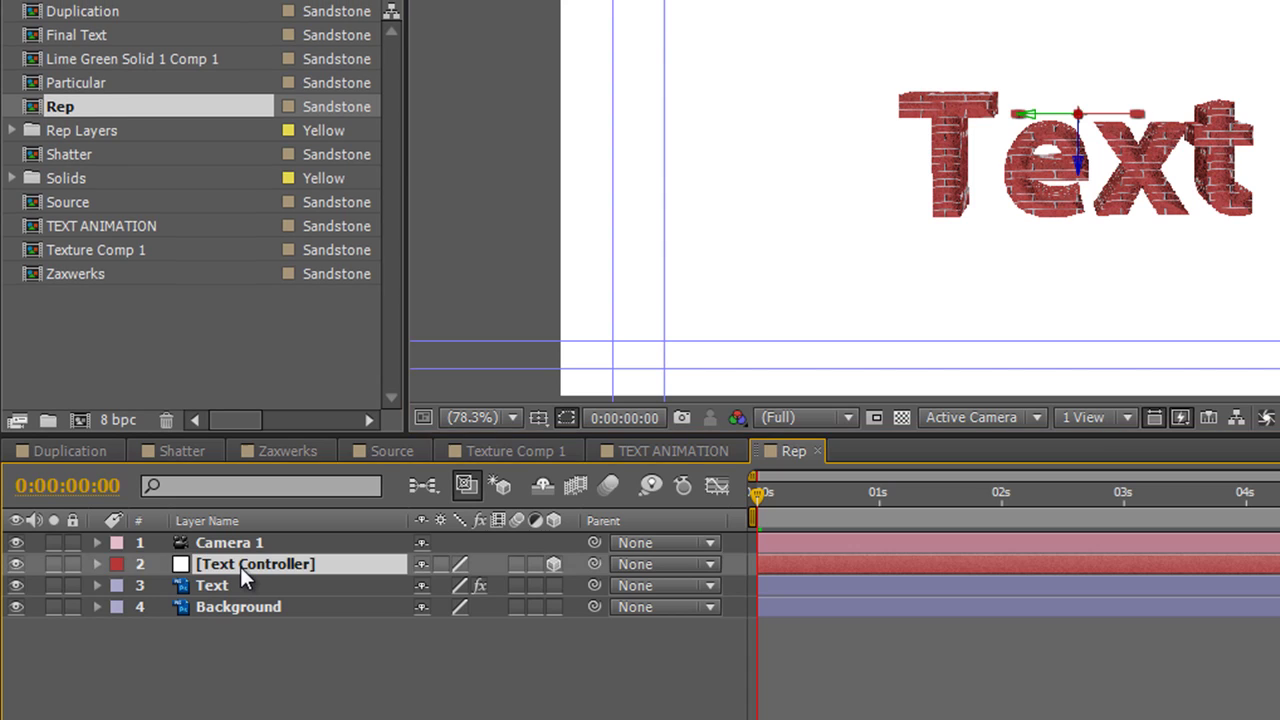
Step: Set the Text Controller layer's Z Rotation to 12° to test turning the brick text
{"action": "left_click", "coordinate": [97, 564]}
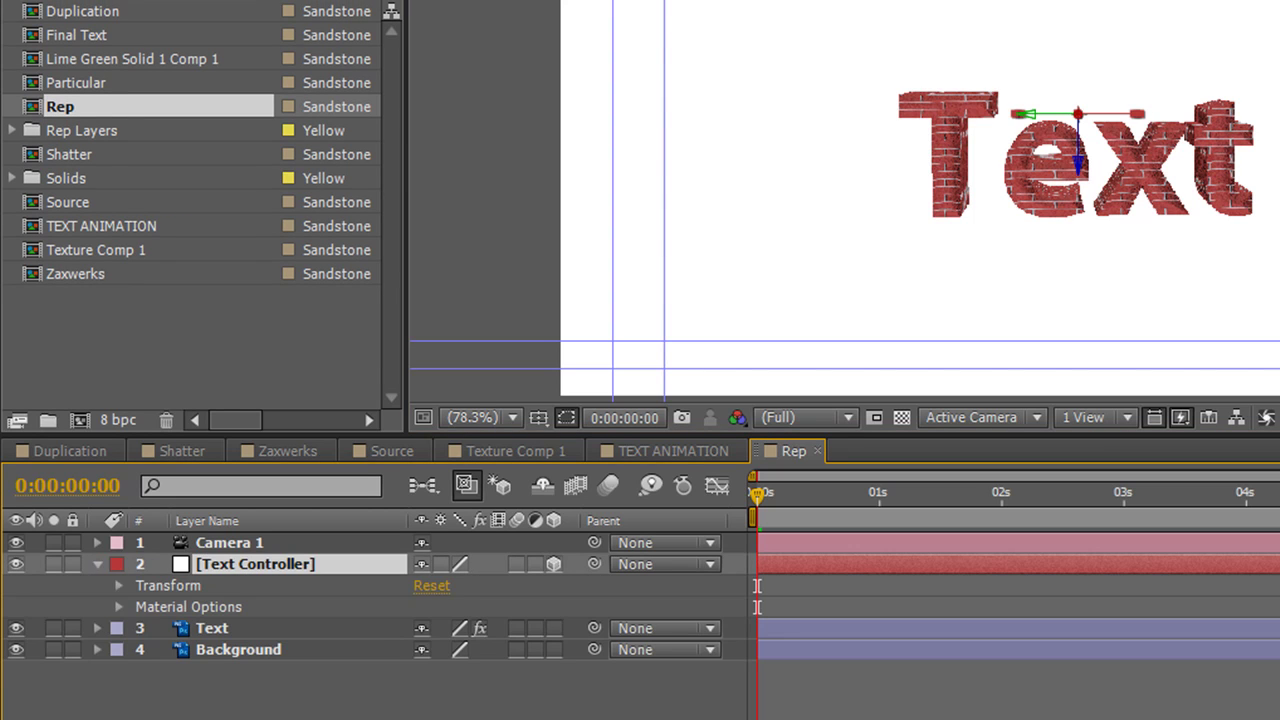
{"action": "left_click", "coordinate": [118, 585]}
{"action": "scroll", "coordinate": [266, 632], "scroll_direction": "down", "scroll_amount": 2}
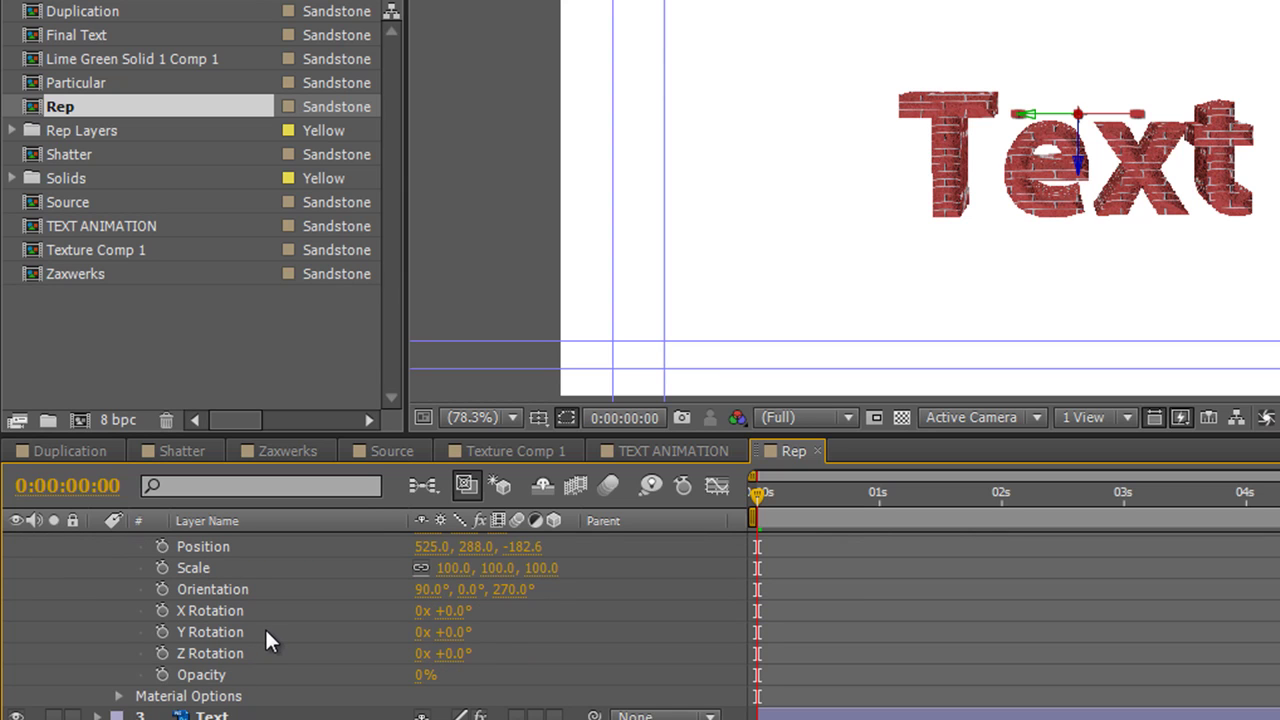
{"action": "left_click", "coordinate": [191, 615]}
{"action": "left_click_drag", "start_coordinate": [443, 655], "coordinate": [491, 680]}
{"action": "scroll", "coordinate": [257, 634], "scroll_direction": "up", "scroll_amount": 3}
{"action": "scroll", "coordinate": [254, 634], "scroll_direction": "down", "scroll_amount": 2}
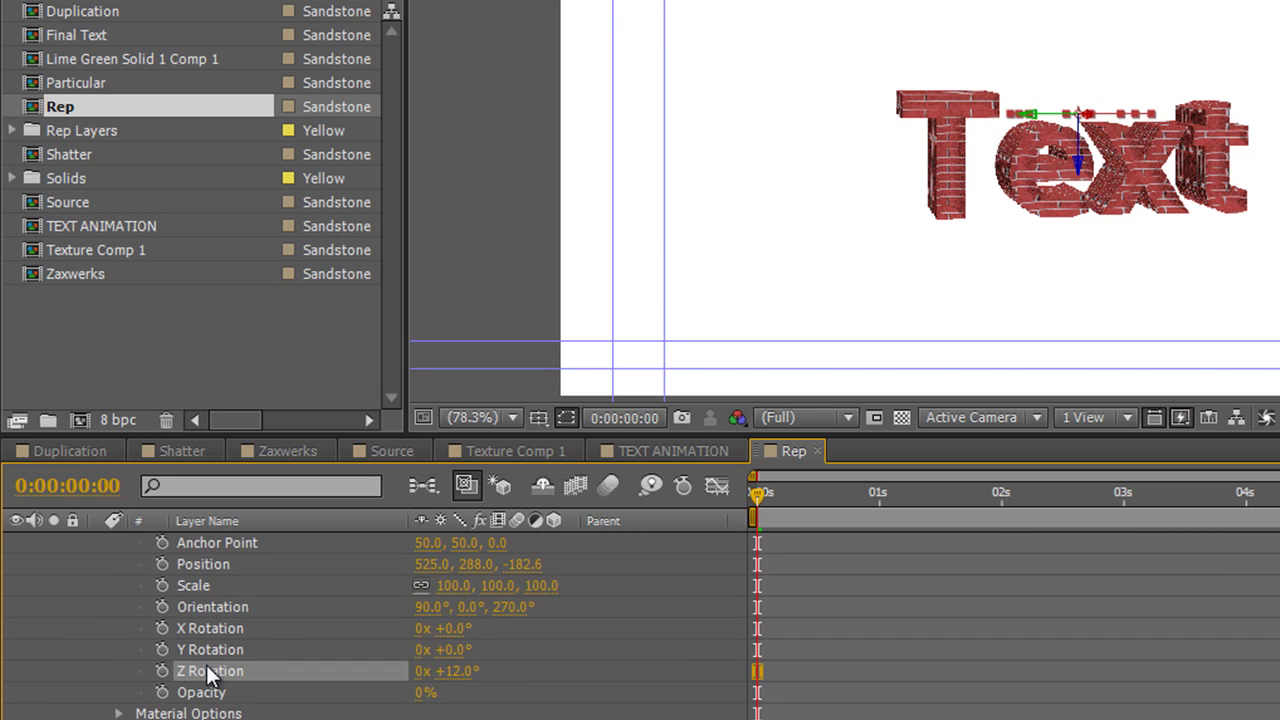
Step: Reset the Text Controller's Z Rotation and collapse the layer's properties
{"action": "right_click", "coordinate": [210, 672]}
{"action": "left_click", "coordinate": [274, 597]}
{"action": "scroll", "coordinate": [150, 606], "scroll_direction": "up", "scroll_amount": 2}
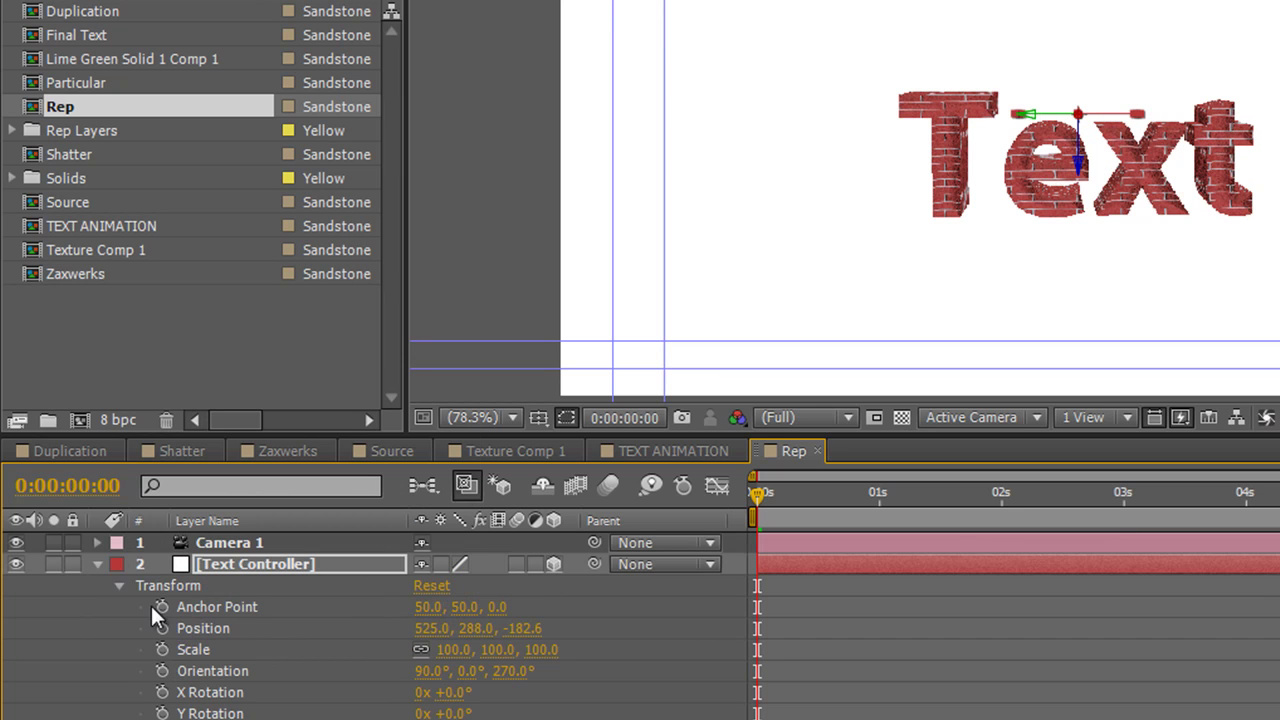
{"action": "left_click", "coordinate": [97, 564]}
Step: Adjust the Camera 1 view slightly around the brick text and hide the Text Controller layer
{"action": "left_click", "coordinate": [215, 544]}
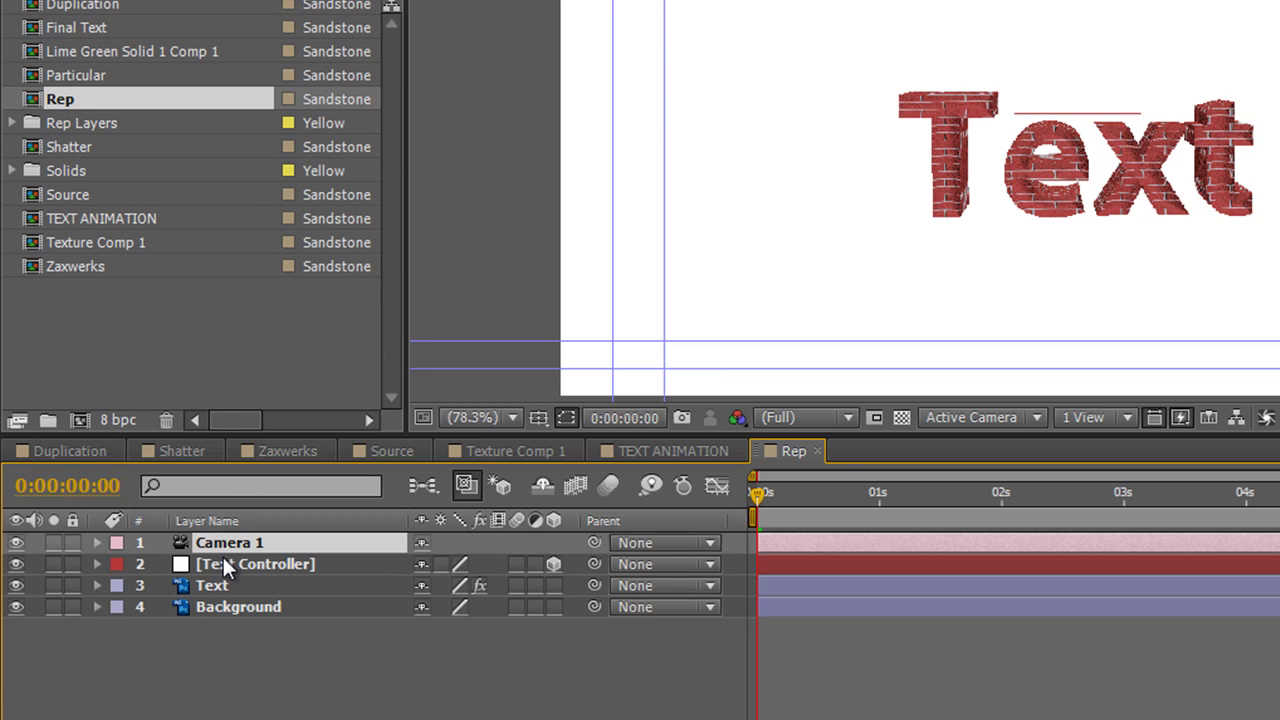
{"action": "key", "text": "c"}
{"action": "mouse_move", "coordinate": [916, 212]}
{"action": "left_mouse_down"}
{"action": "mouse_move", "coordinate": [1074, 217]}
{"action": "mouse_move", "coordinate": [940, 194]}
{"action": "mouse_move", "coordinate": [969, 69]}
{"action": "mouse_move", "coordinate": [1056, 53]}
{"action": "mouse_move", "coordinate": [1040, 200]}
{"action": "mouse_move", "coordinate": [894, 271]}
{"action": "mouse_move", "coordinate": [912, 204]}
{"action": "left_mouse_up"}
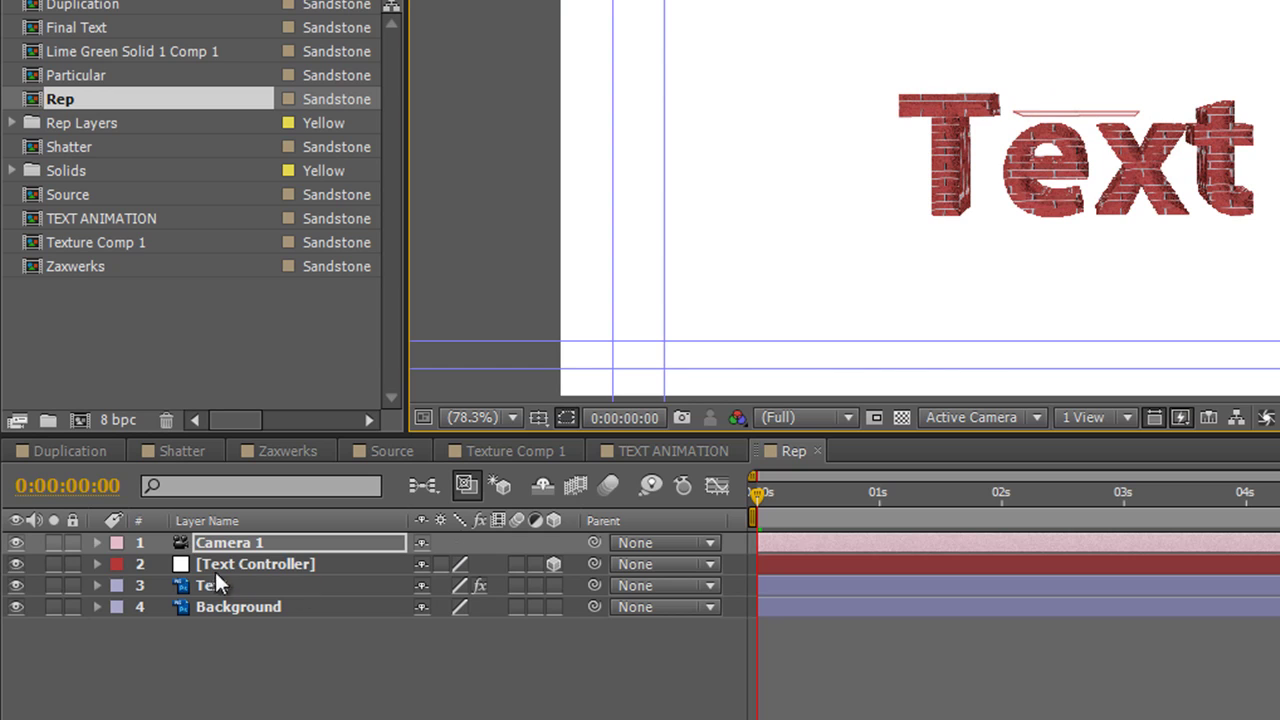
{"action": "left_click", "coordinate": [16, 566]}
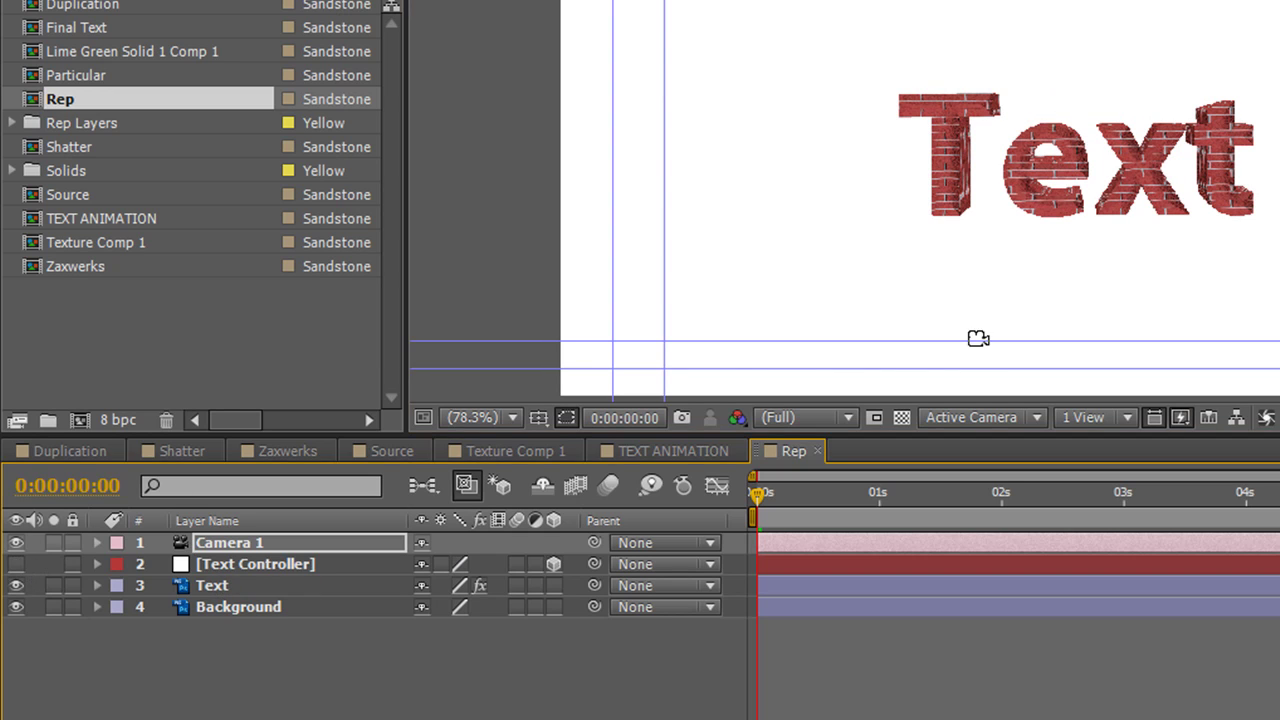
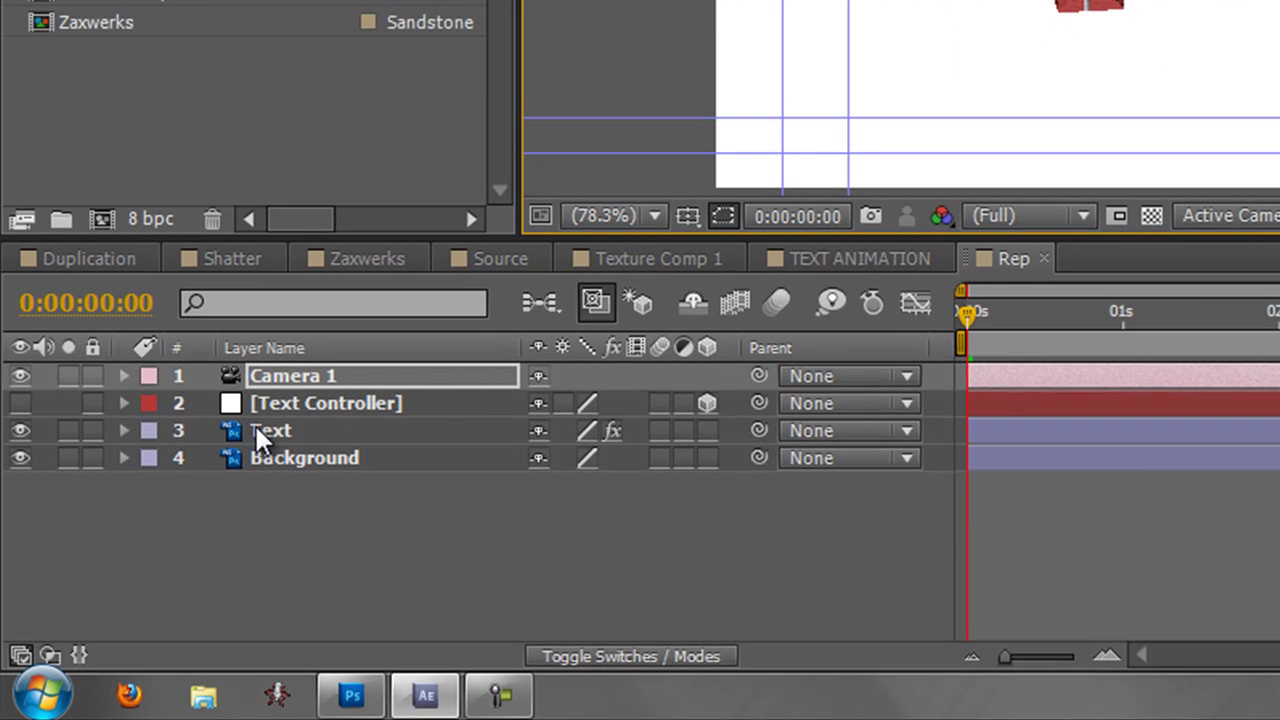
Step: Open the Text layer's source file in Photoshop with Edit Original
{"action": "left_click", "coordinate": [128, 575]}
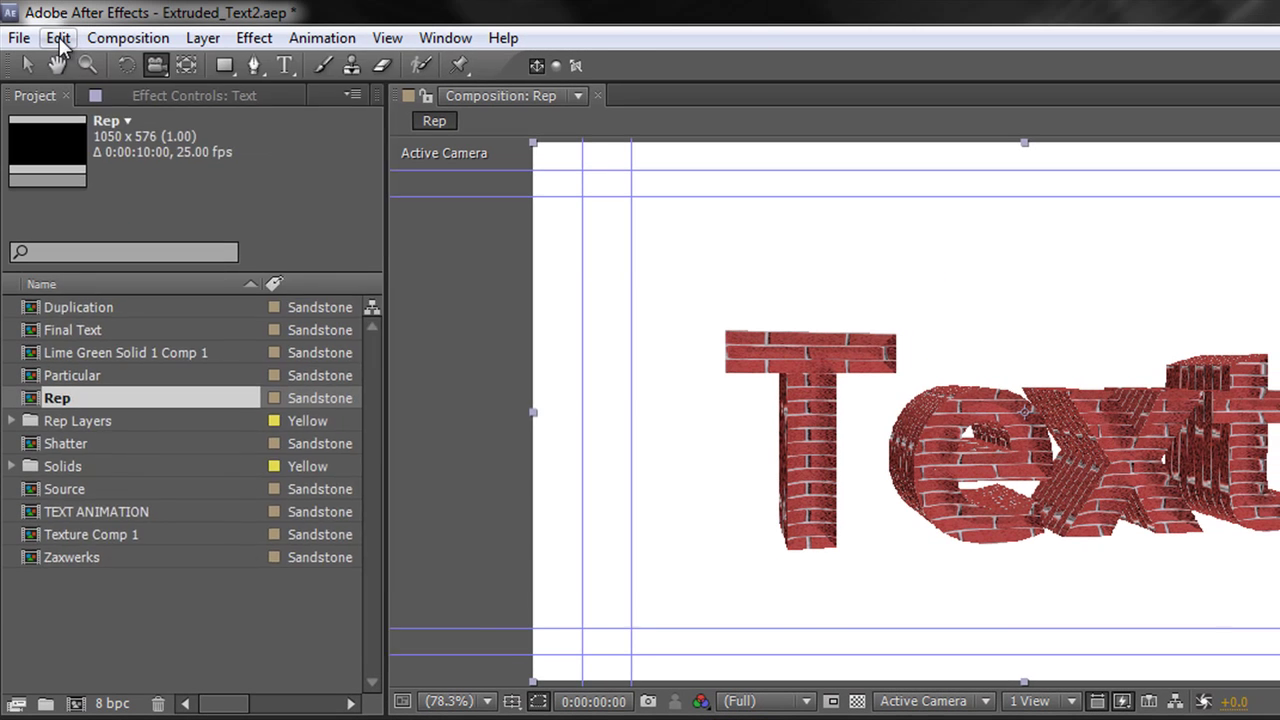
{"action": "left_click", "coordinate": [58, 38]}
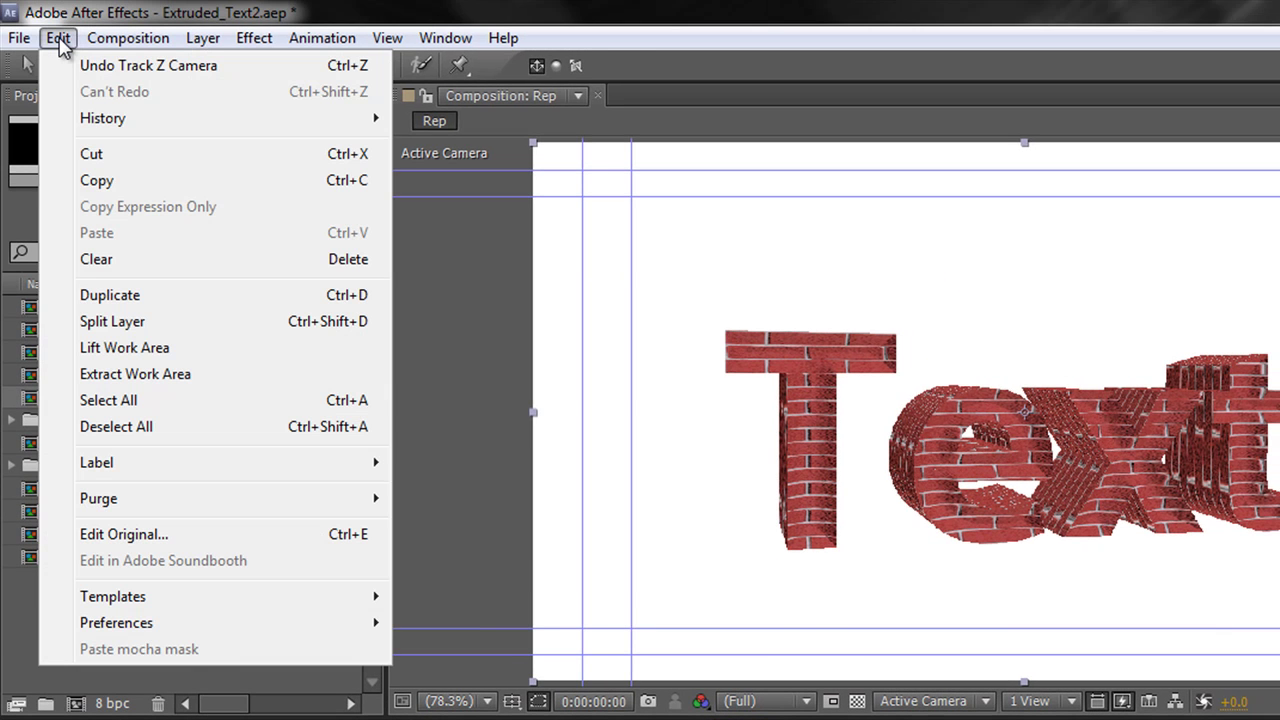
{"action": "left_click", "coordinate": [152, 536]}
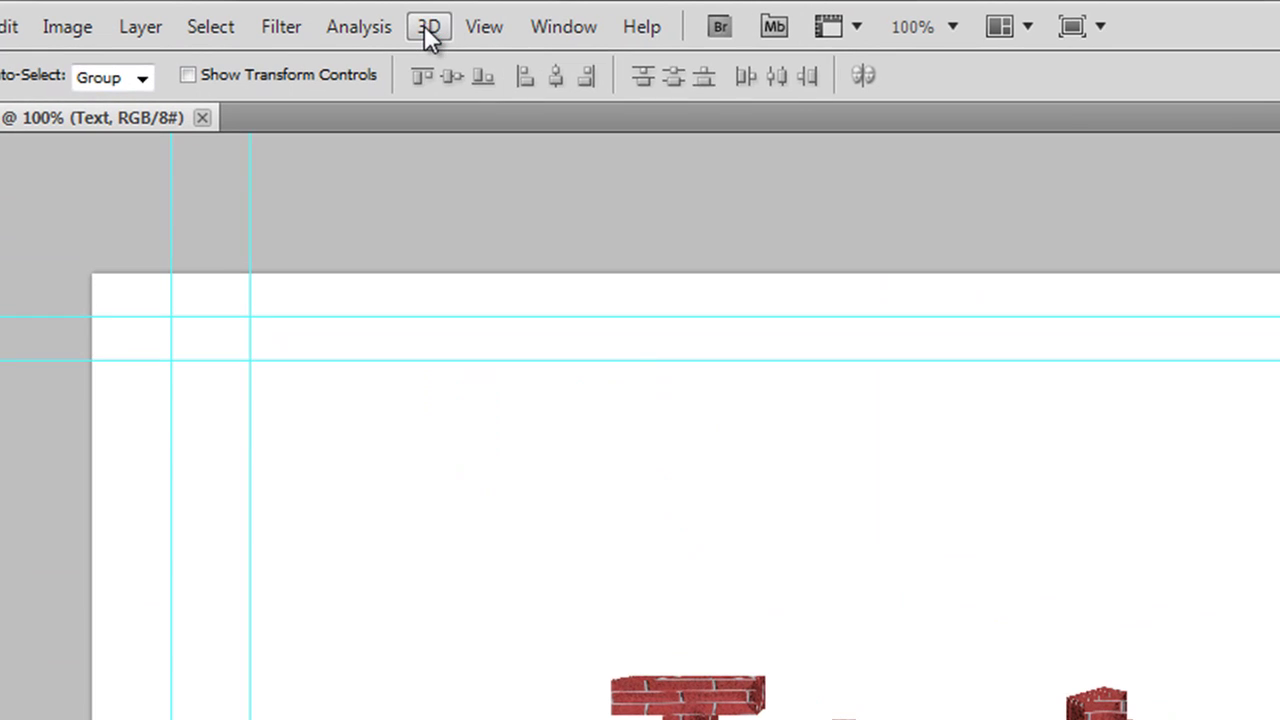
Step: Enable the Ground Plane Shadow Catcher for the 3D text and show the 3D panel
{"action": "left_click", "coordinate": [424, 25]}
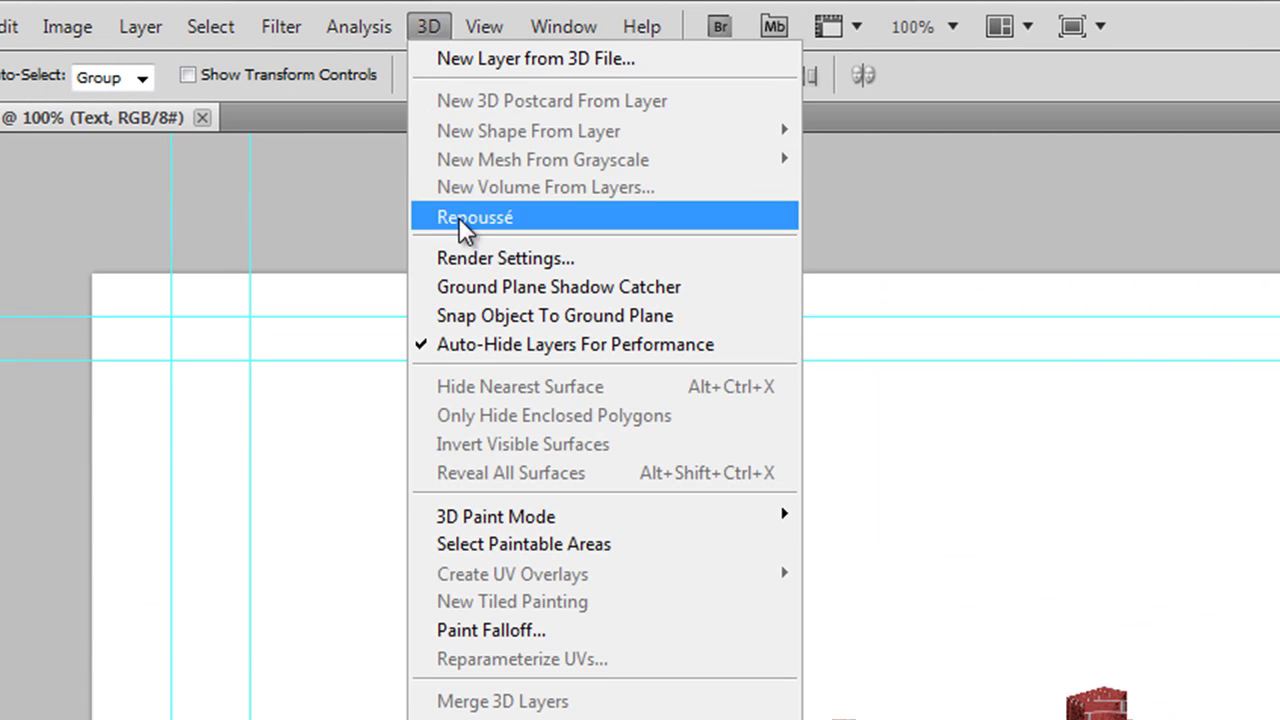
{"action": "left_click", "coordinate": [475, 288]}
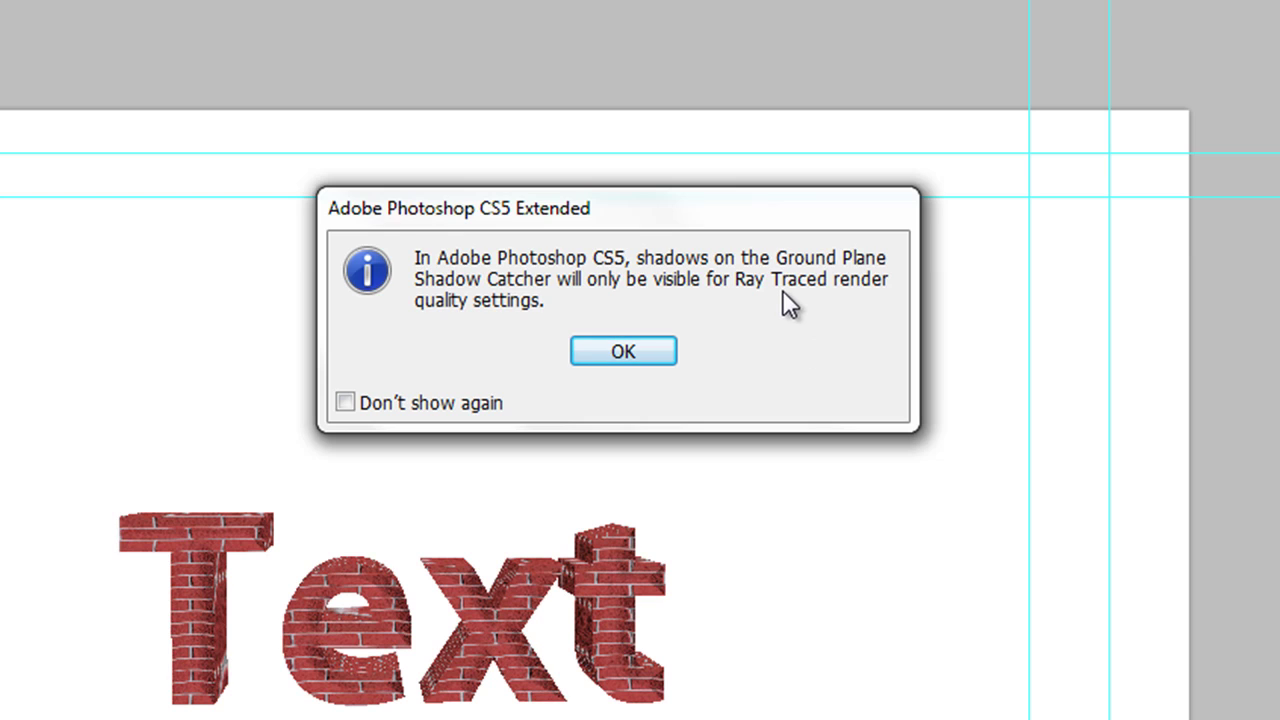
{"action": "left_click", "coordinate": [625, 351]}
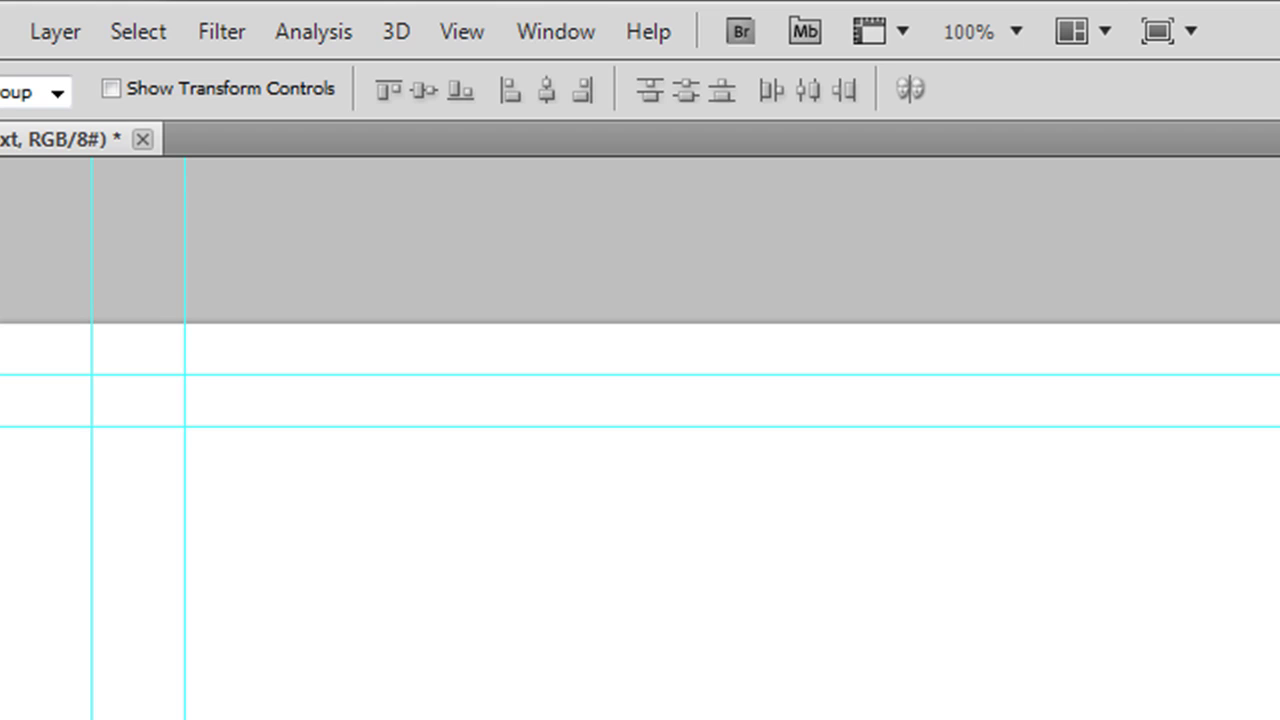
{"action": "left_click", "coordinate": [573, 45]}
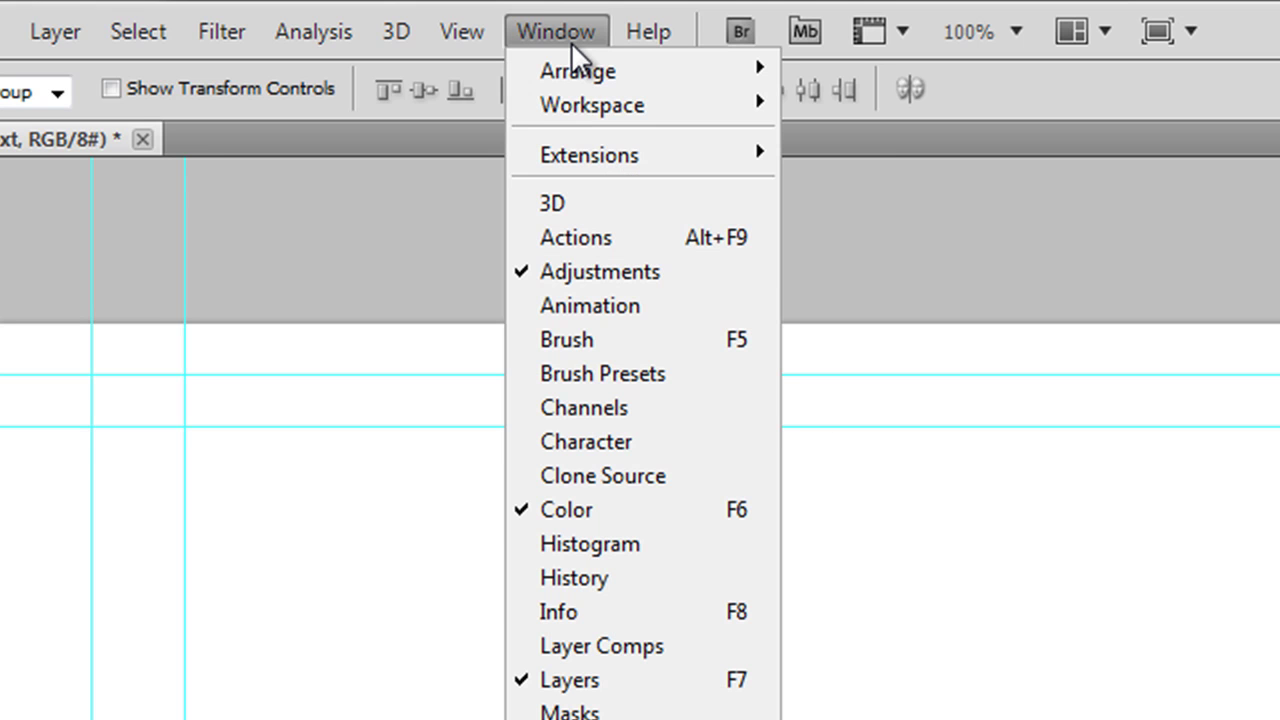
{"action": "left_click", "coordinate": [578, 203]}
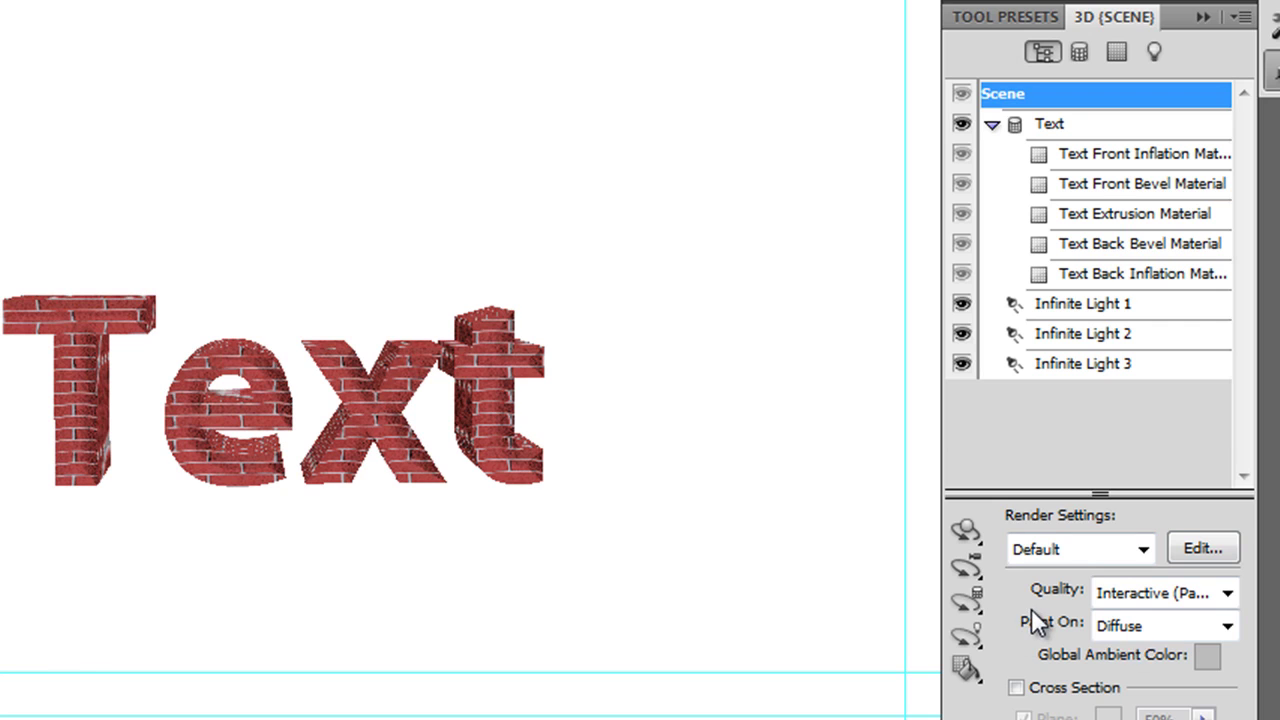
Step: Examine the settings of the three infinite lights and the scene's render presets and quality options
{"action": "left_click", "coordinate": [1080, 315]}
{"action": "left_click", "coordinate": [1080, 338]}
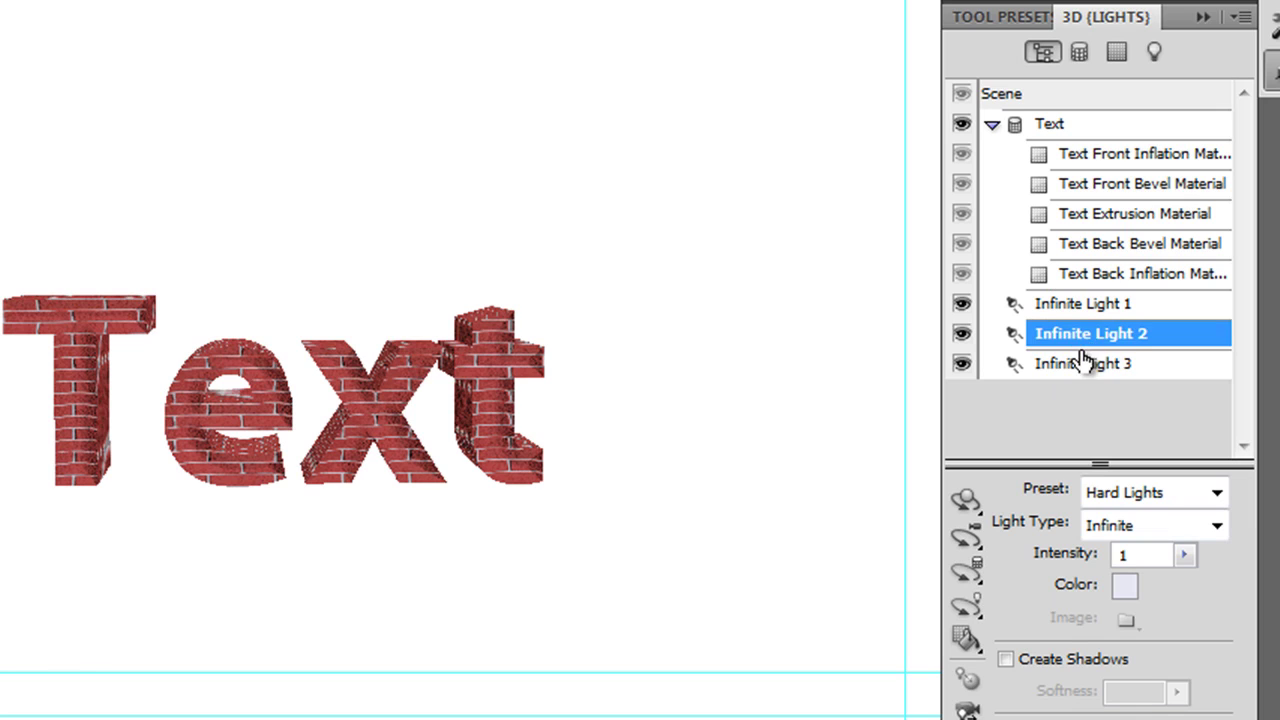
{"action": "left_click", "coordinate": [1082, 364]}
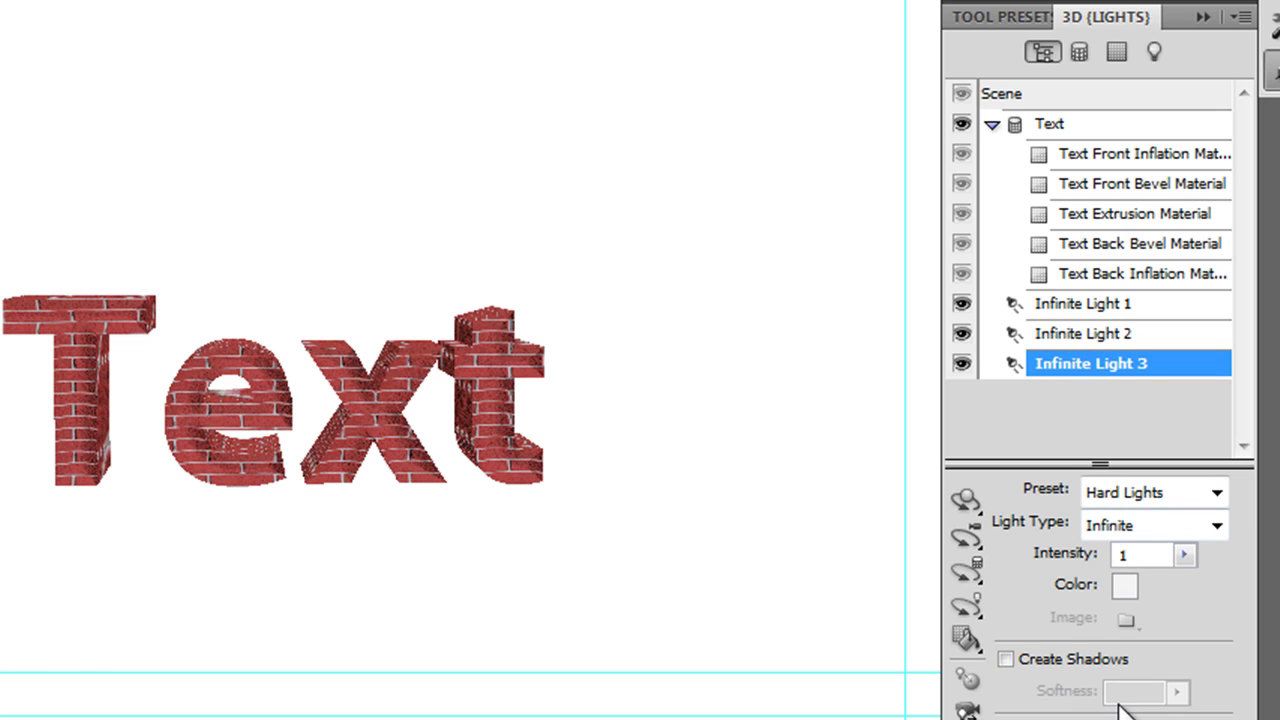
{"action": "left_click", "coordinate": [1005, 97]}
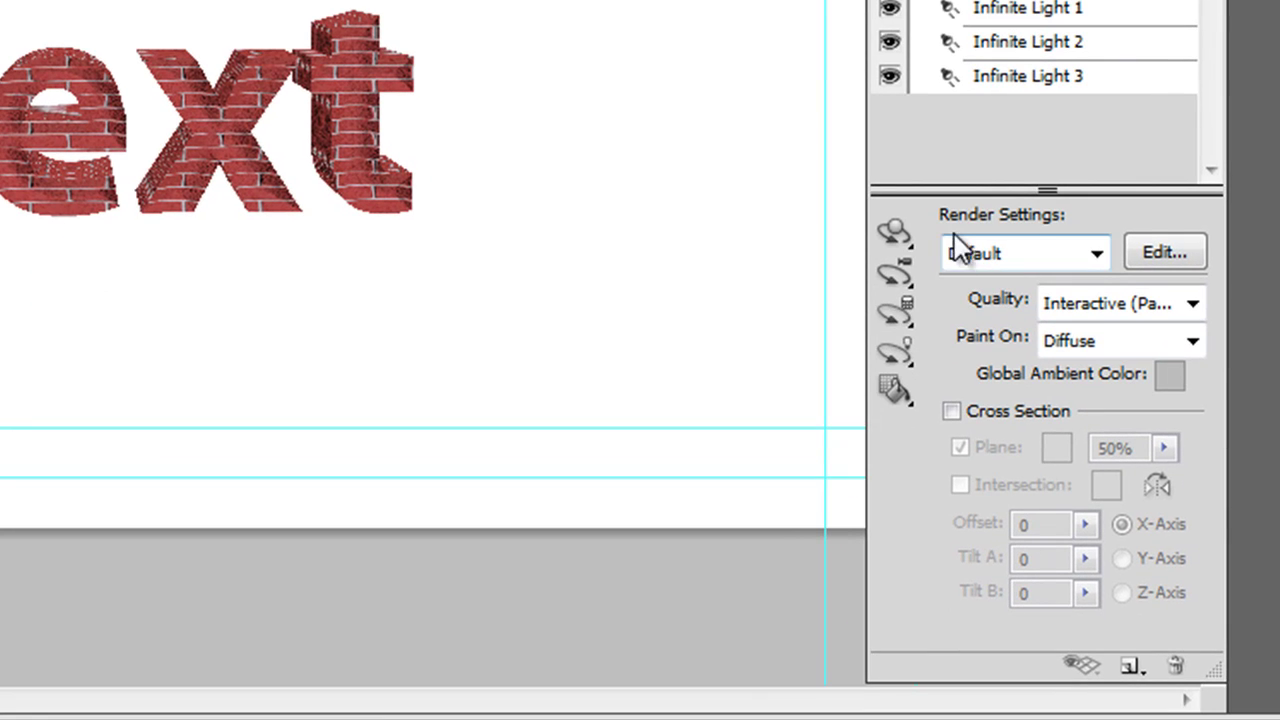
{"action": "left_click", "coordinate": [1097, 253]}
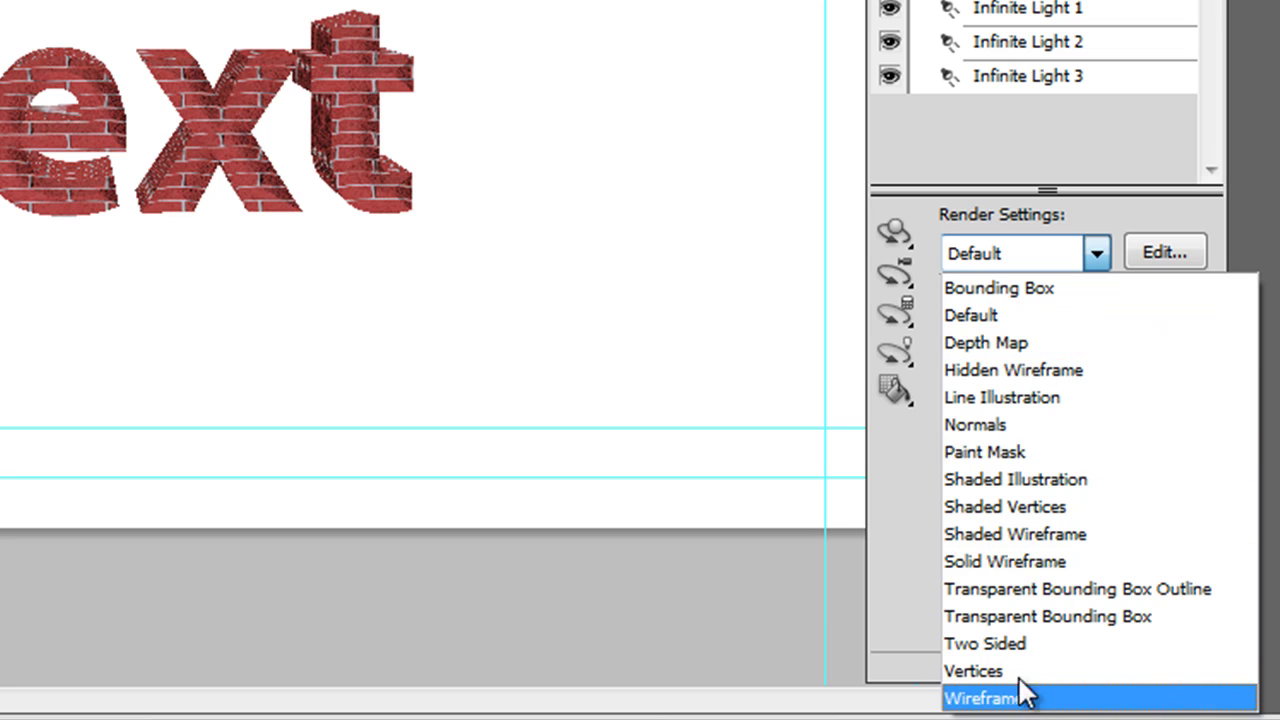
{"action": "left_click", "coordinate": [1098, 251]}
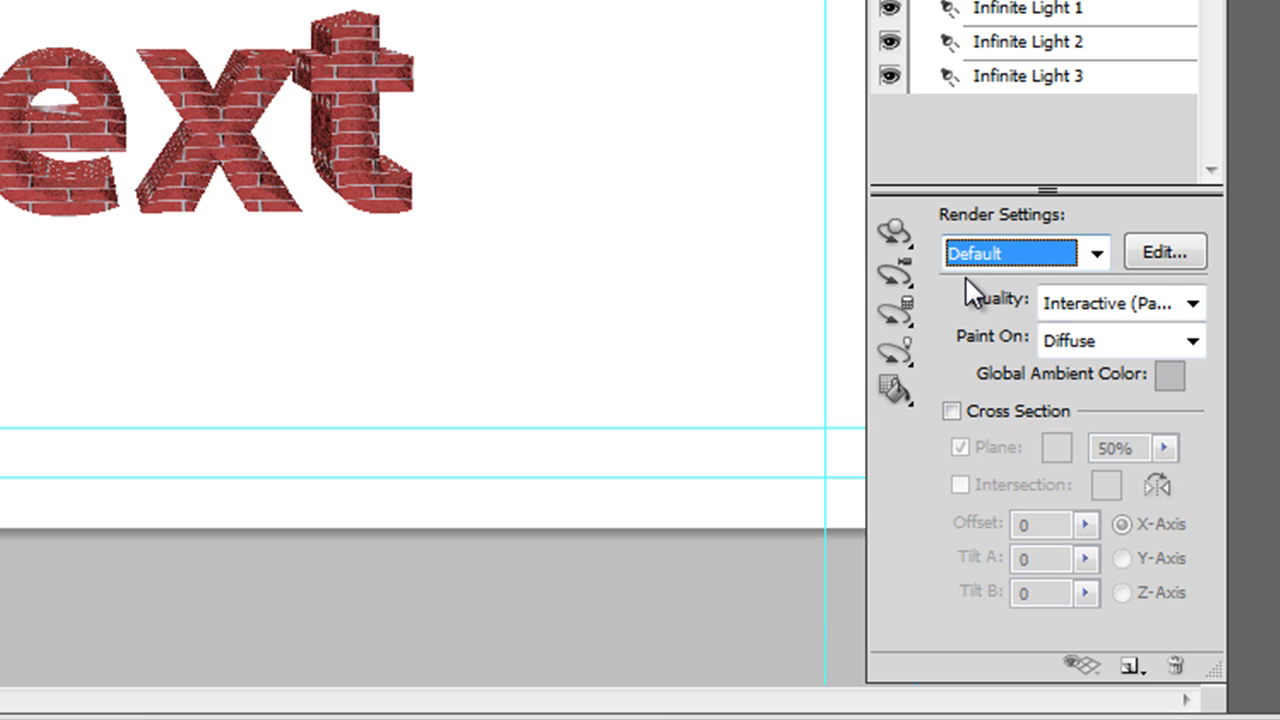
{"action": "left_click", "coordinate": [1092, 310]}
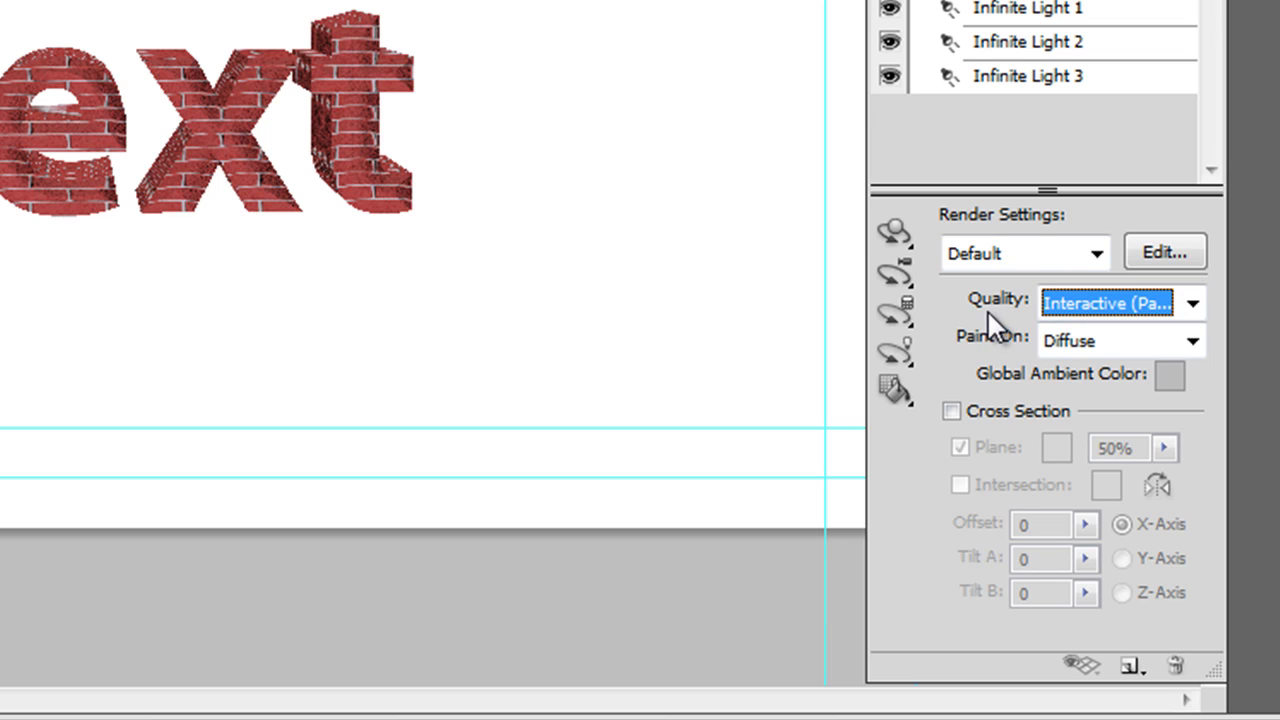
{"action": "left_click", "coordinate": [1191, 302]}
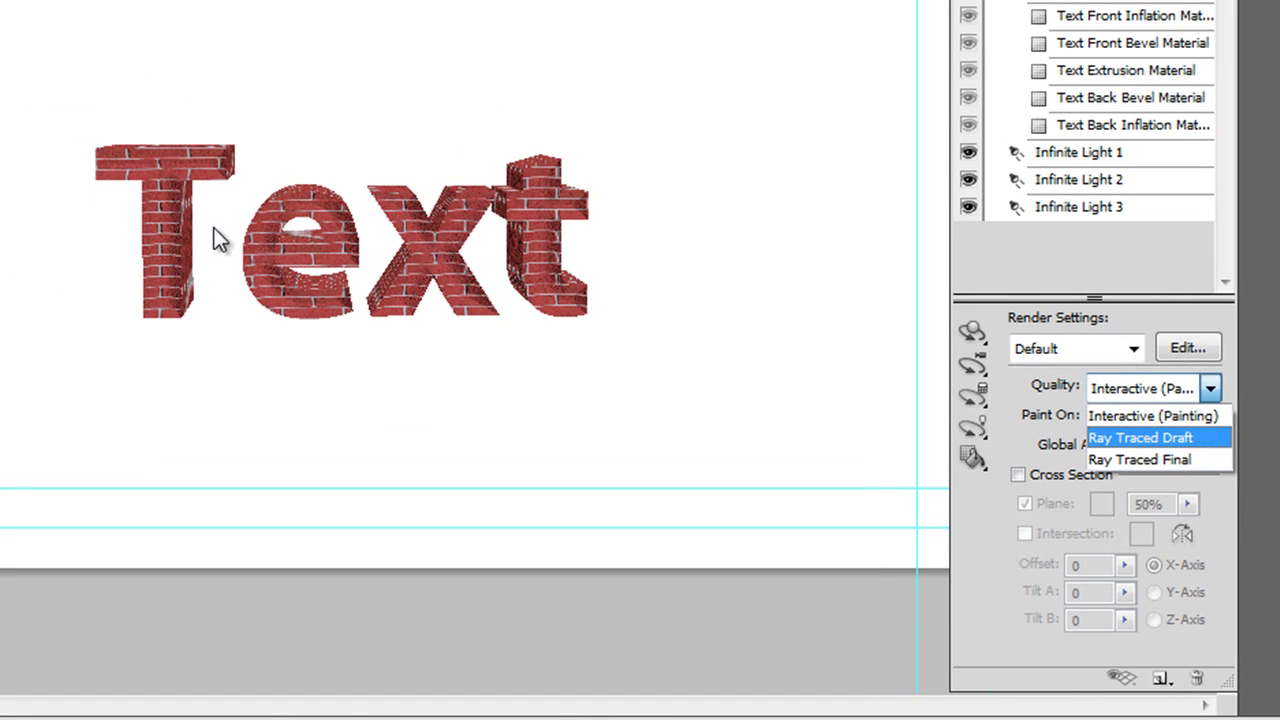
{"action": "left_click", "coordinate": [971, 333]}
{"action": "left_click_drag", "start_coordinate": [540, 240], "coordinate": [438, 273]}
{"action": "left_click_drag", "start_coordinate": [911, 452], "coordinate": [506, 286]}
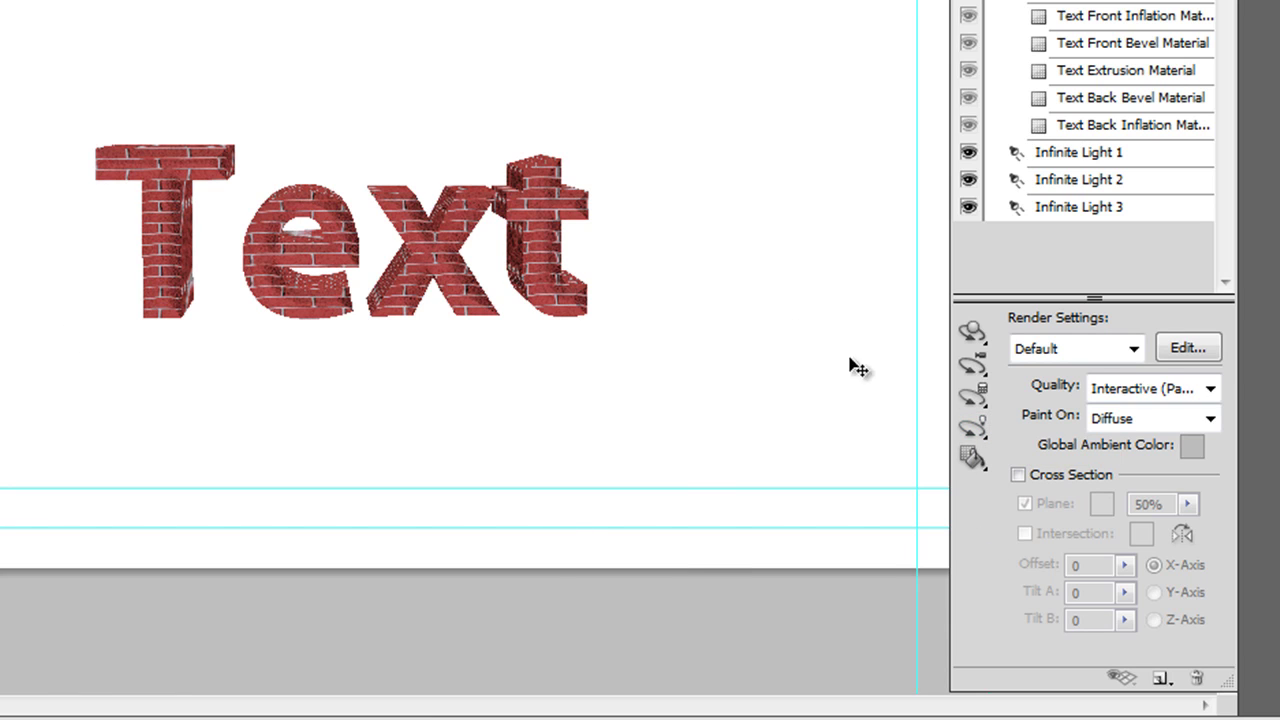
Step: Change the light type of Infinite Light 1 to Spot
{"action": "left_click", "coordinate": [1090, 160]}
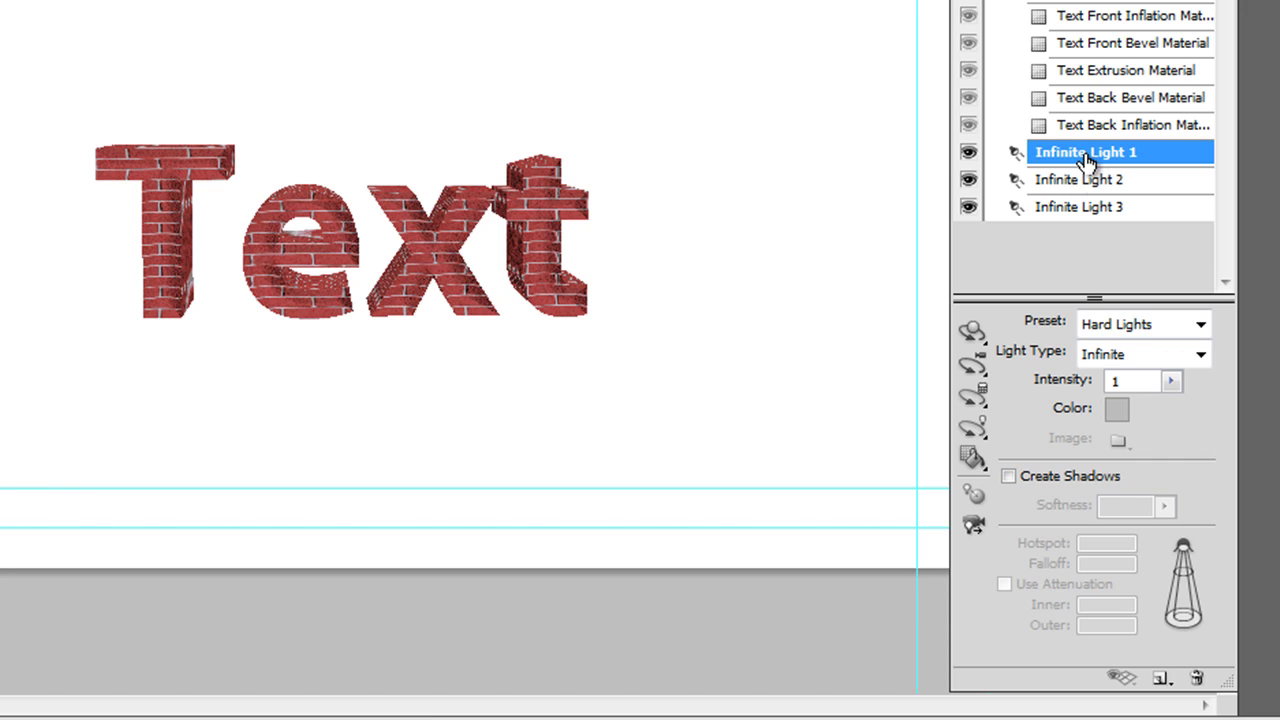
{"action": "left_click", "coordinate": [1197, 326]}
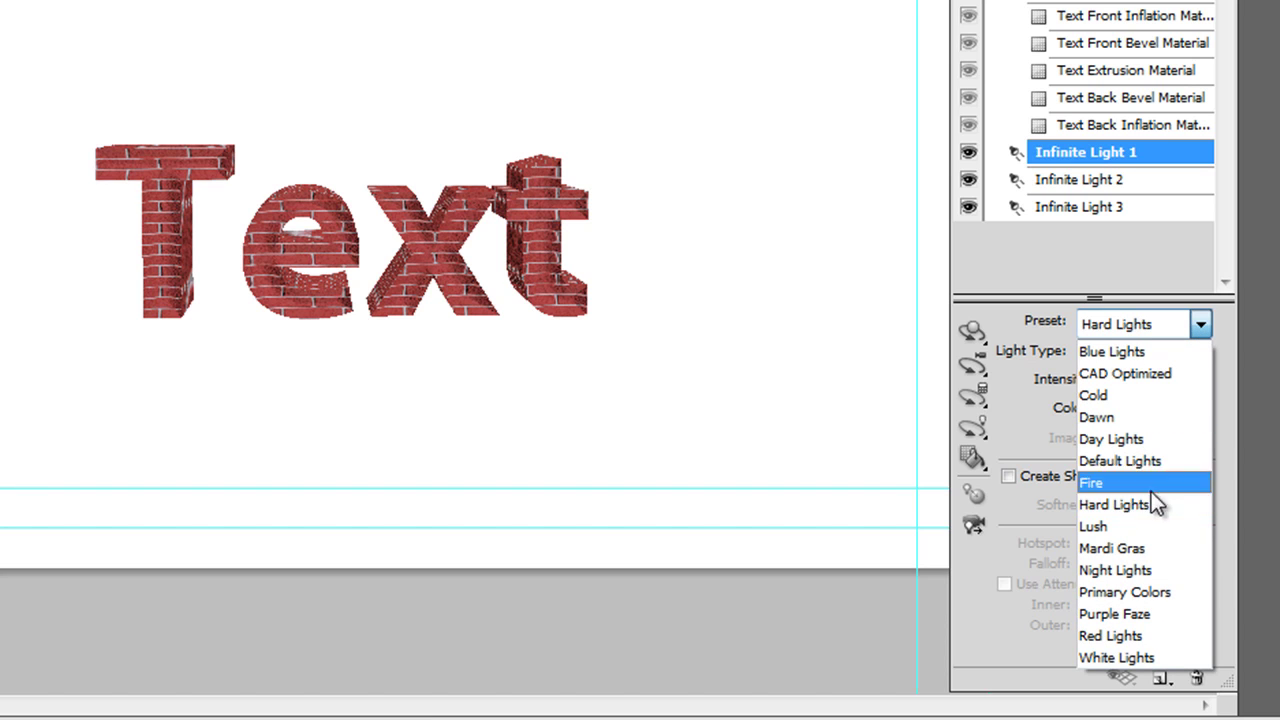
{"action": "left_click", "coordinate": [1147, 504]}
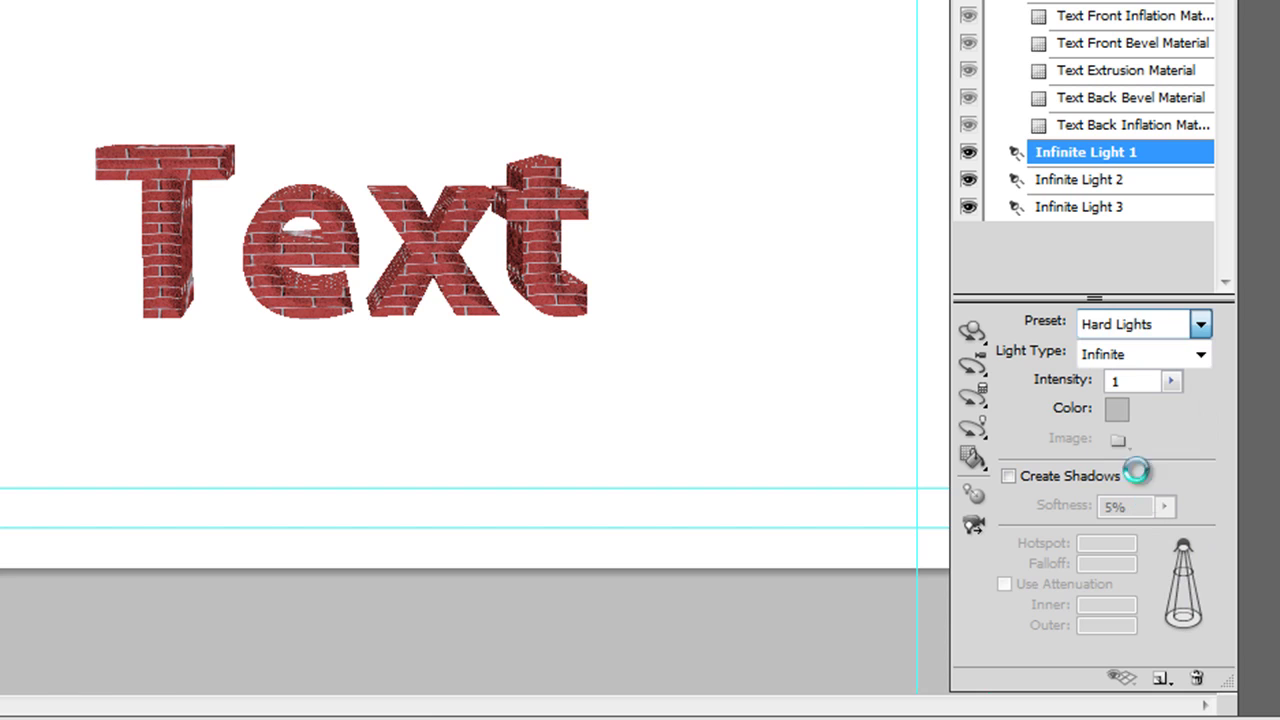
{"action": "left_click", "coordinate": [1201, 355]}
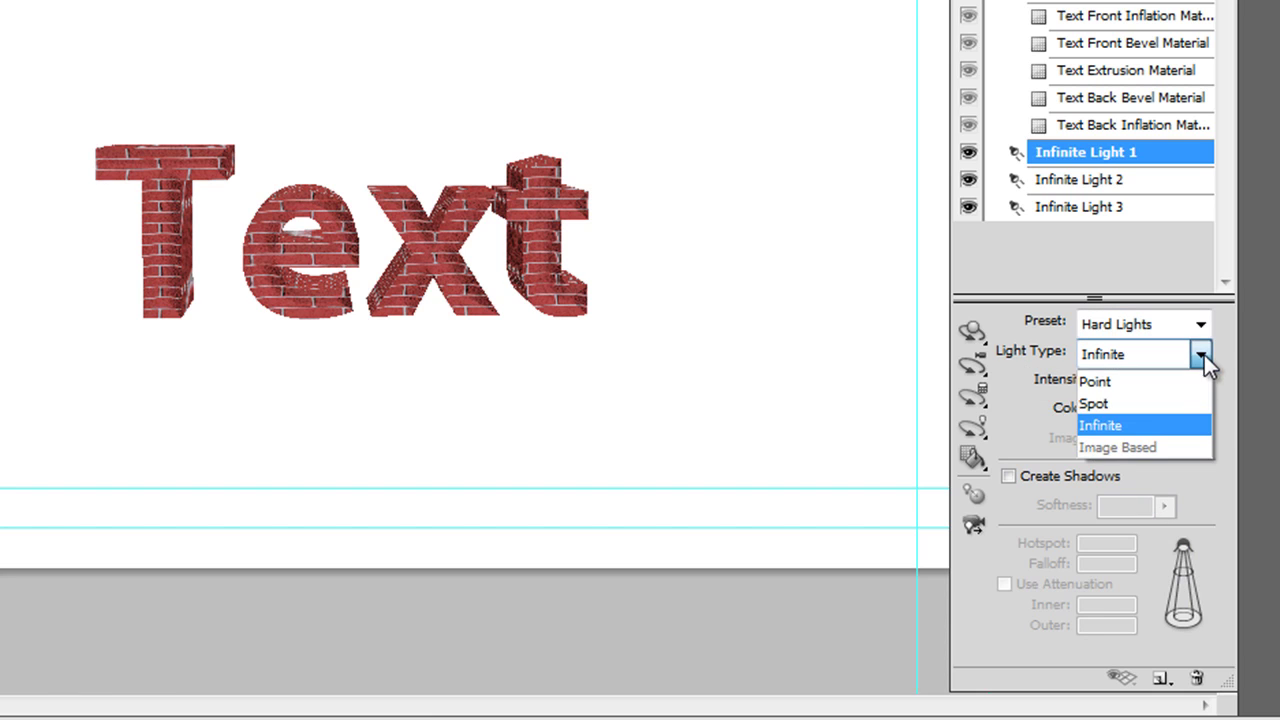
{"action": "left_click", "coordinate": [1144, 403]}
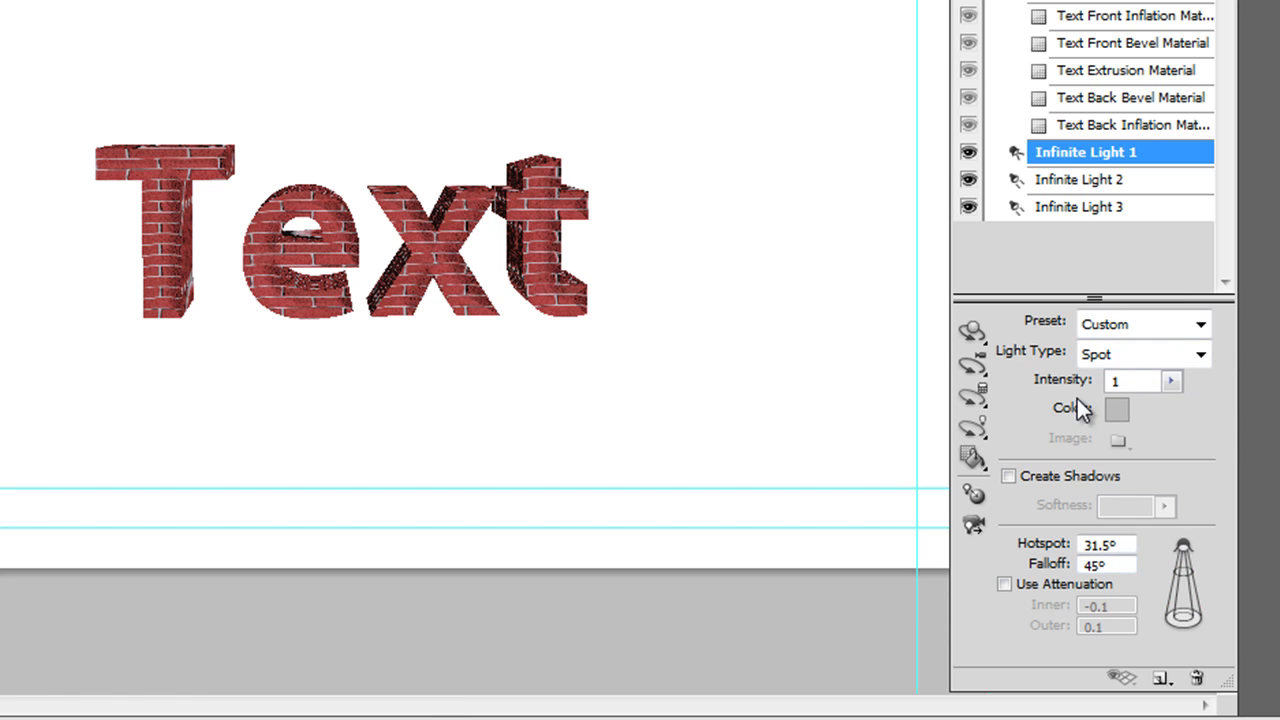
Step: Set the intensity of Infinite Light 1 to 4.85
{"action": "left_click", "coordinate": [1171, 384]}
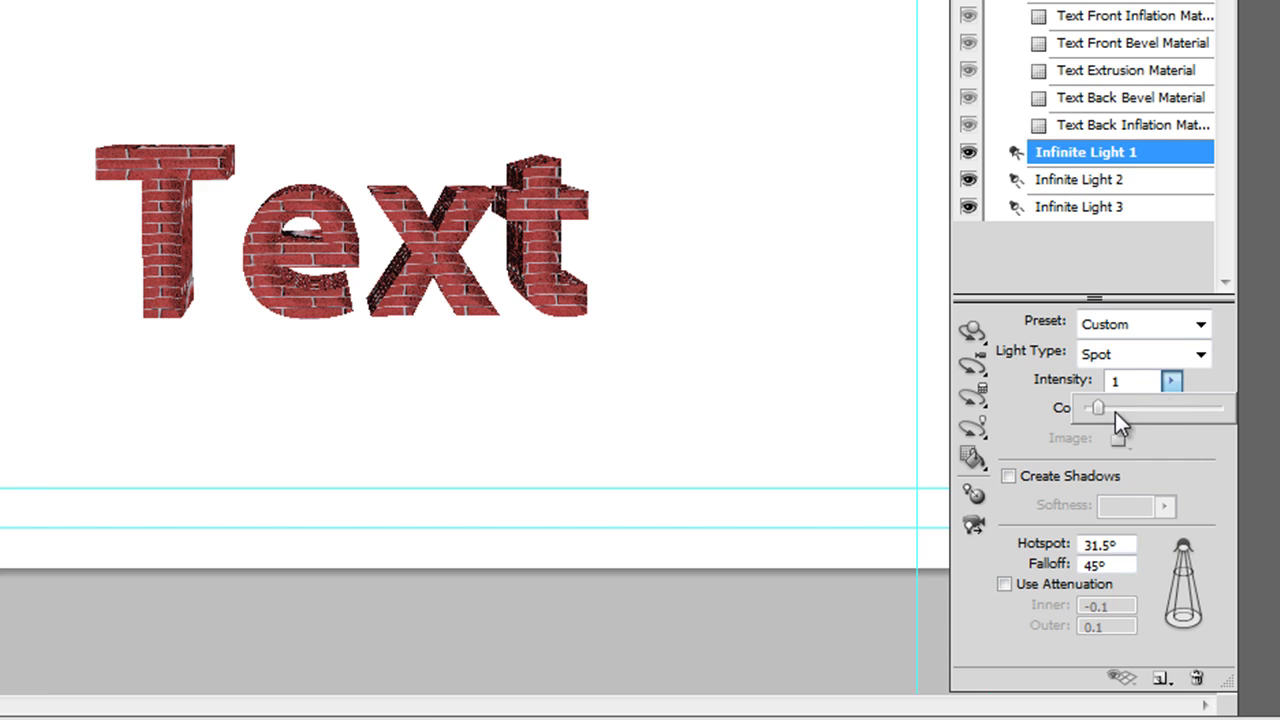
{"action": "left_click_drag", "start_coordinate": [1133, 412], "coordinate": [1151, 409]}
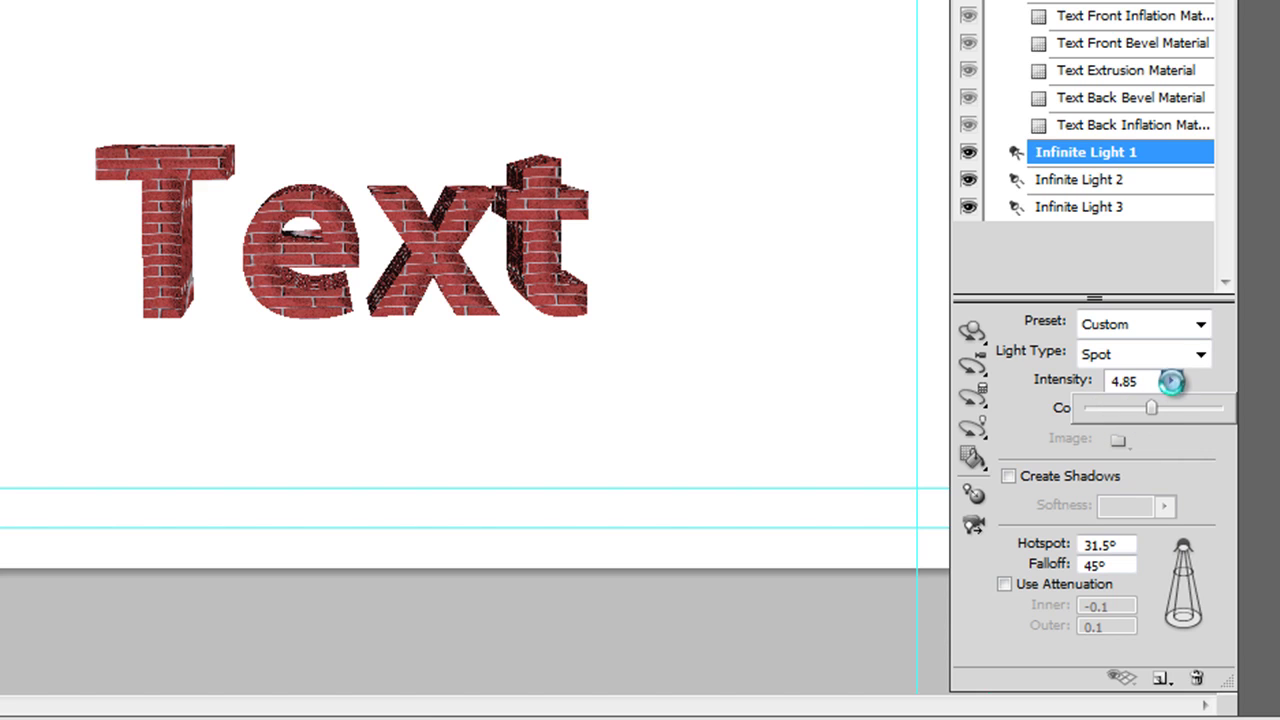
{"action": "left_click", "coordinate": [1174, 385]}
Step: Set Infinite Light 1's color to orange ffa341 and turn on Create Shadows for it
{"action": "left_click", "coordinate": [1116, 410]}
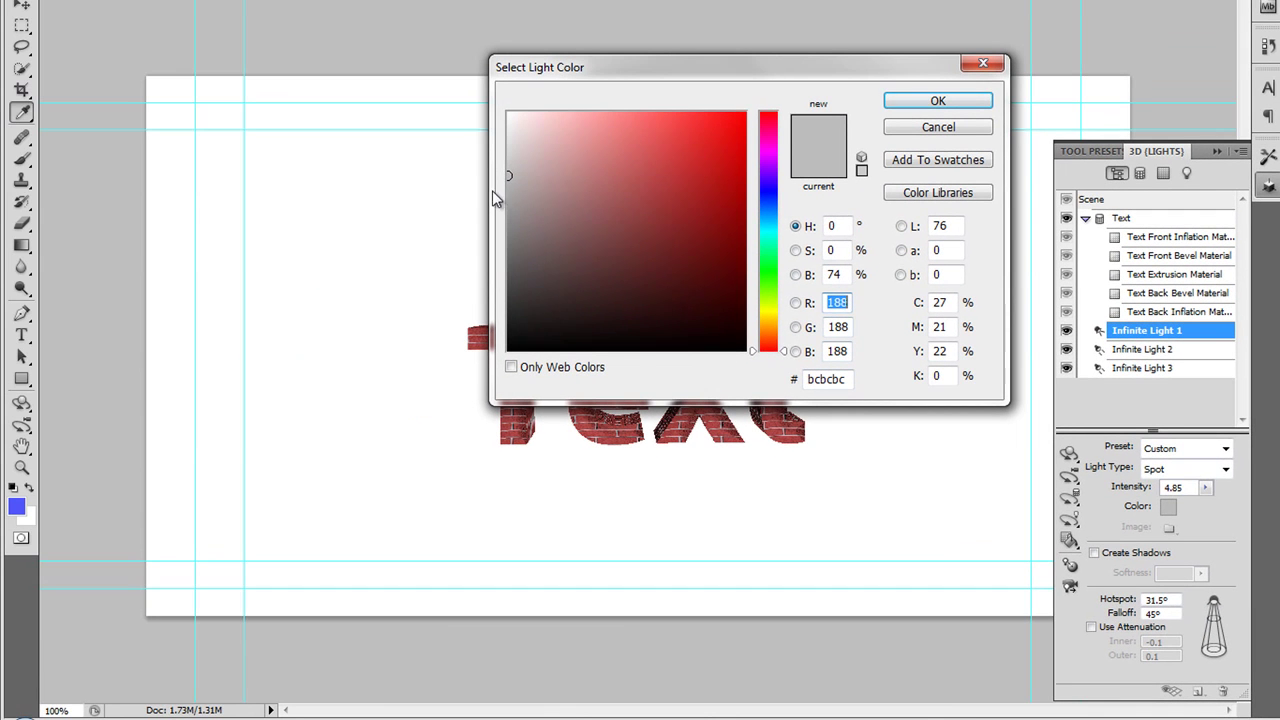
{"action": "left_click_drag", "start_coordinate": [767, 338], "coordinate": [767, 330]}
{"action": "left_click_drag", "start_coordinate": [634, 177], "coordinate": [686, 115]}
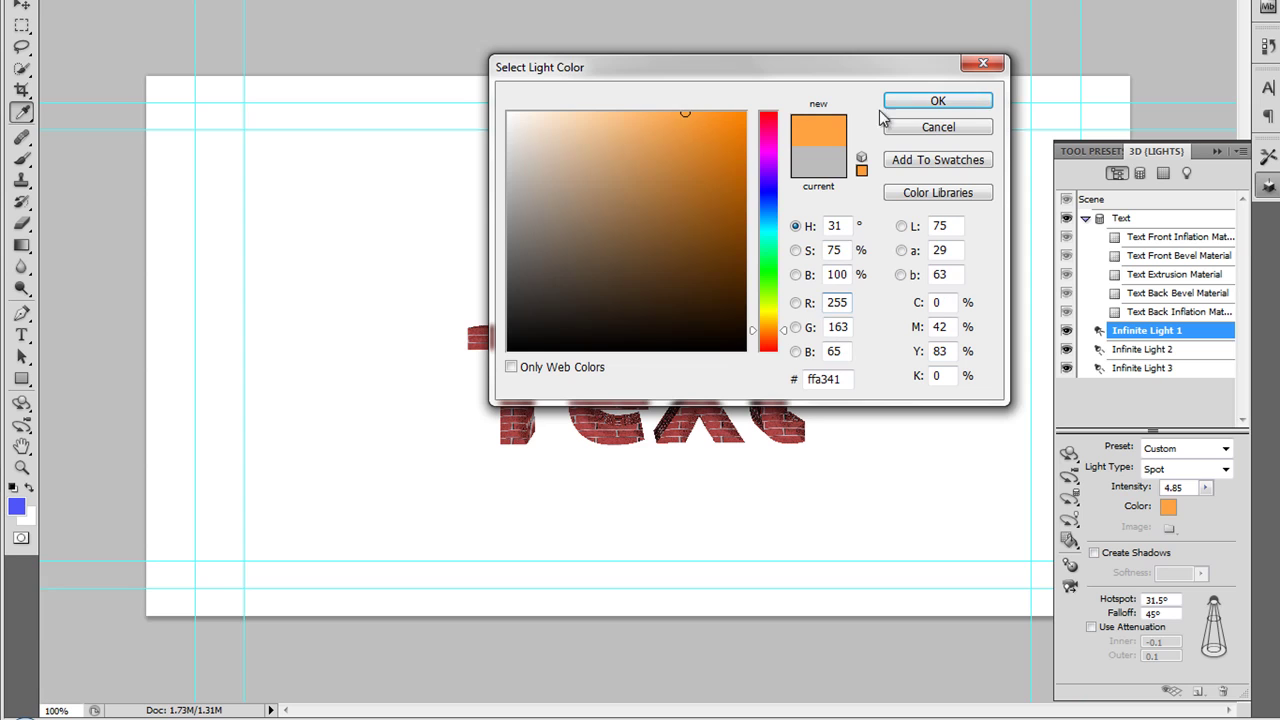
{"action": "left_click", "coordinate": [910, 103]}
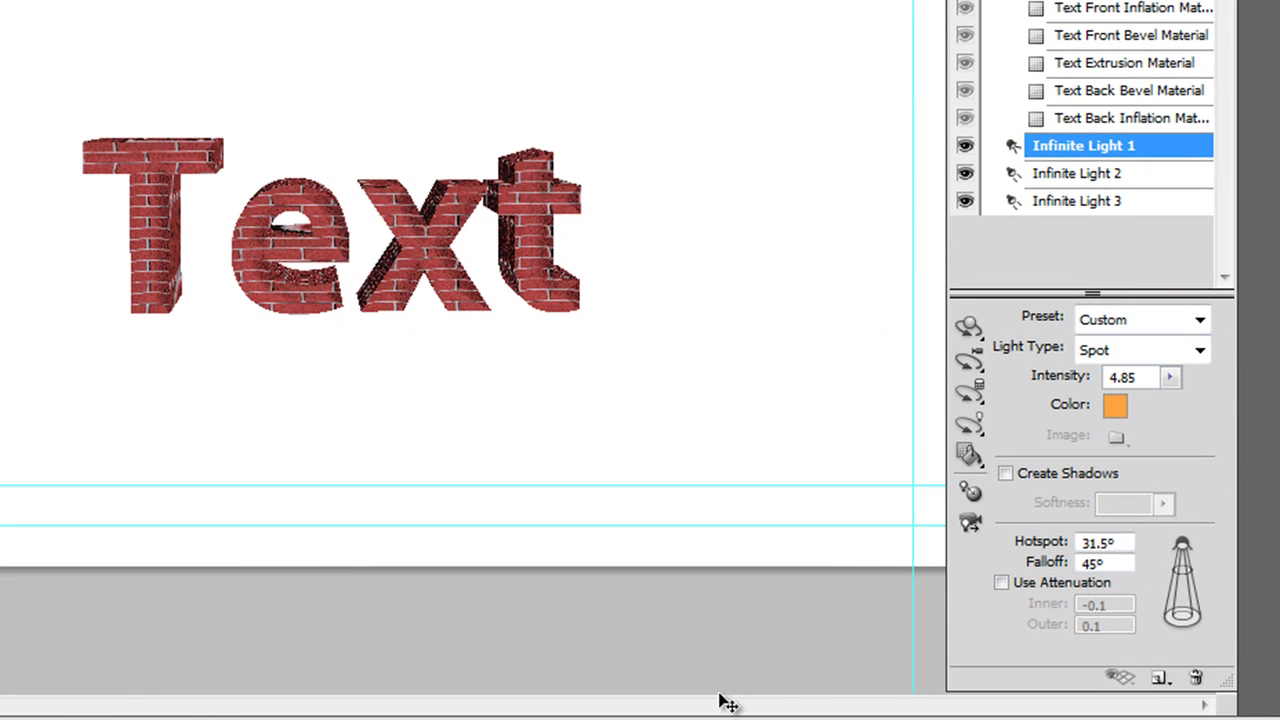
{"action": "left_click", "coordinate": [1011, 475]}
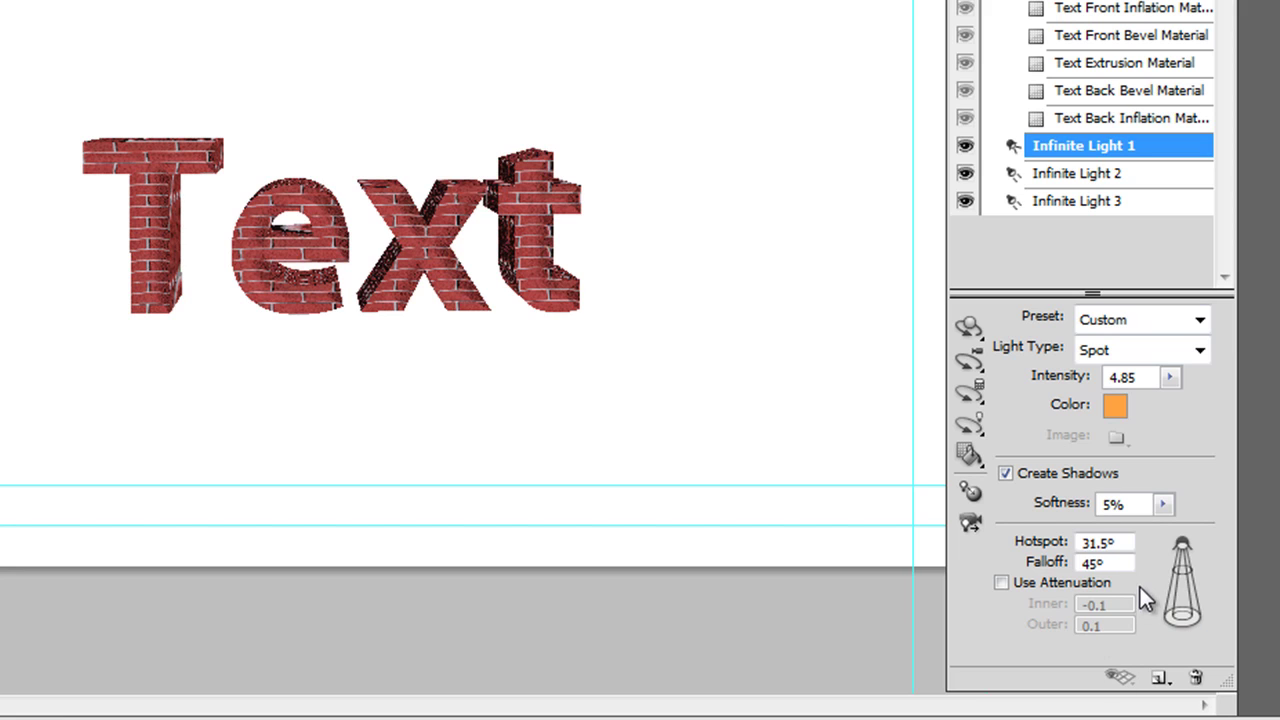
Step: Turn on Create Shadows for Infinite Light 2 and Infinite Light 3
{"action": "left_click", "coordinate": [1080, 174]}
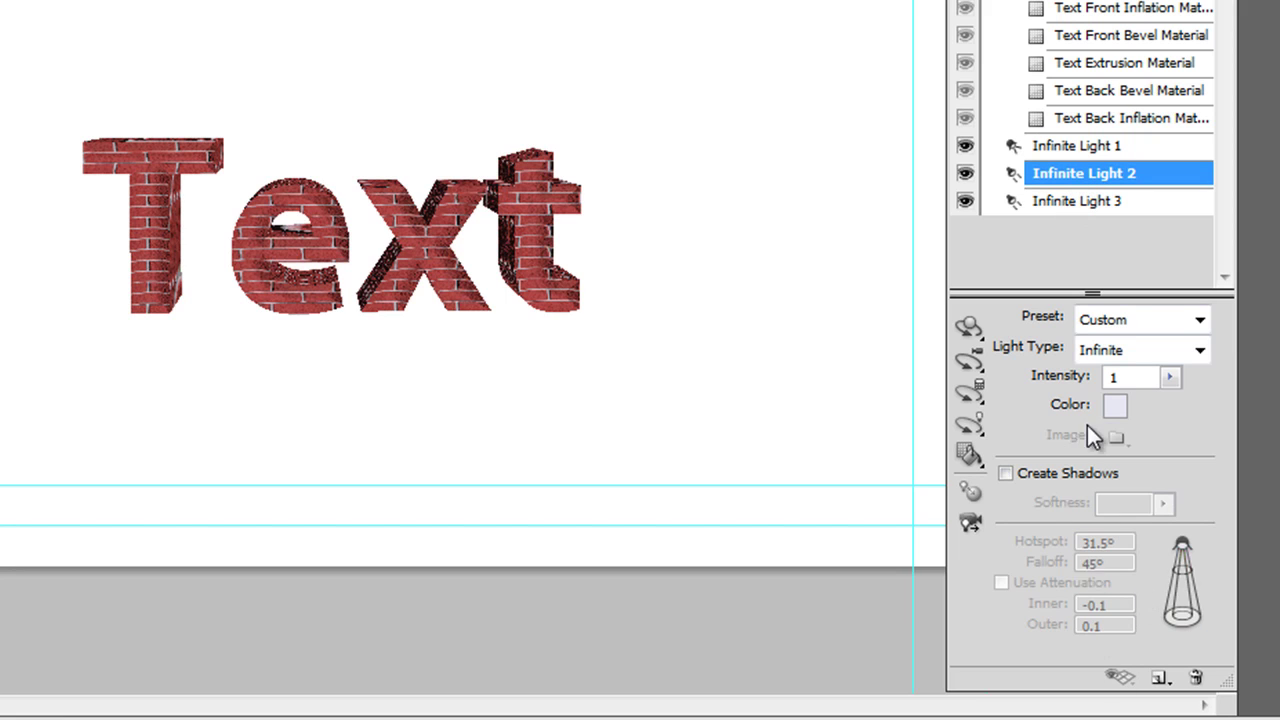
{"action": "left_click", "coordinate": [1006, 473]}
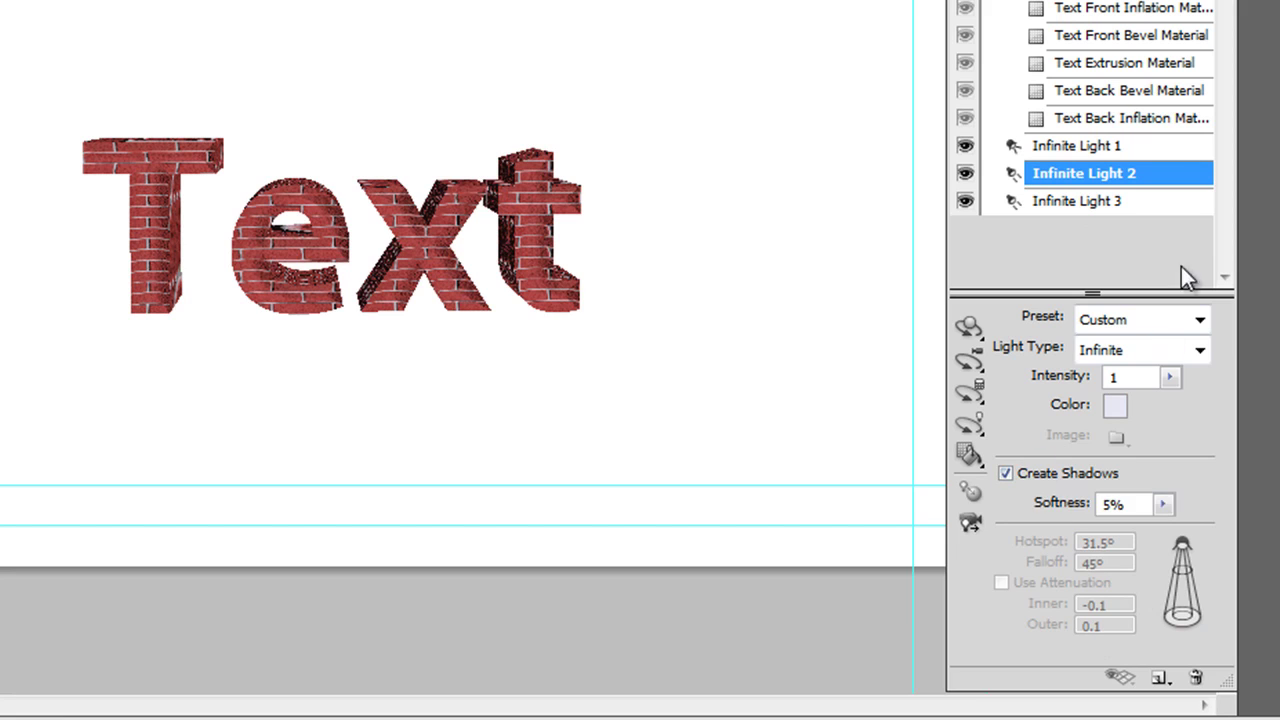
{"action": "left_click", "coordinate": [1113, 204]}
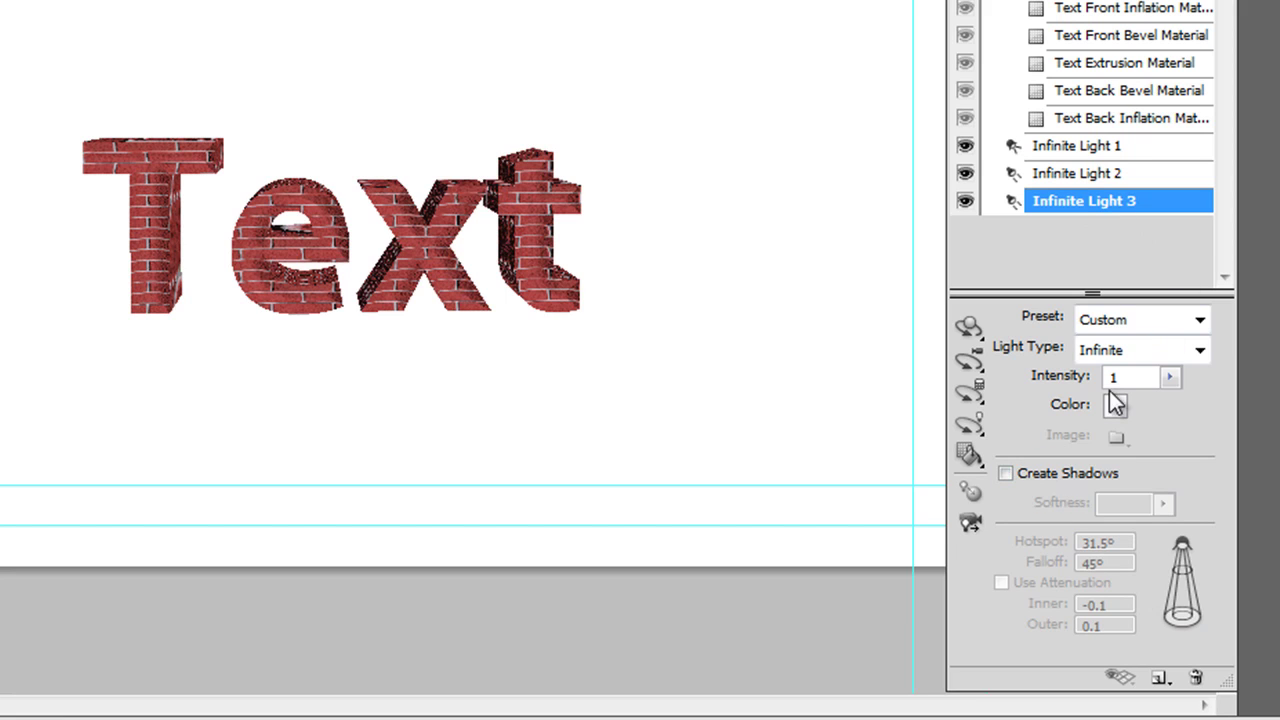
{"action": "left_click", "coordinate": [1008, 474]}
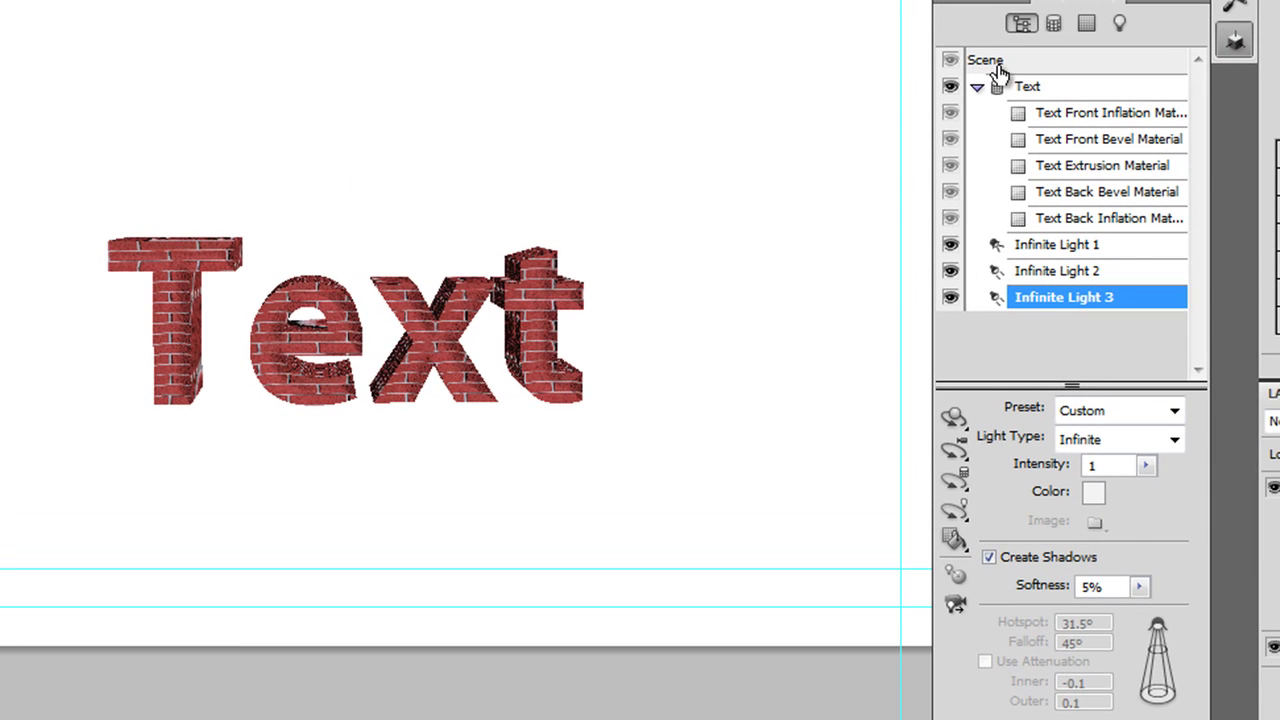
Step: Set the scene's render quality to Ray Traced Draft
{"action": "left_click", "coordinate": [990, 62]}
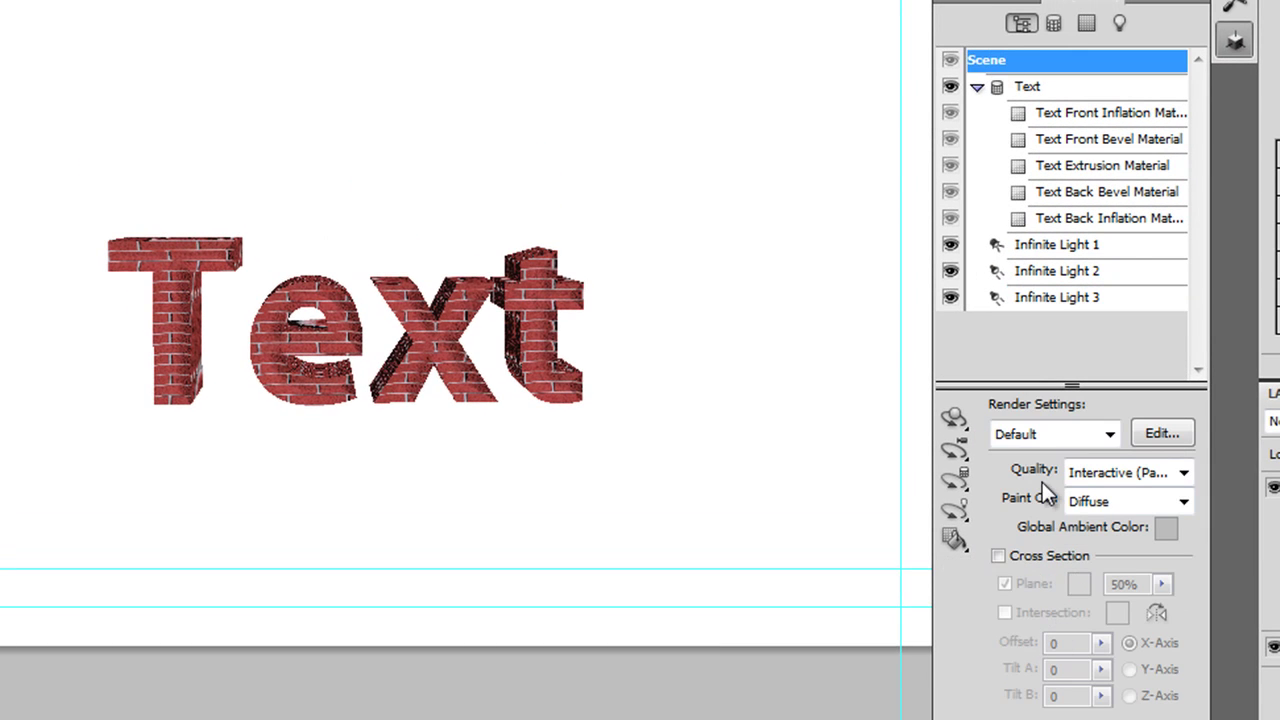
{"action": "left_click", "coordinate": [1183, 473]}
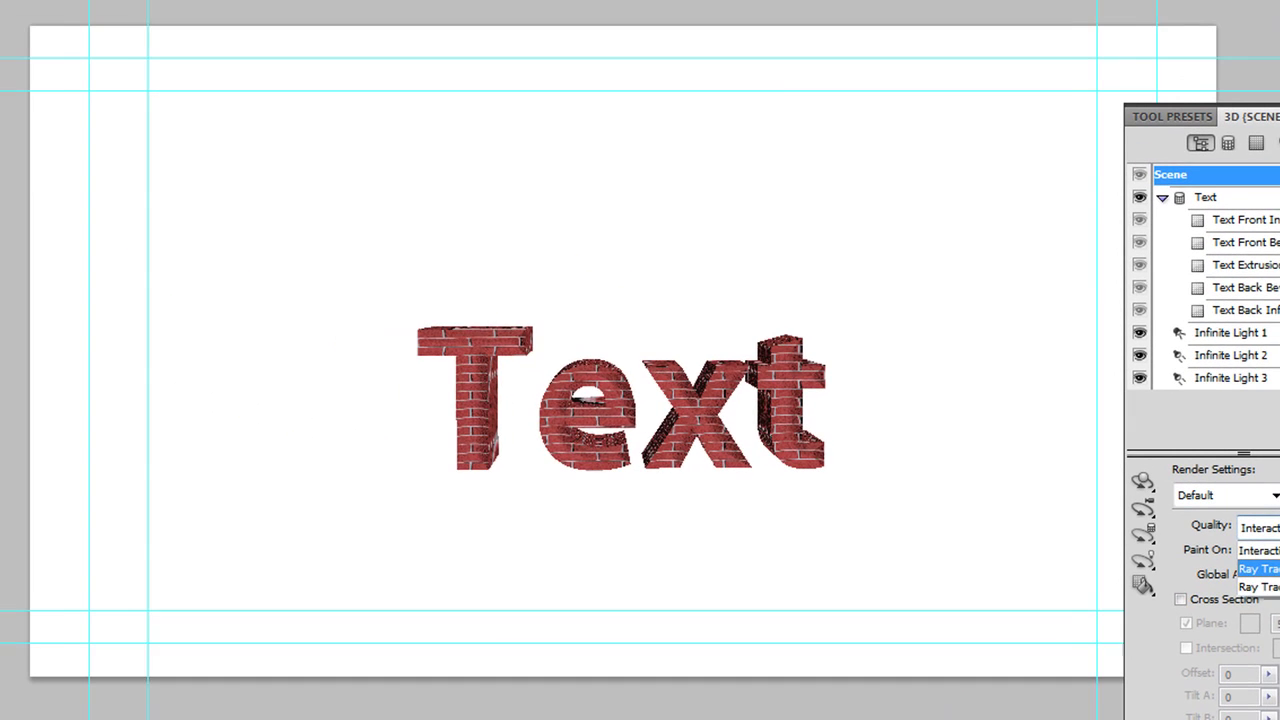
{"action": "left_click", "coordinate": [1158, 520]}
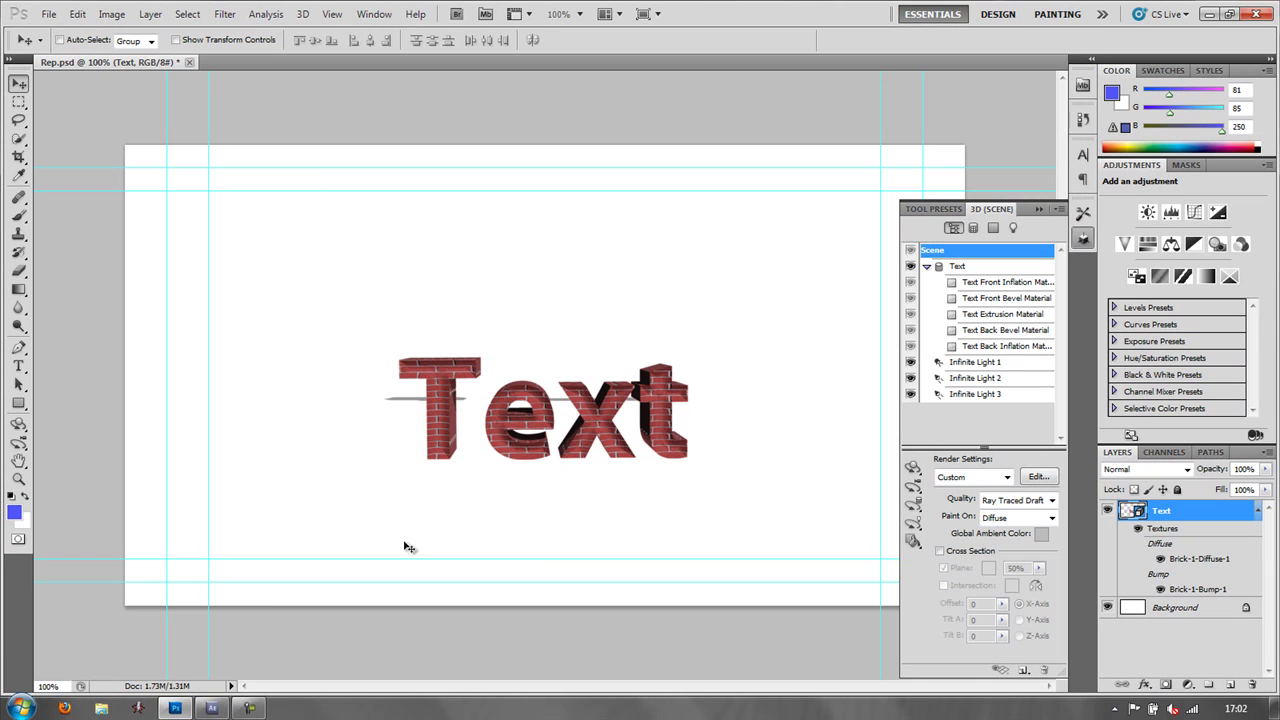
Step: Save the edited Rep.psd and switch to After Effects to update the Rep composition
{"action": "left_click", "coordinate": [48, 14]}
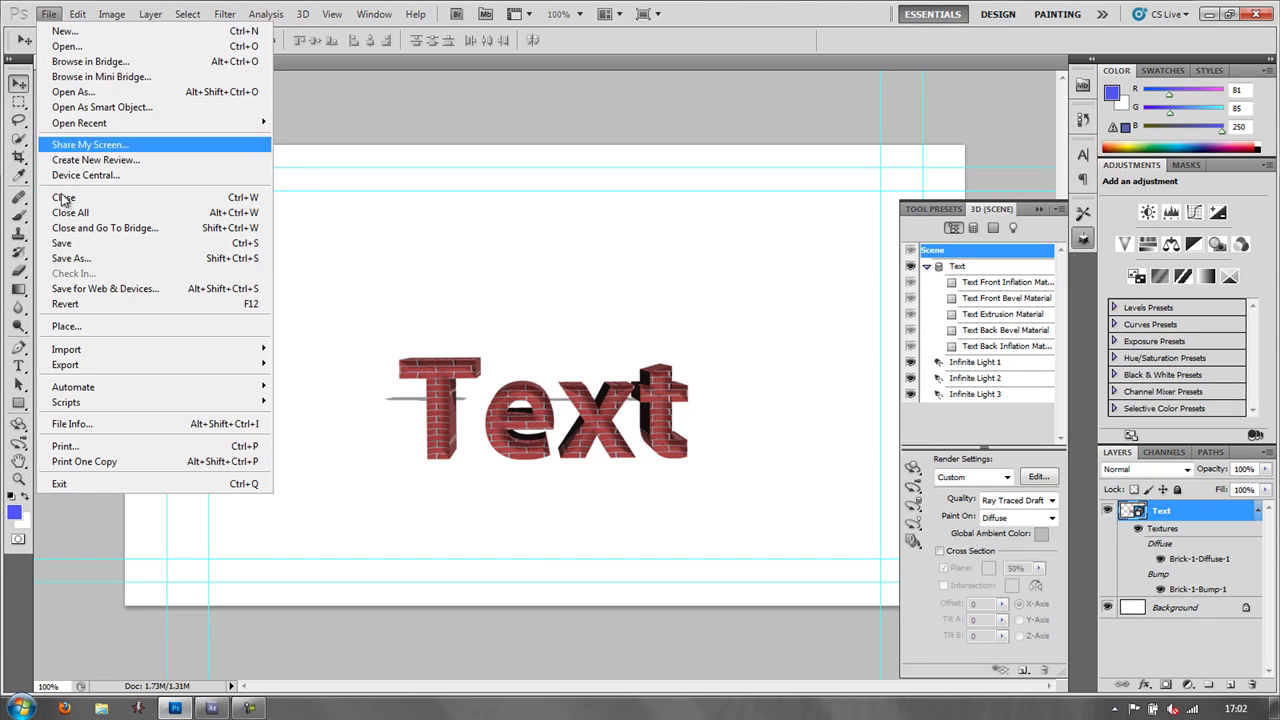
{"action": "left_click", "coordinate": [64, 242]}
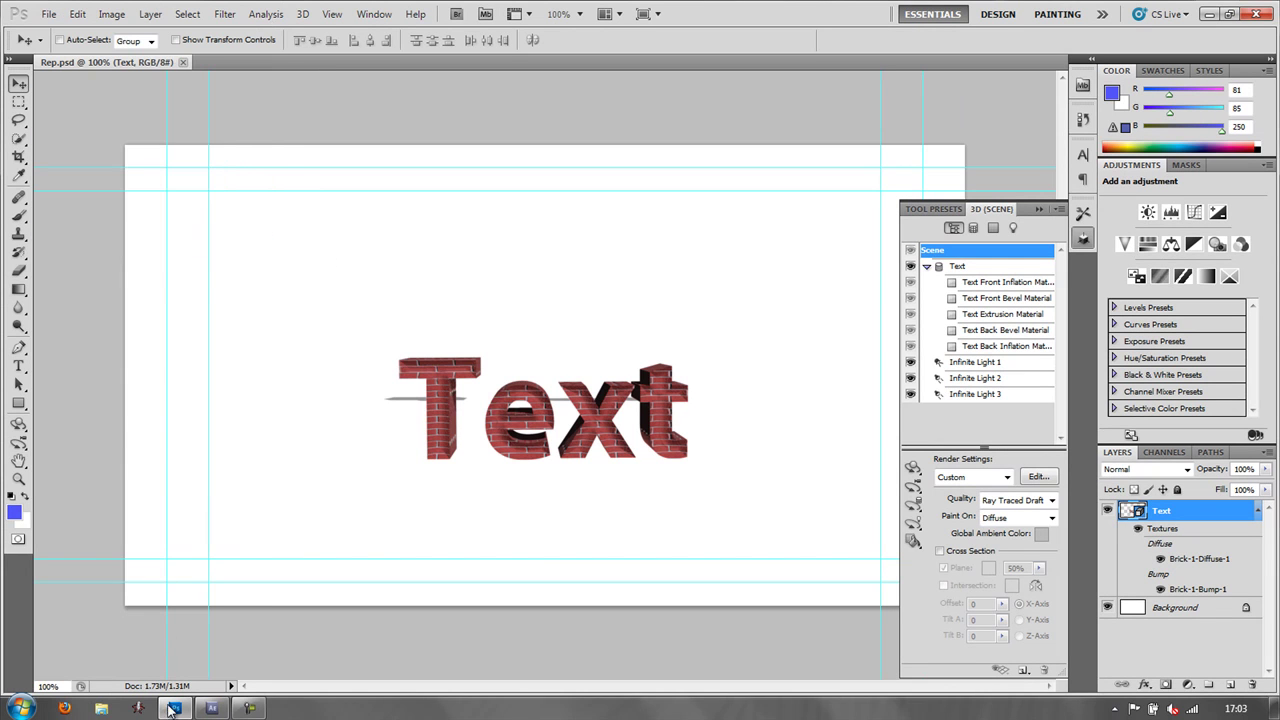
{"action": "left_click", "coordinate": [211, 708]}
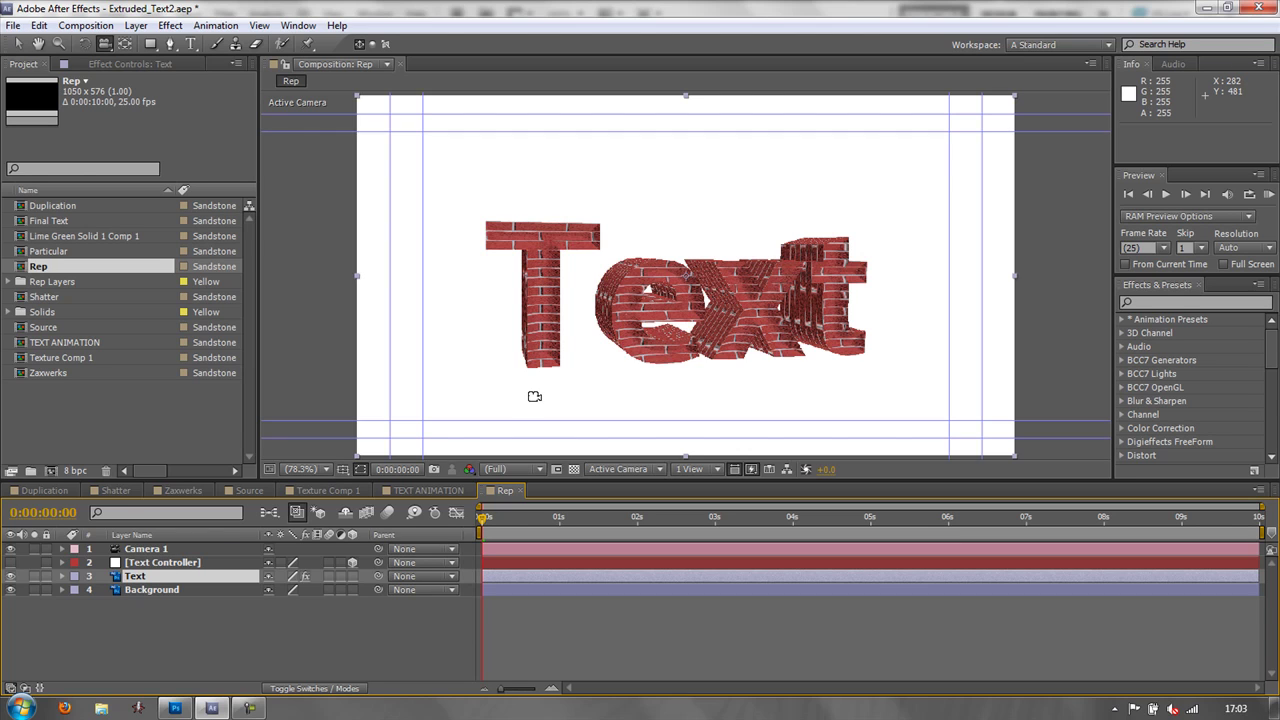
{"action": "left_click", "coordinate": [891, 469]}
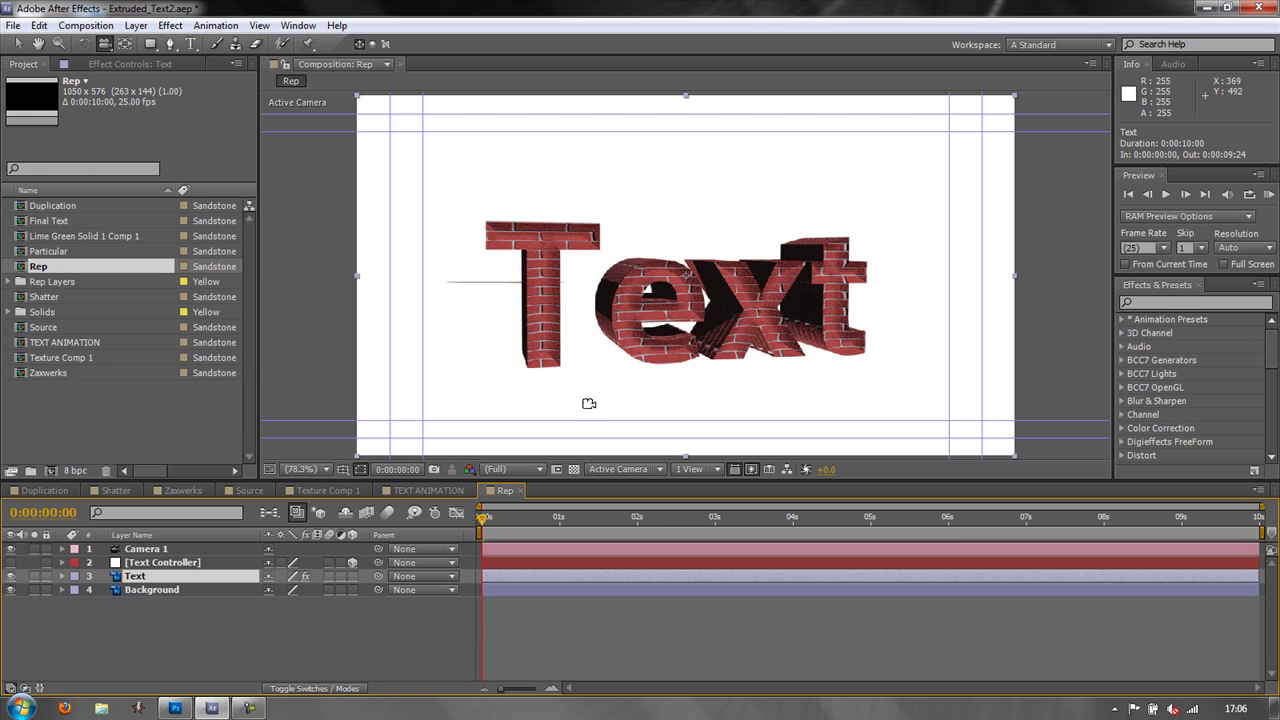
Step: Set the Text Controller's Z position to -300
{"action": "left_click", "coordinate": [62, 563]}
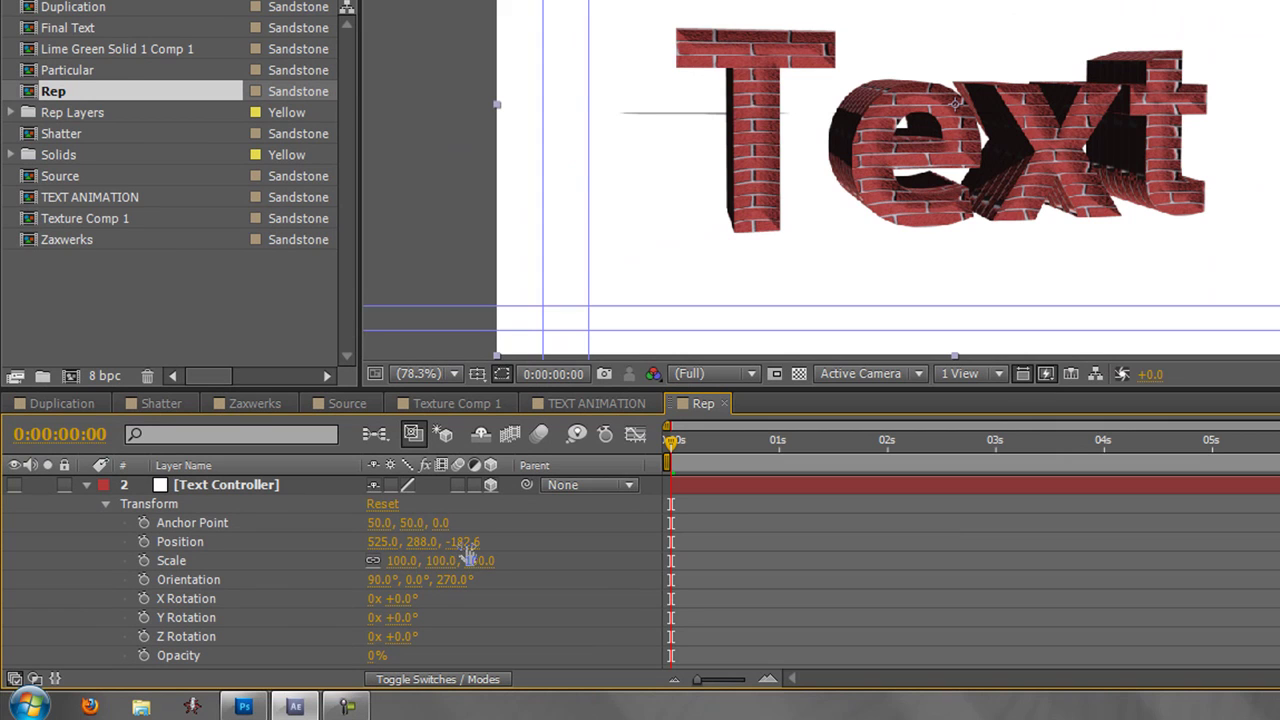
{"action": "left_click_drag", "start_coordinate": [463, 542], "coordinate": [387, 549]}
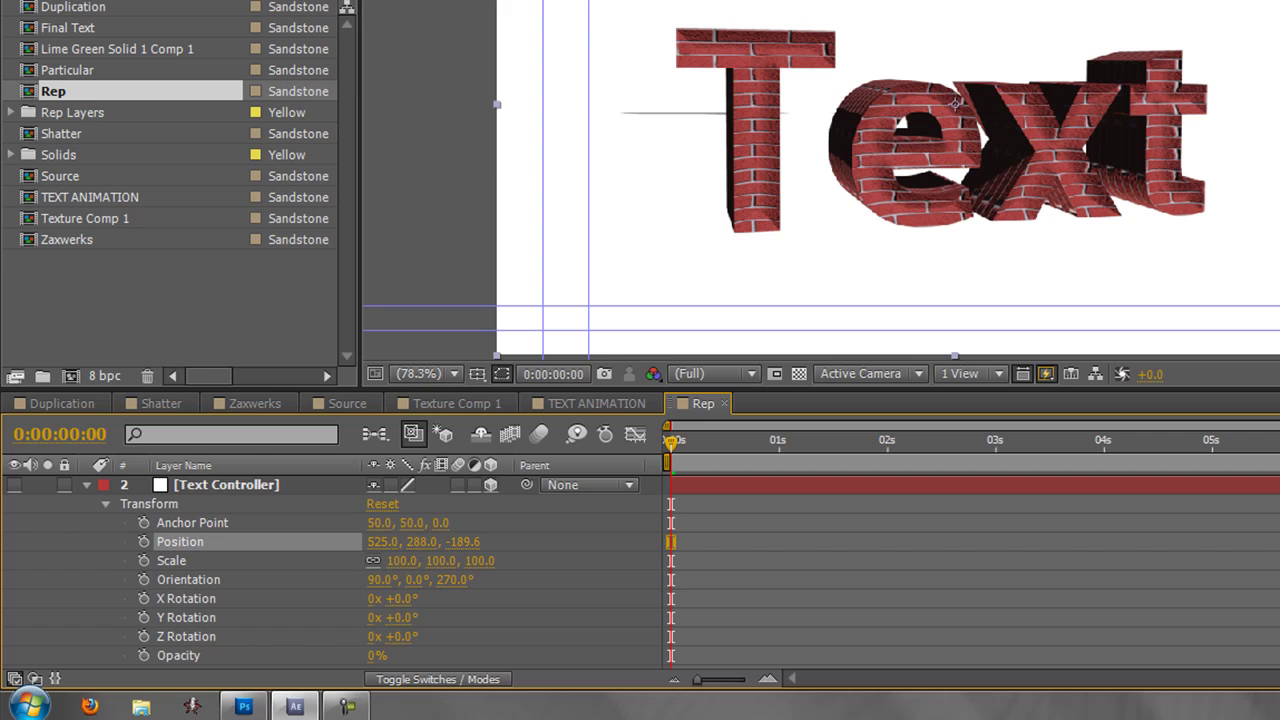
{"action": "left_click_drag", "start_coordinate": [462, 542], "coordinate": [458, 547]}
{"action": "left_click", "coordinate": [470, 542]}
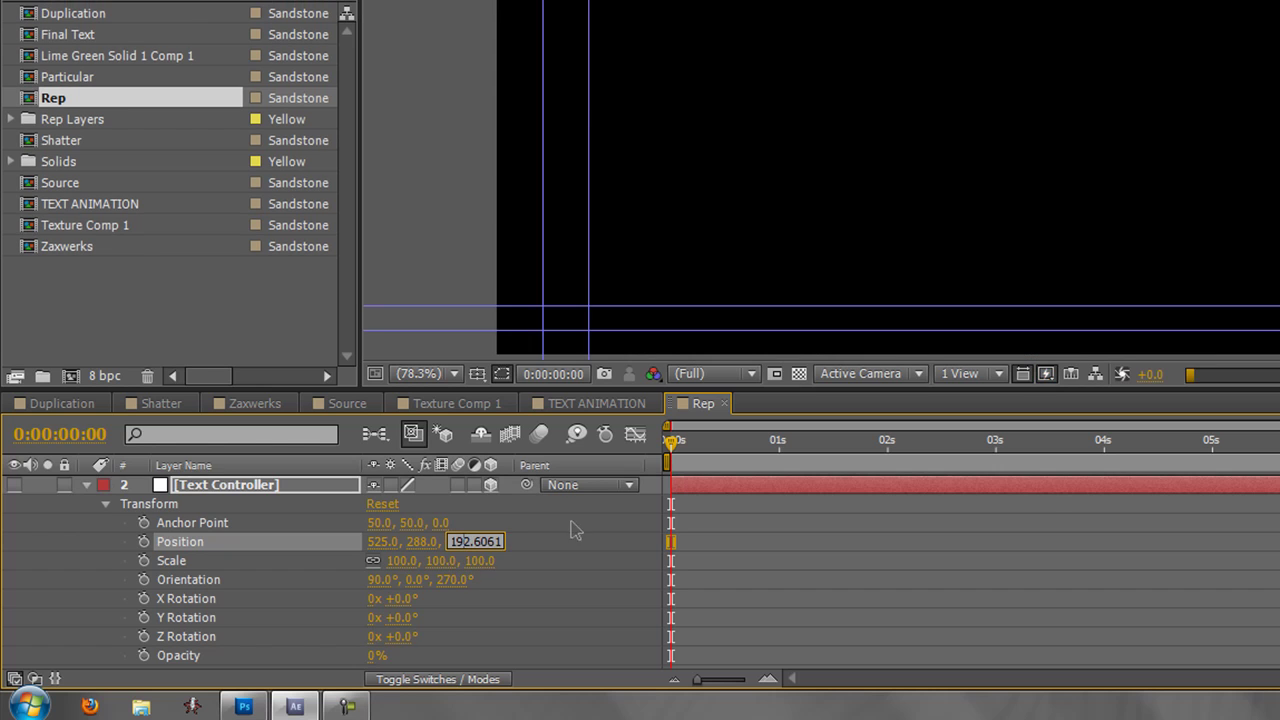
{"action": "left_click_drag", "start_coordinate": [500, 541], "coordinate": [472, 541]}
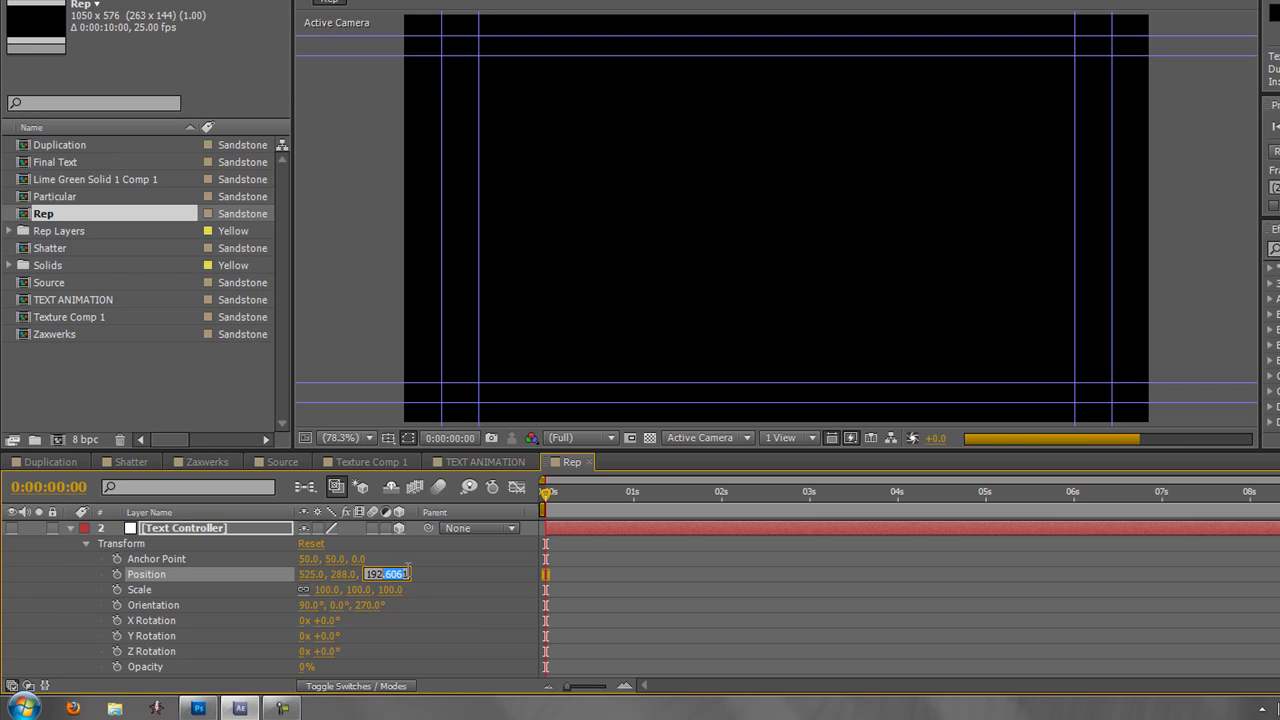
{"action": "left_click", "coordinate": [368, 574]}
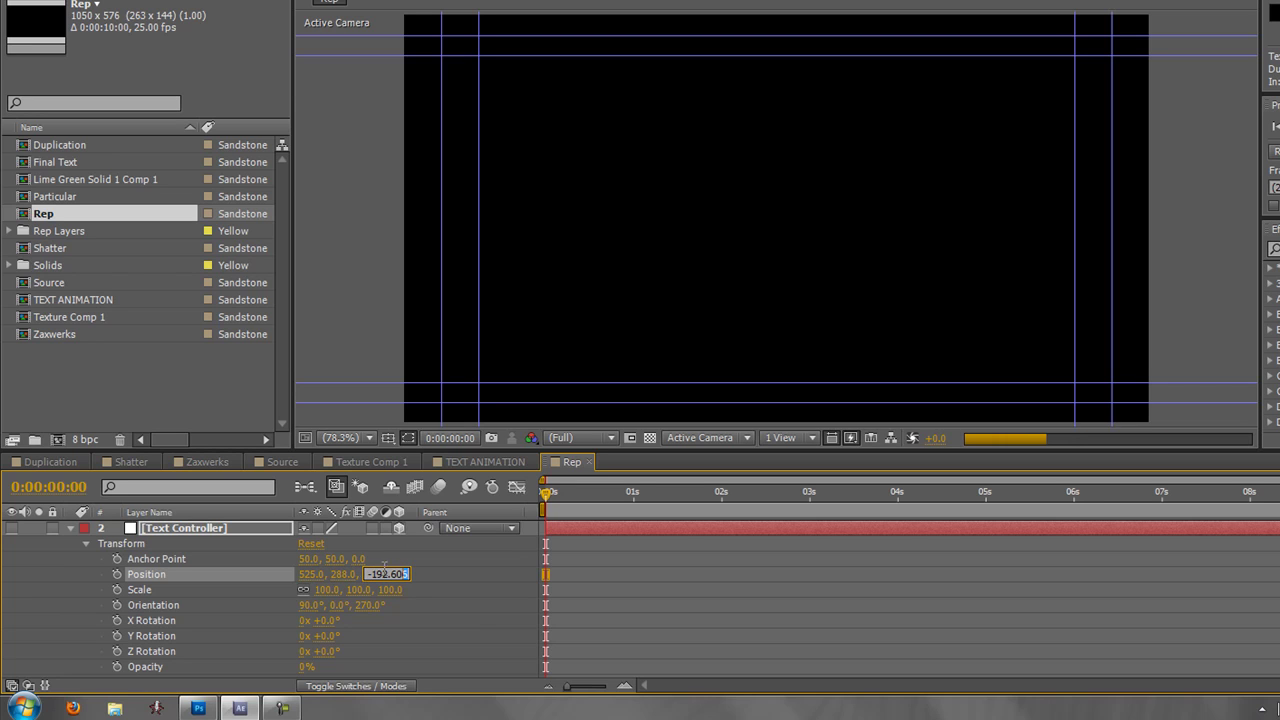
{"action": "left_click_drag", "start_coordinate": [370, 574], "coordinate": [415, 574]}
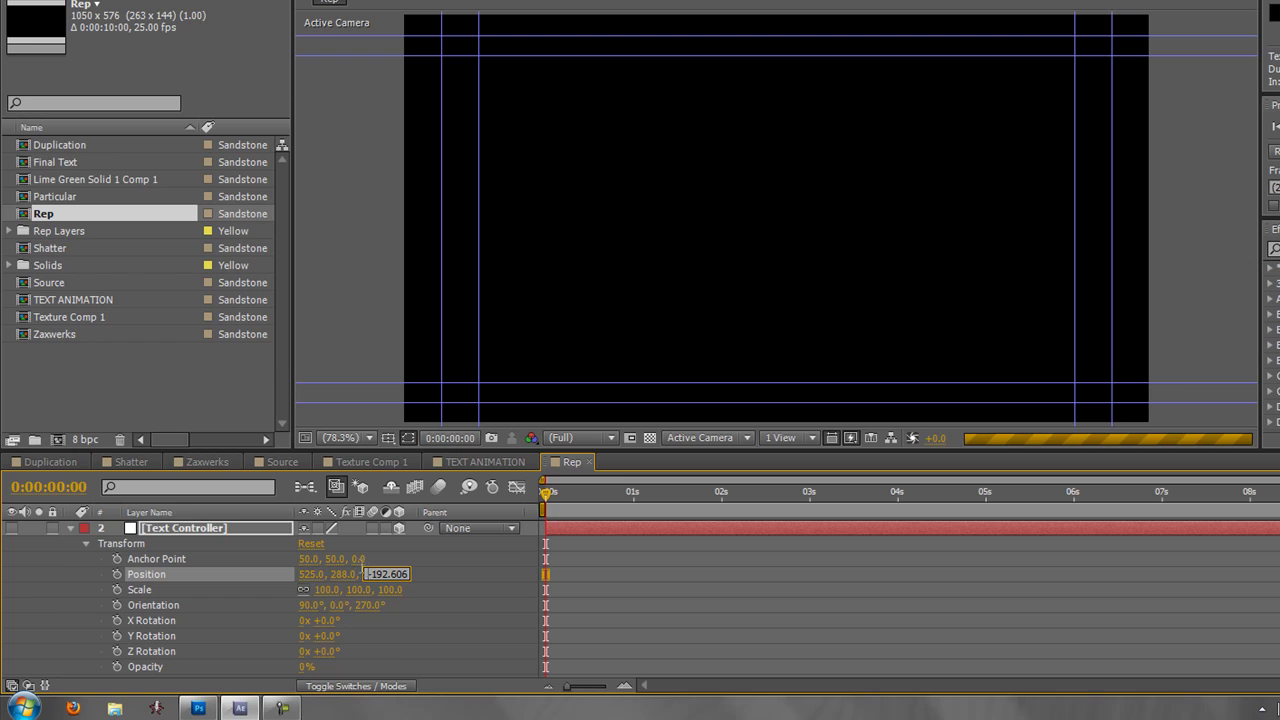
{"action": "left_click_drag", "start_coordinate": [366, 574], "coordinate": [400, 574]}
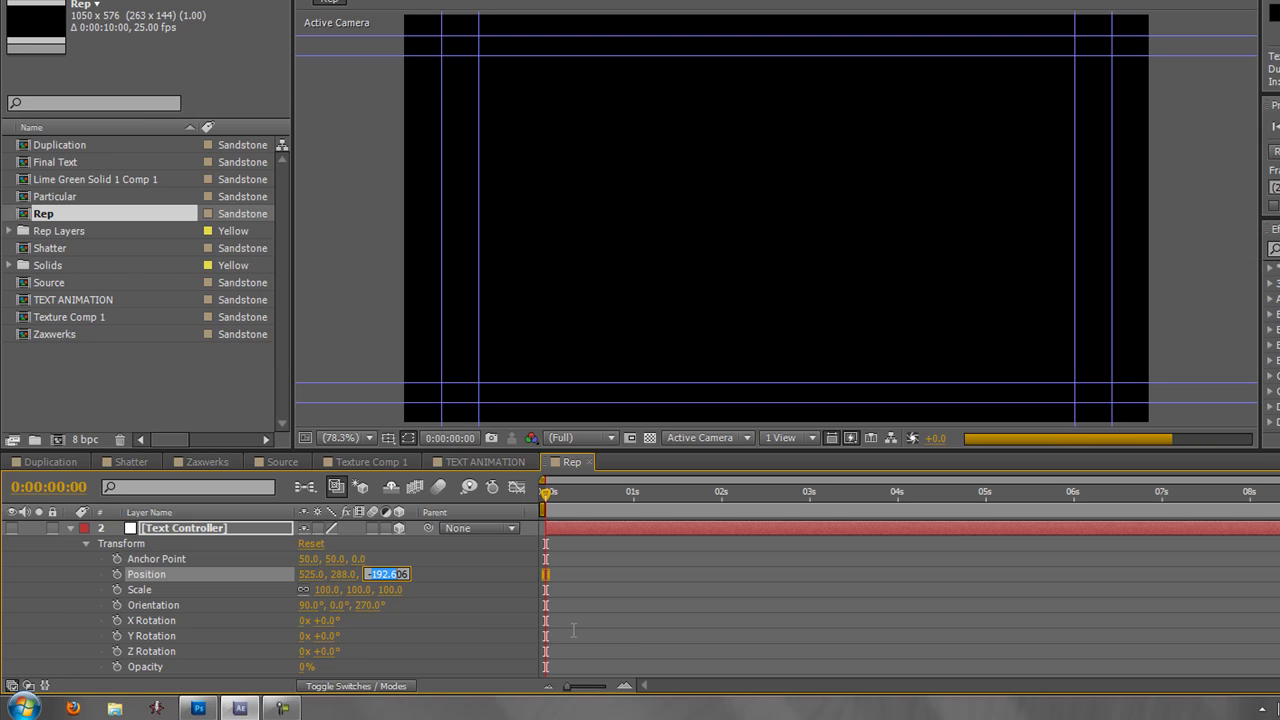
{"action": "type", "text": "300"}
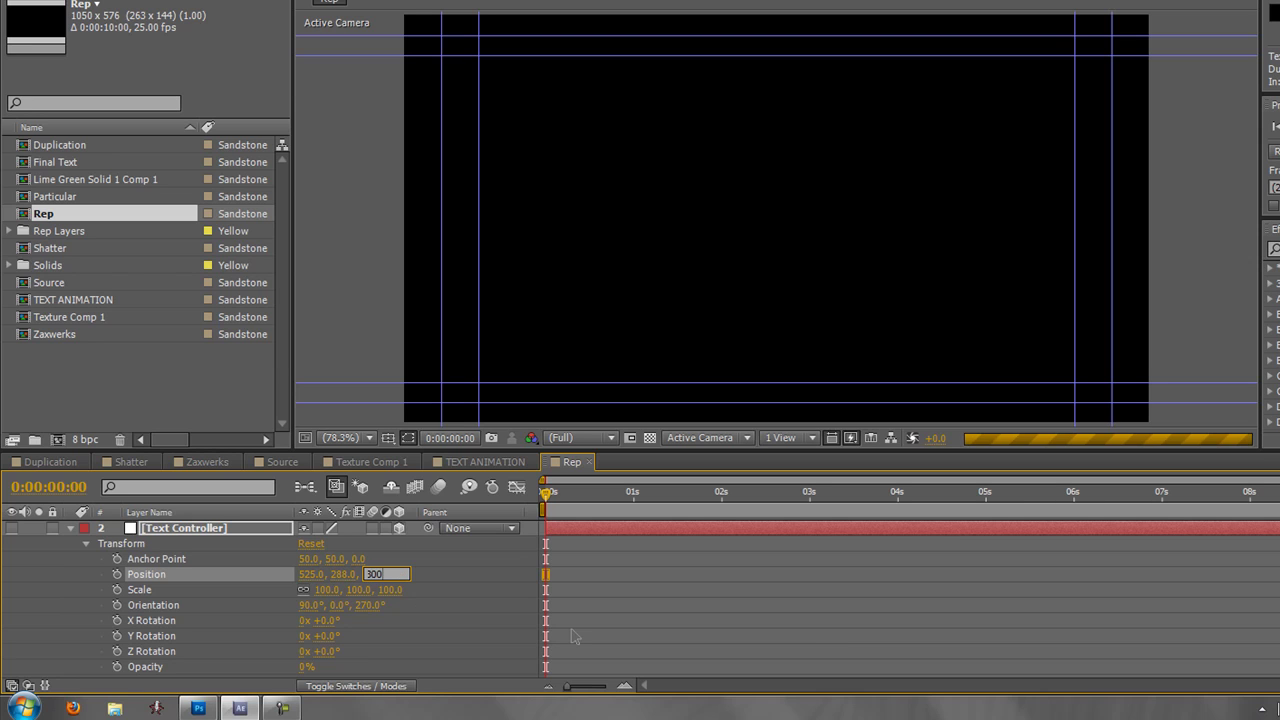
{"action": "key", "text": "Home"}
{"action": "type", "text": "-"}
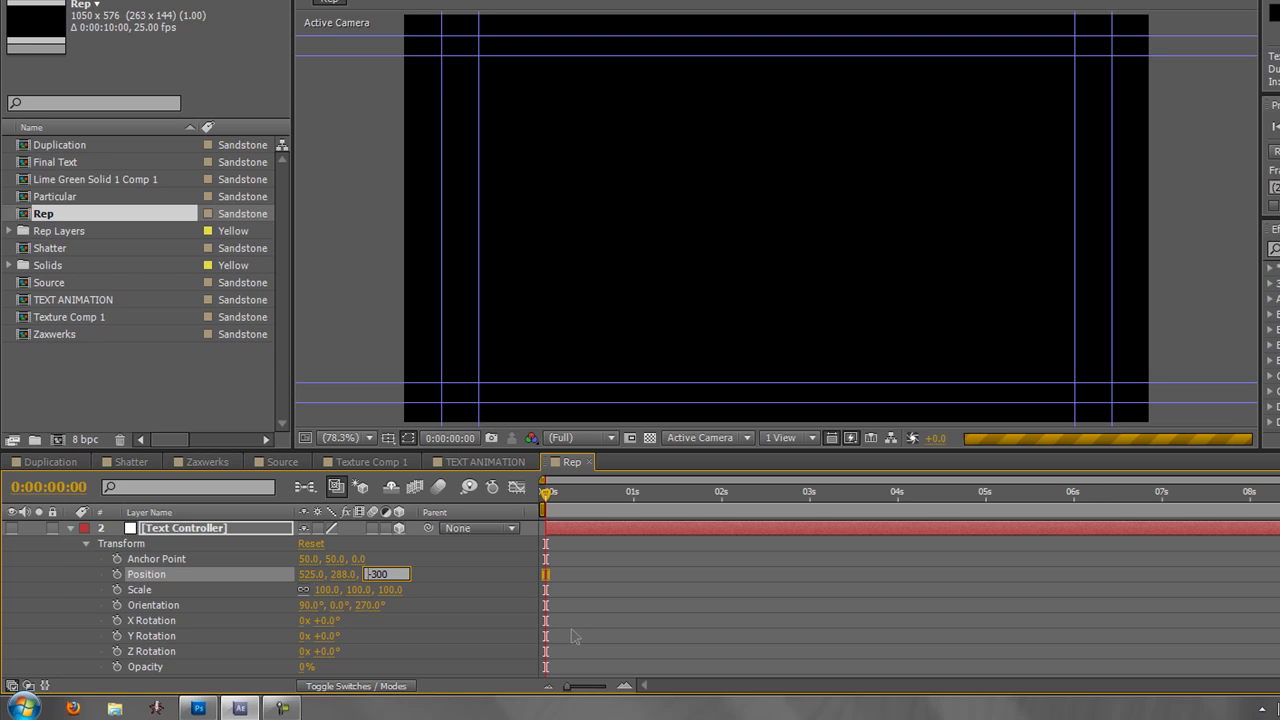
{"action": "key", "text": "Return"}
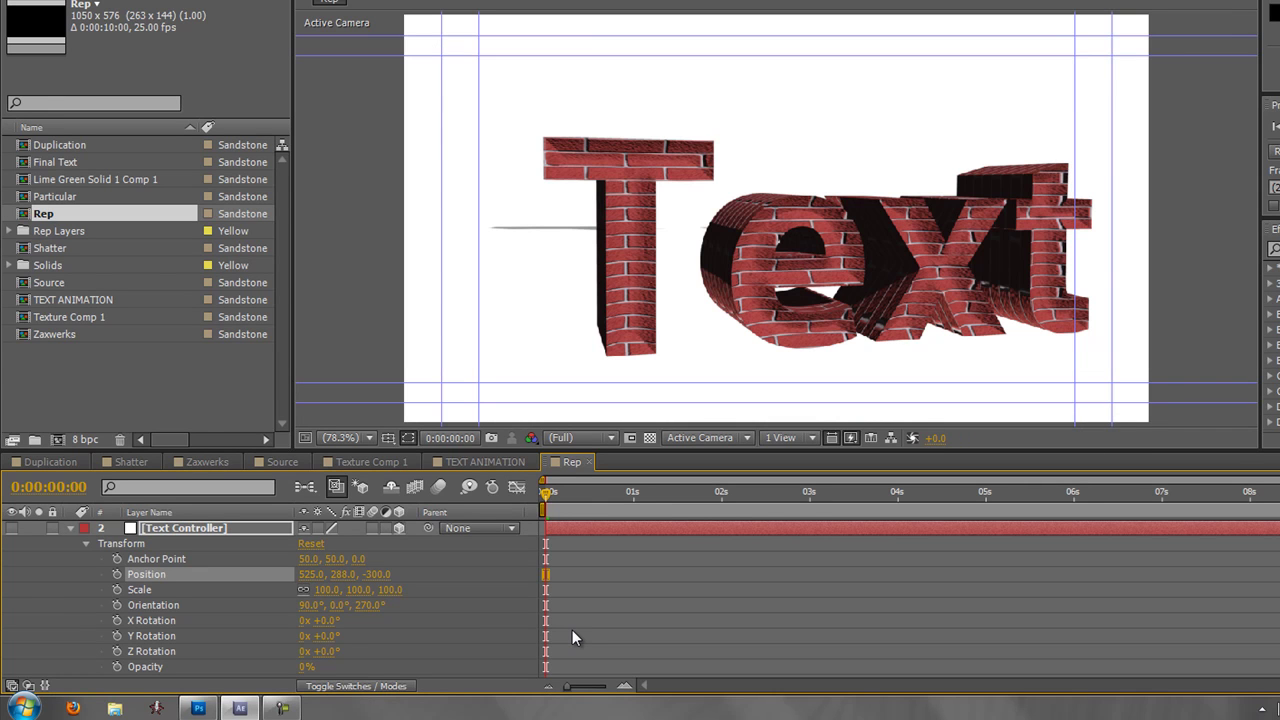
Step: Set the composition preview resolution to Quarter and switch the Text layer to draft quality
{"action": "left_click", "coordinate": [612, 438]}
{"action": "left_click", "coordinate": [607, 553]}
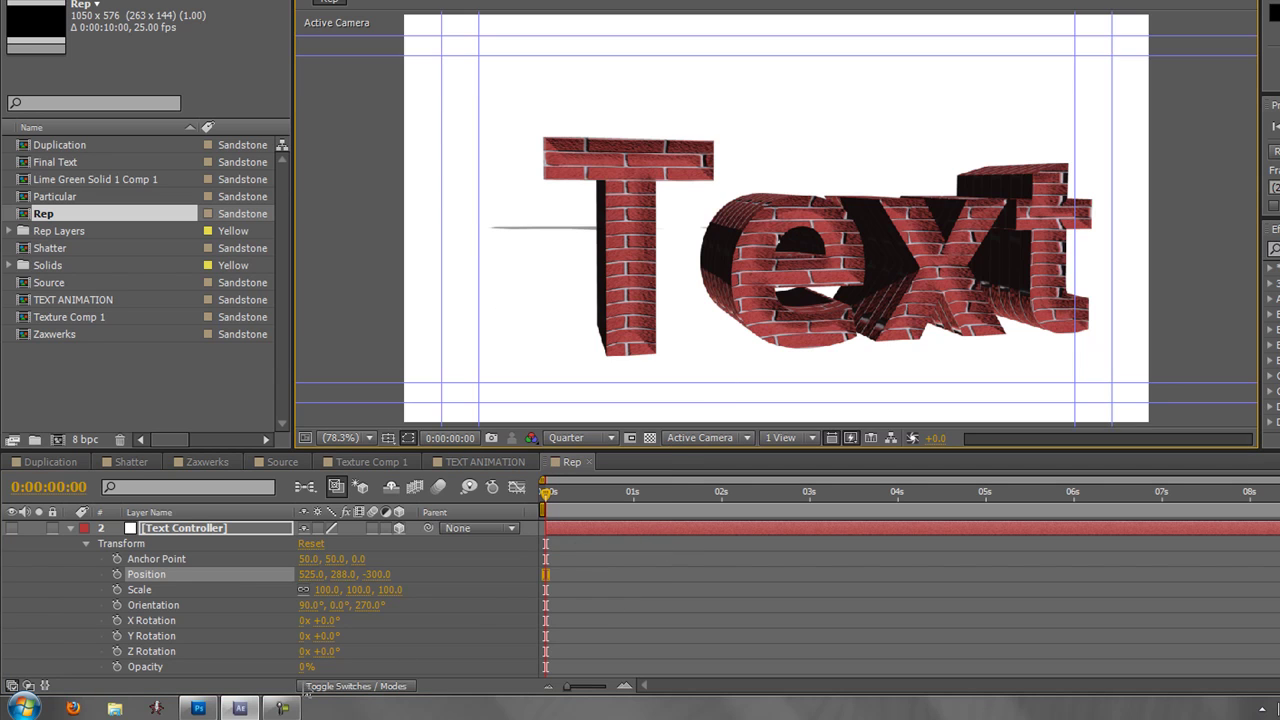
{"action": "left_click", "coordinate": [70, 528]}
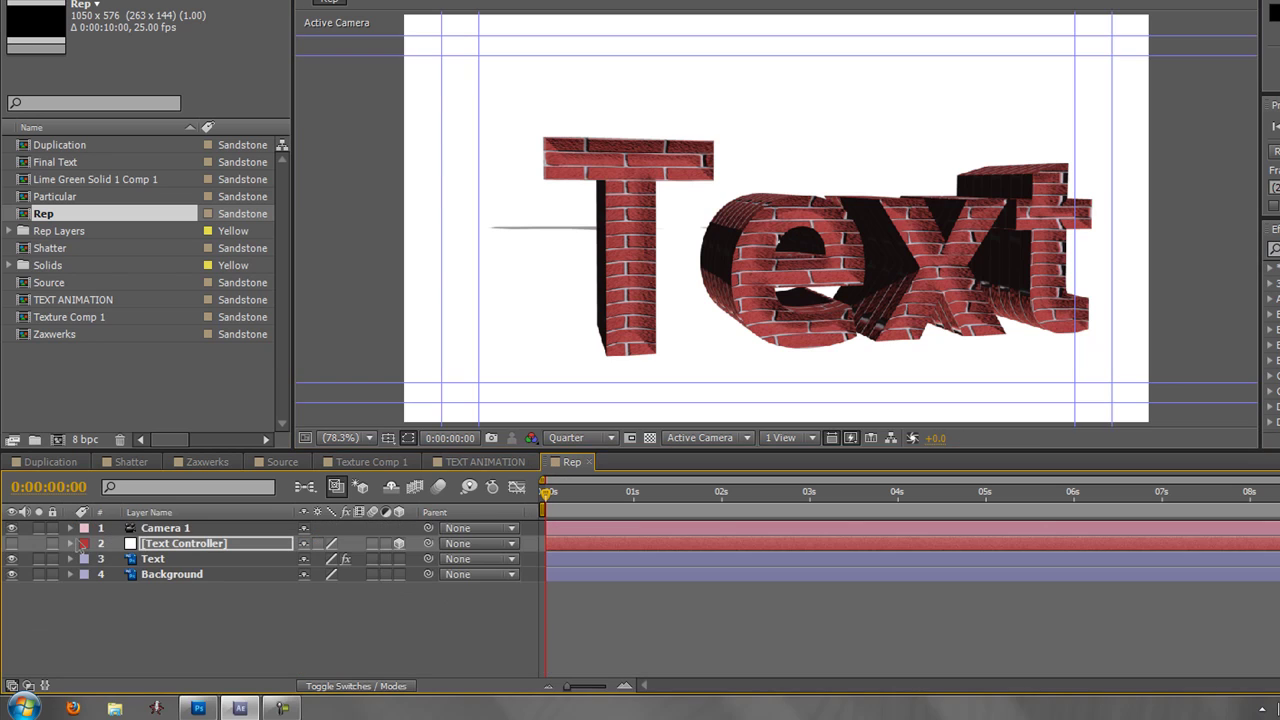
{"action": "left_click", "coordinate": [331, 560]}
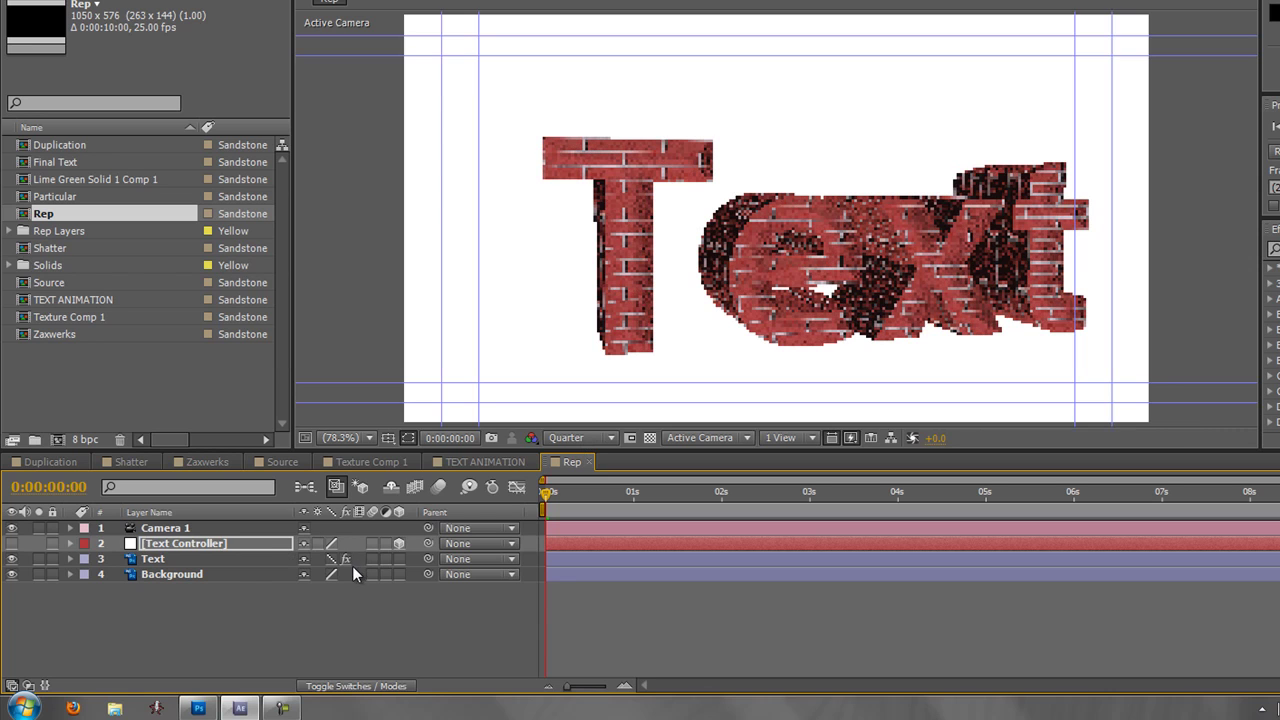
Step: Push the Text Controller back in depth to a Z position of 31
{"action": "left_click", "coordinate": [69, 543]}
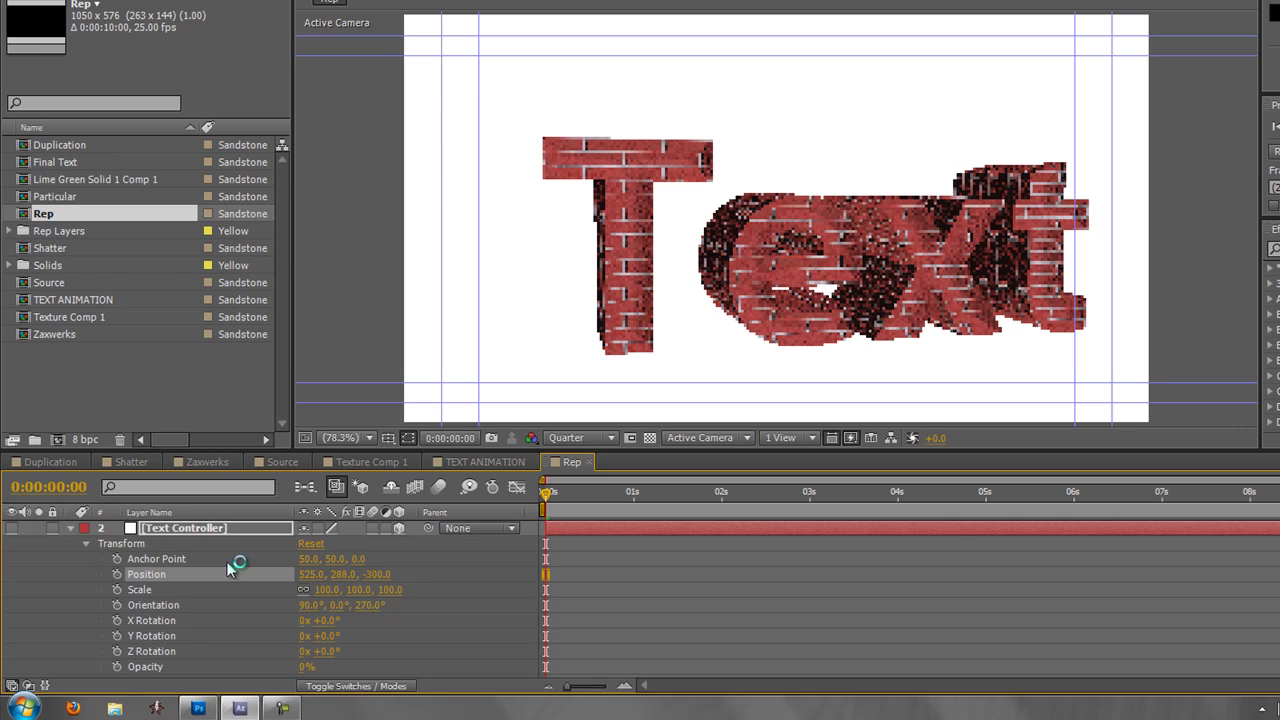
{"action": "left_click_drag", "start_coordinate": [395, 574], "coordinate": [713, 619]}
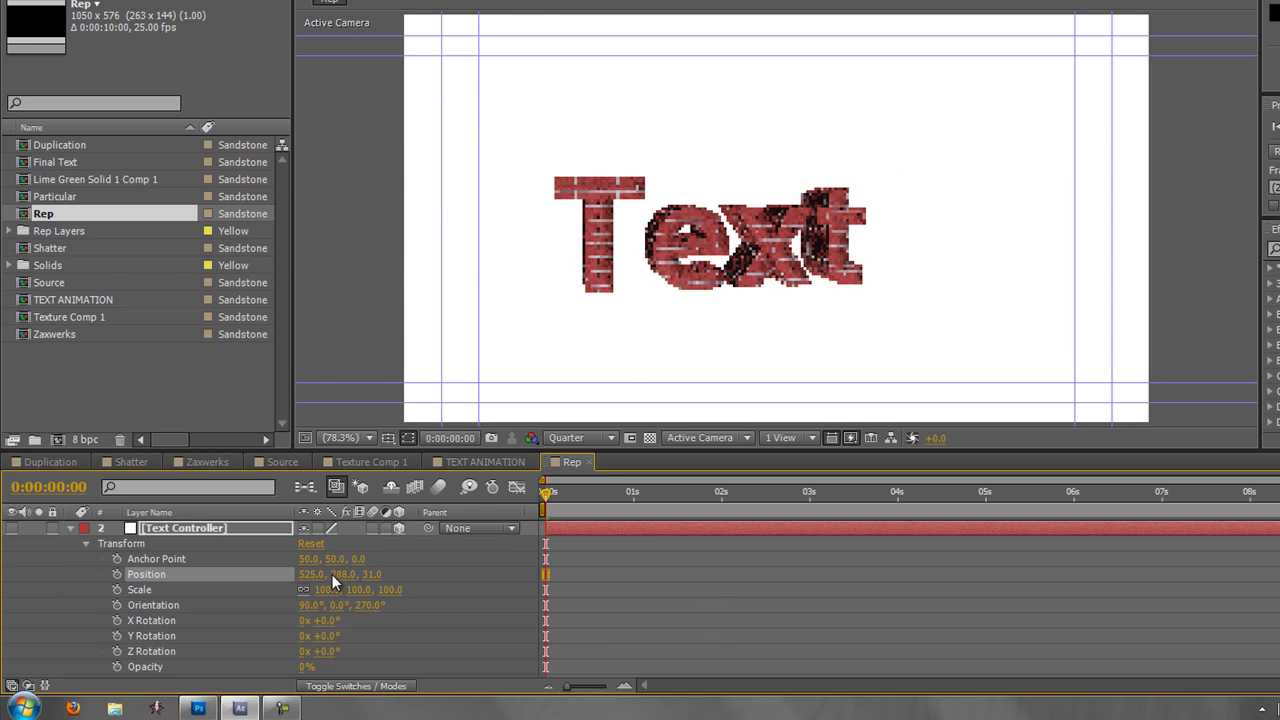
Step: Set the preview resolution to Full and switch the Text layer to best quality
{"action": "left_click", "coordinate": [606, 440]}
{"action": "left_click", "coordinate": [583, 486]}
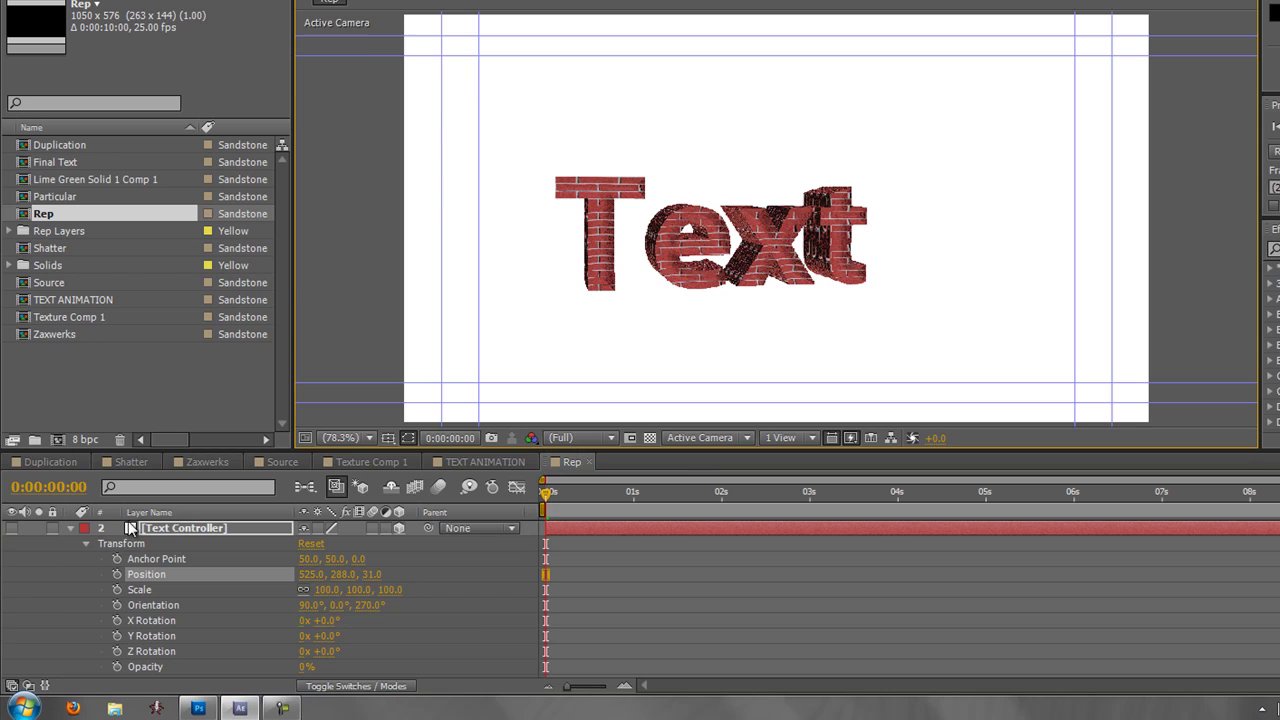
{"action": "left_click", "coordinate": [69, 528]}
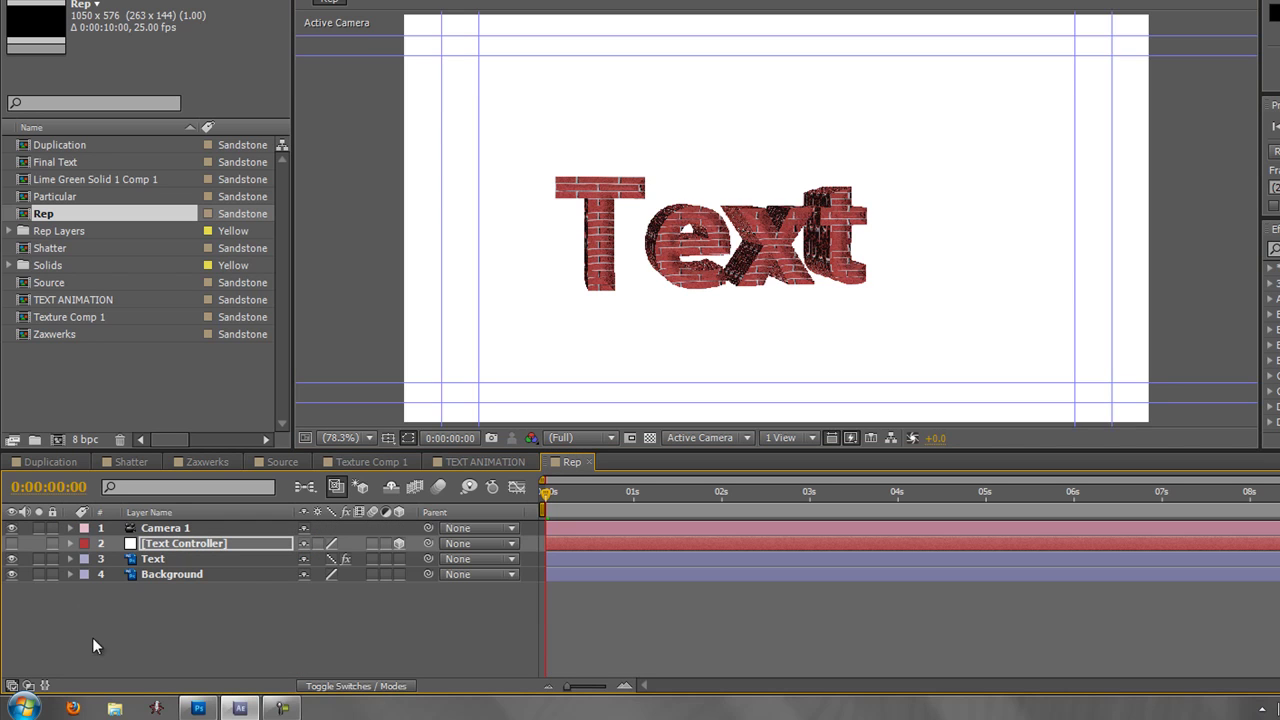
{"action": "left_click", "coordinate": [332, 560]}
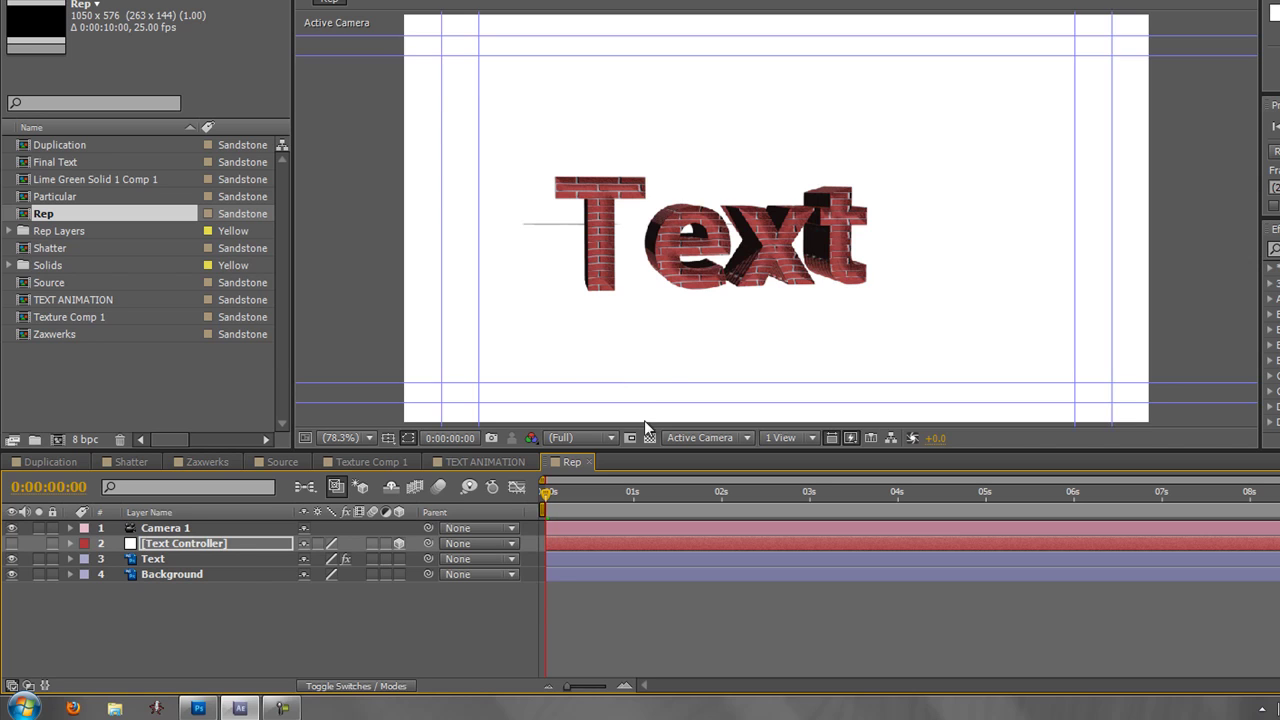
Step: Return the preview to Quarter resolution and the Text layer to draft quality
{"action": "left_click", "coordinate": [610, 437]}
{"action": "left_click", "coordinate": [591, 547]}
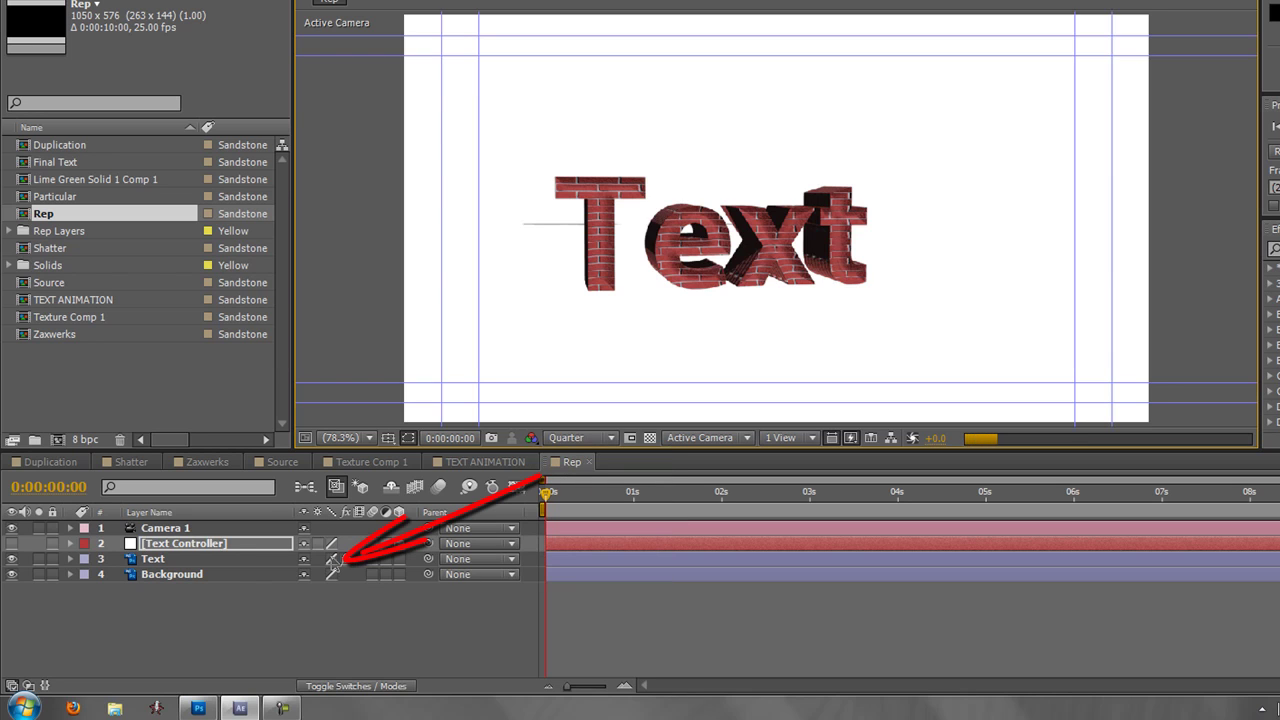
{"action": "left_click", "coordinate": [332, 559]}
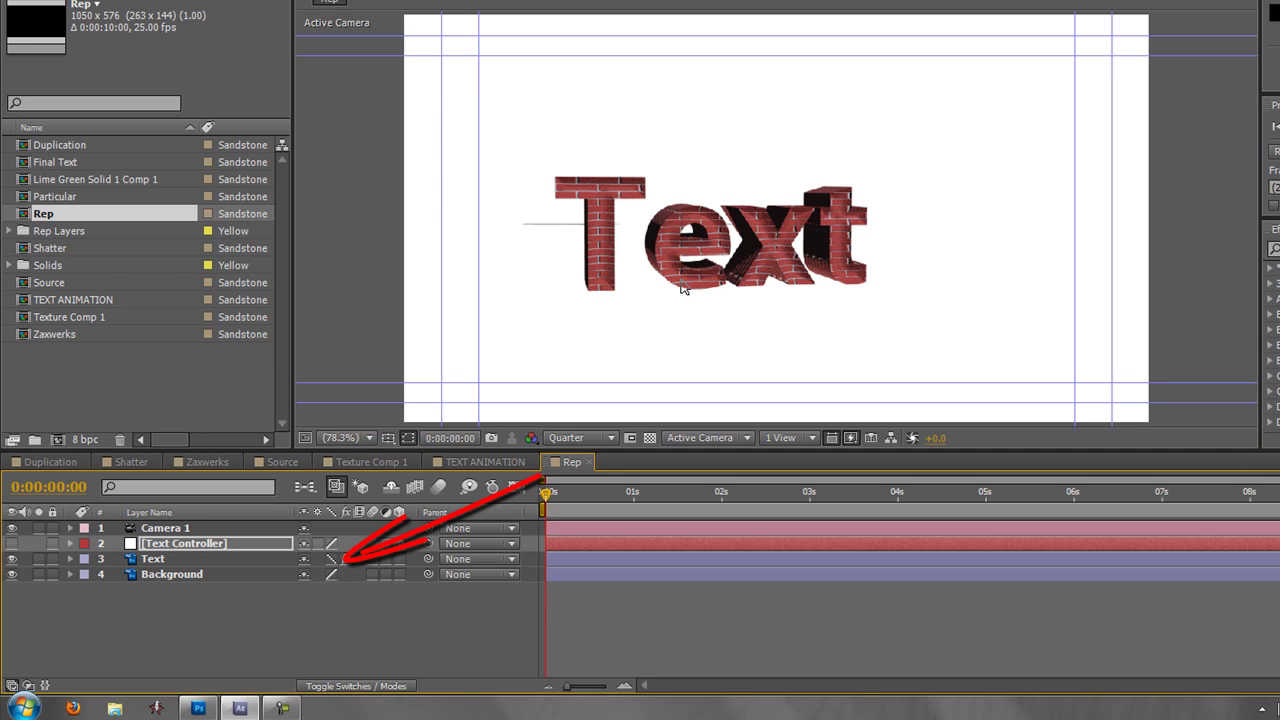